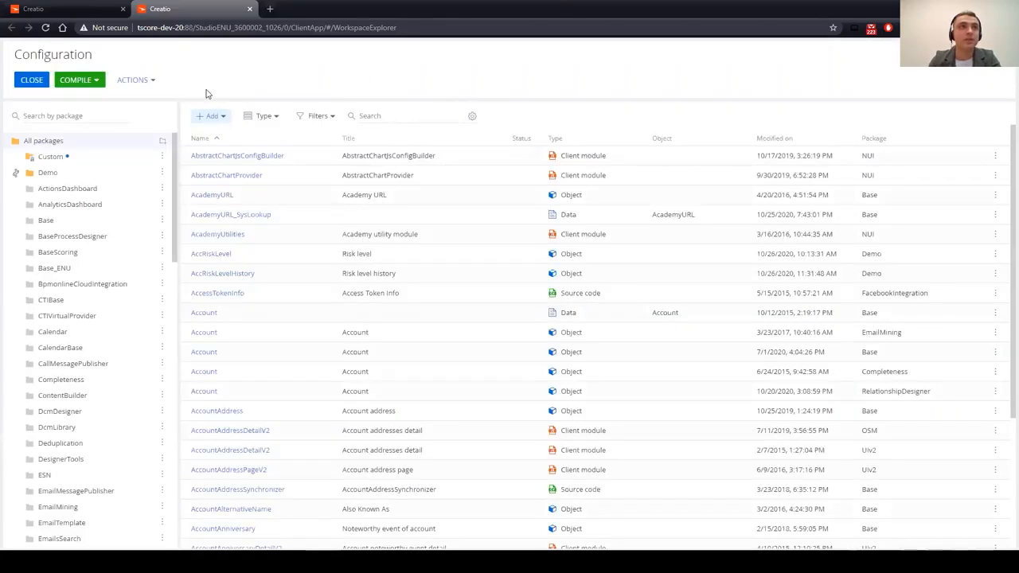
# Step: Change the end of the page address to 'dev' to load the Configuration page
pyautogui.moveTo(291, 27); pyautogui.dragTo(415, 27)
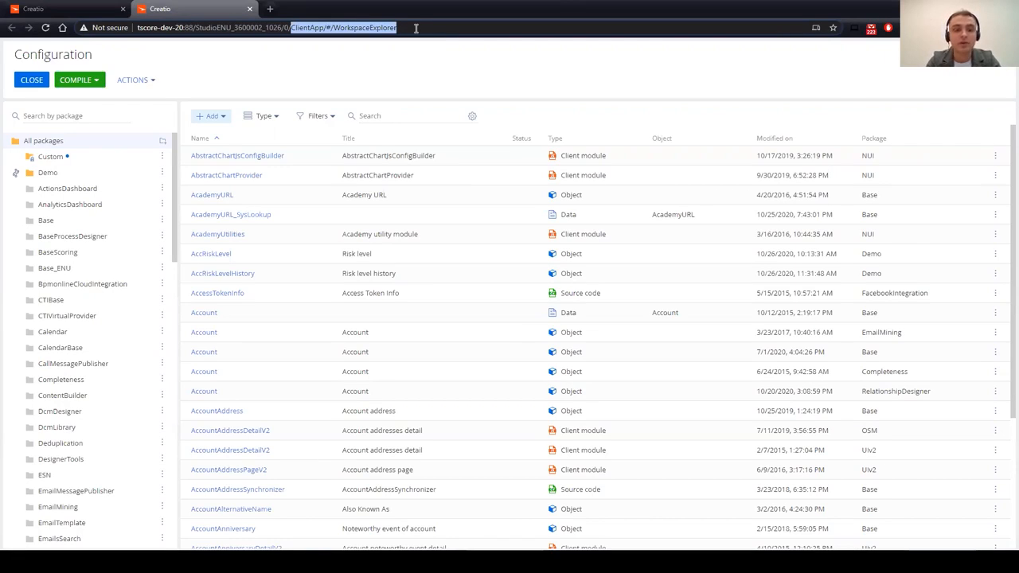
pyautogui.write('de')
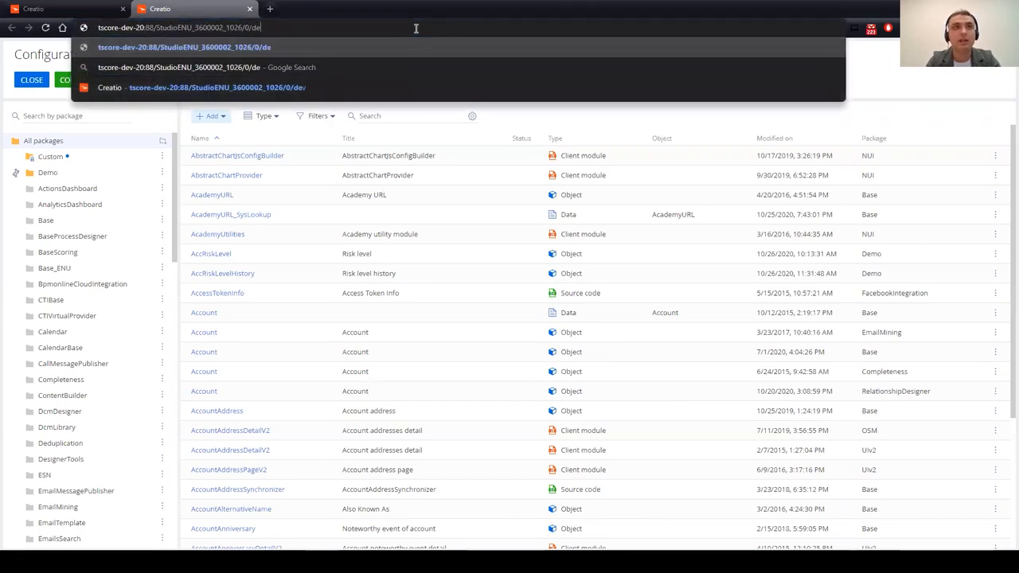
pyautogui.press('BackSpace')
pyautogui.press('BackSpace')
pyautogui.write('dev')
pyautogui.press('Return')
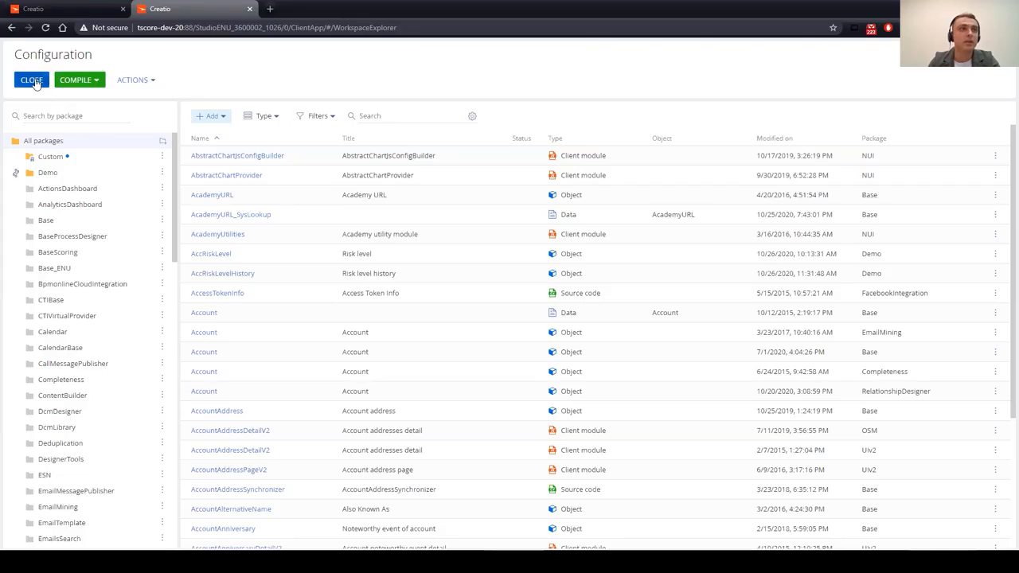
# Step: Look over the Compile options, then bring up the Actions menu
pyautogui.click(96, 80)
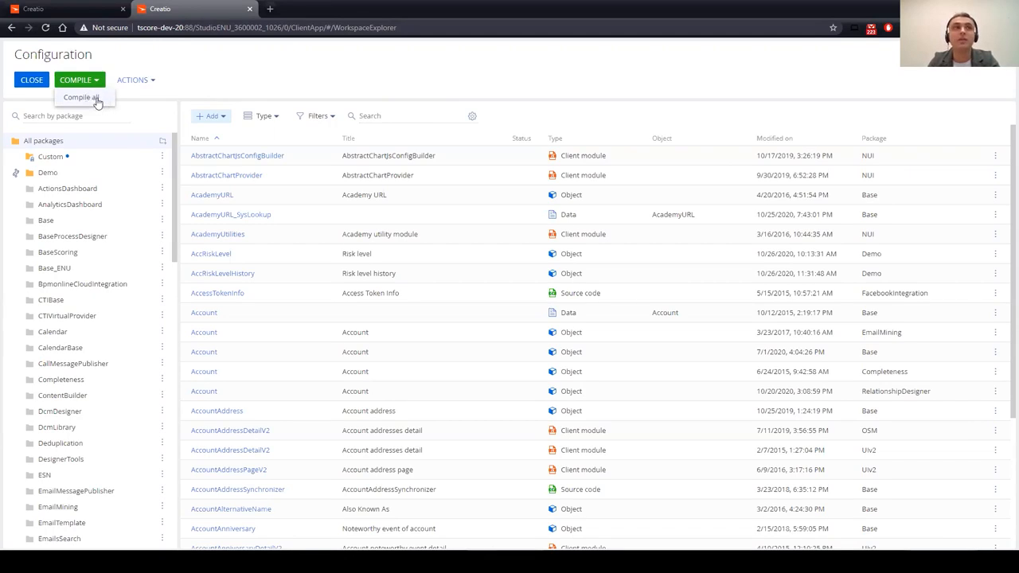
pyautogui.click(223, 60)
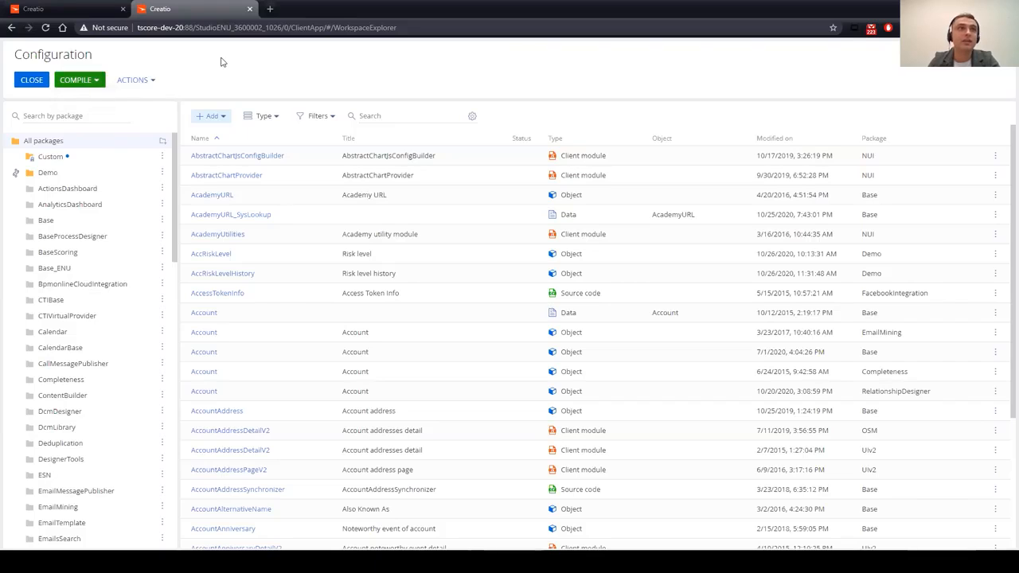
pyautogui.click(95, 81)
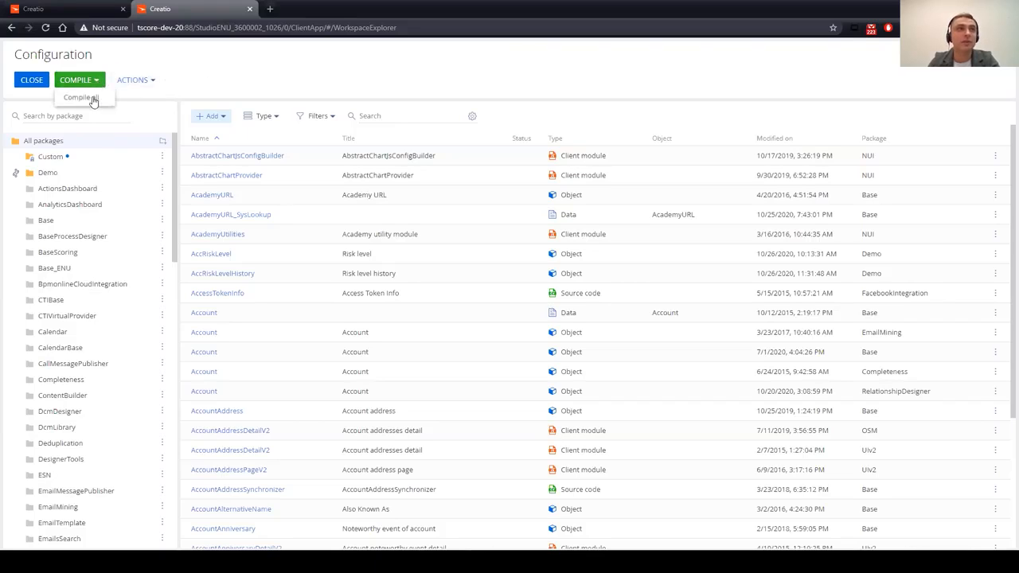
pyautogui.click(268, 62)
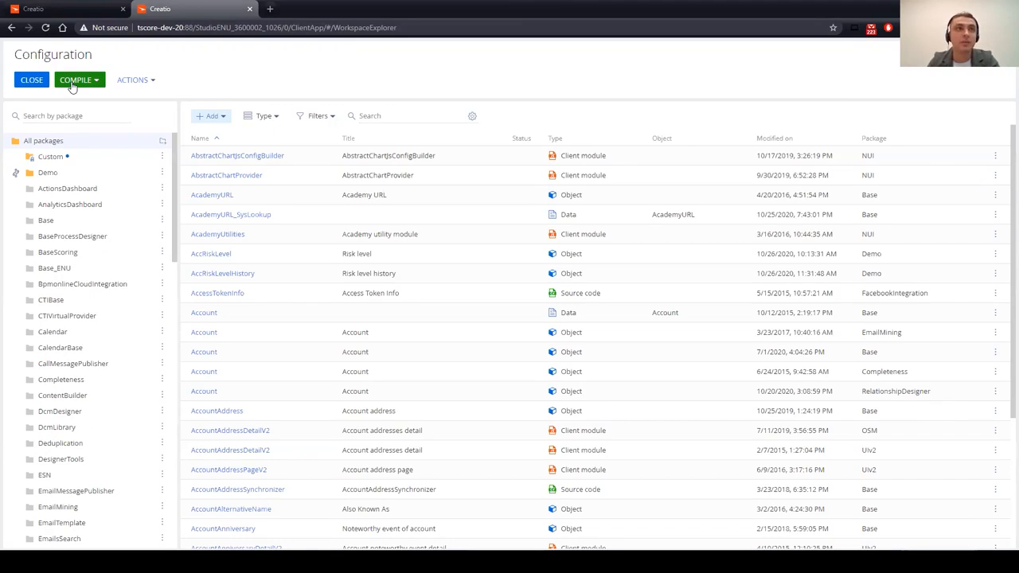
pyautogui.click(155, 82)
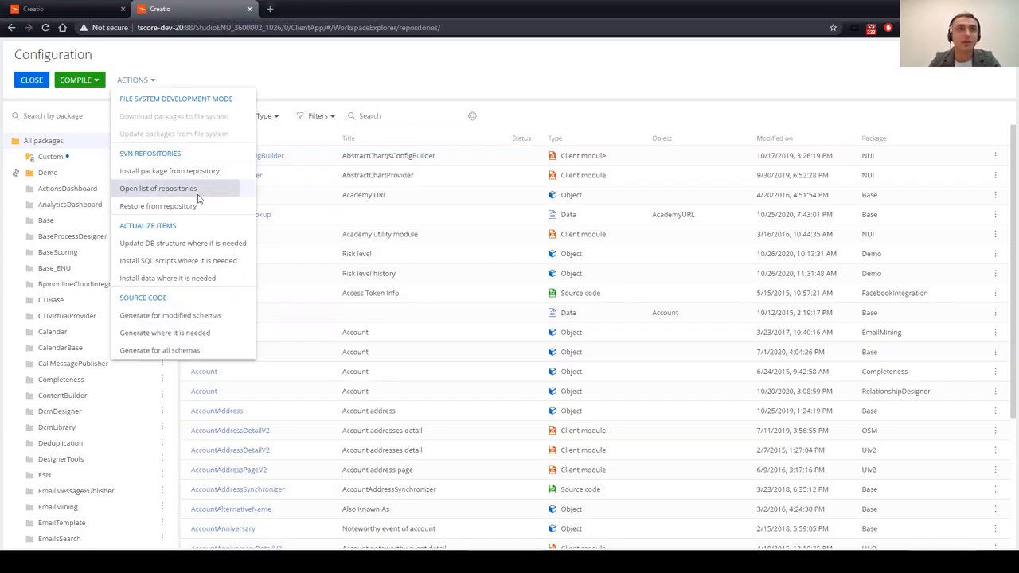
# Step: Choose 'Open list of repositories' from the Actions menu
pyautogui.click(168, 194)
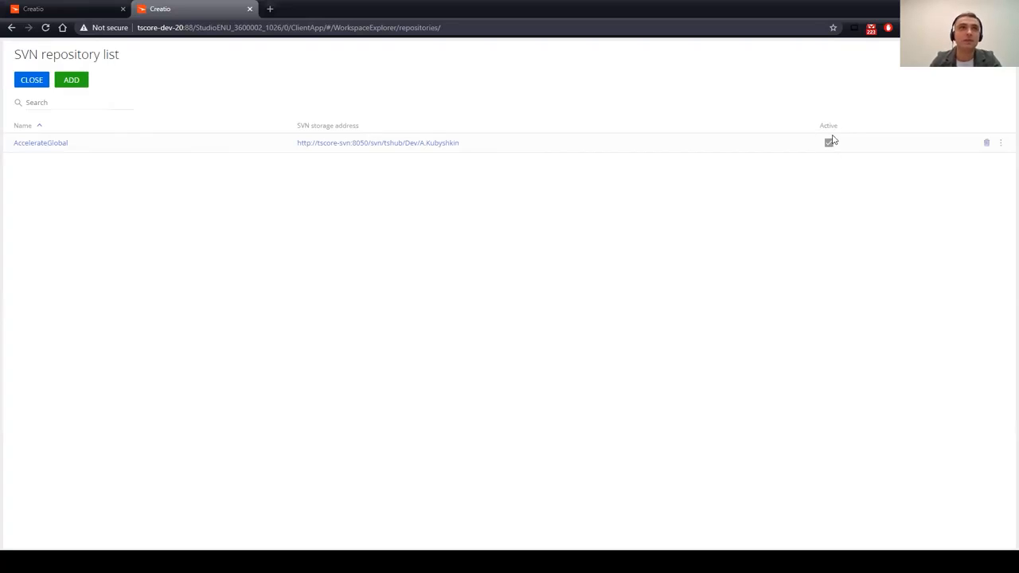
# Step: Enter and apply the login and password for the AccelerateGlobal repository
pyautogui.click(1002, 144)
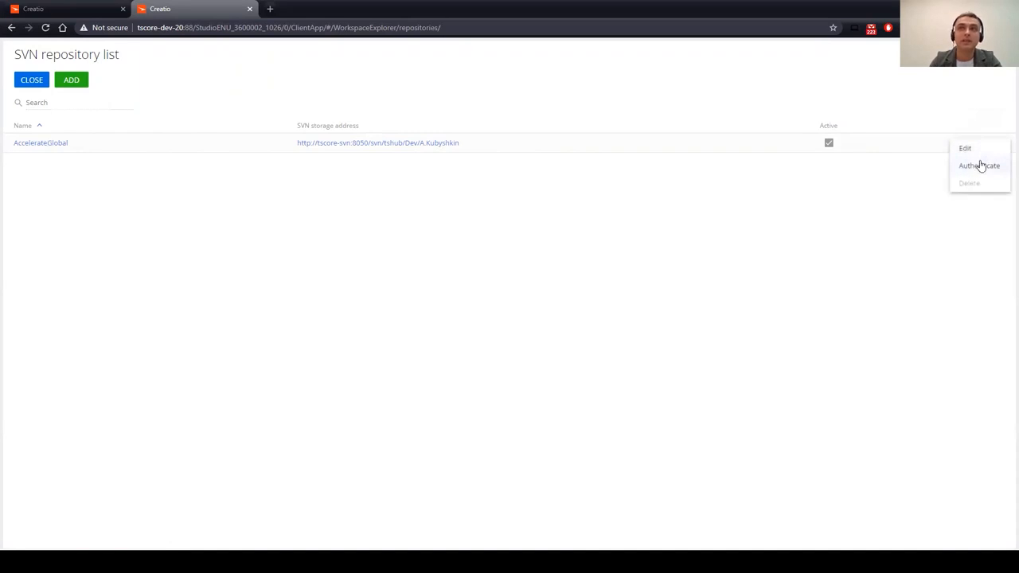
pyautogui.click(975, 151)
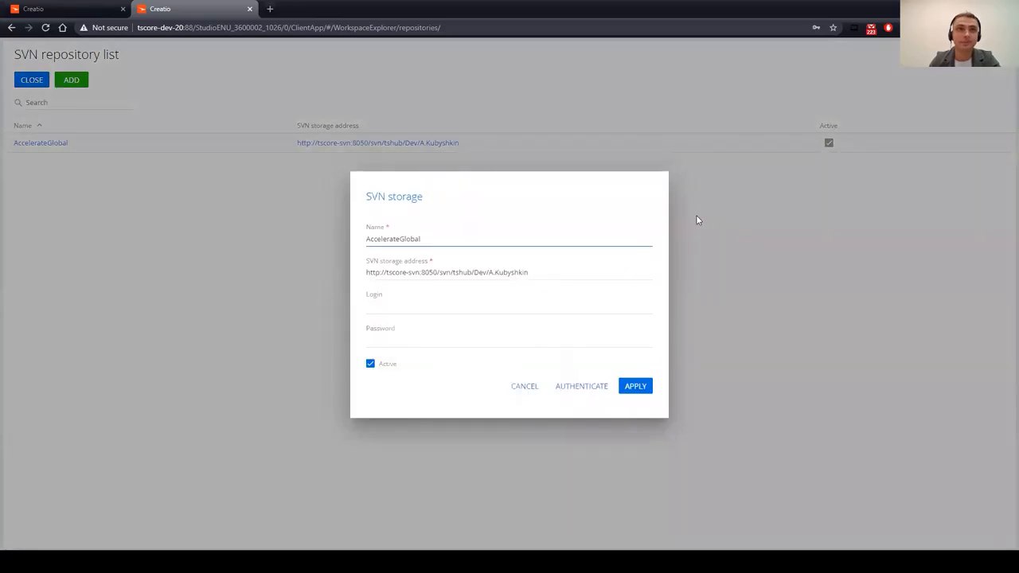
pyautogui.click(381, 306)
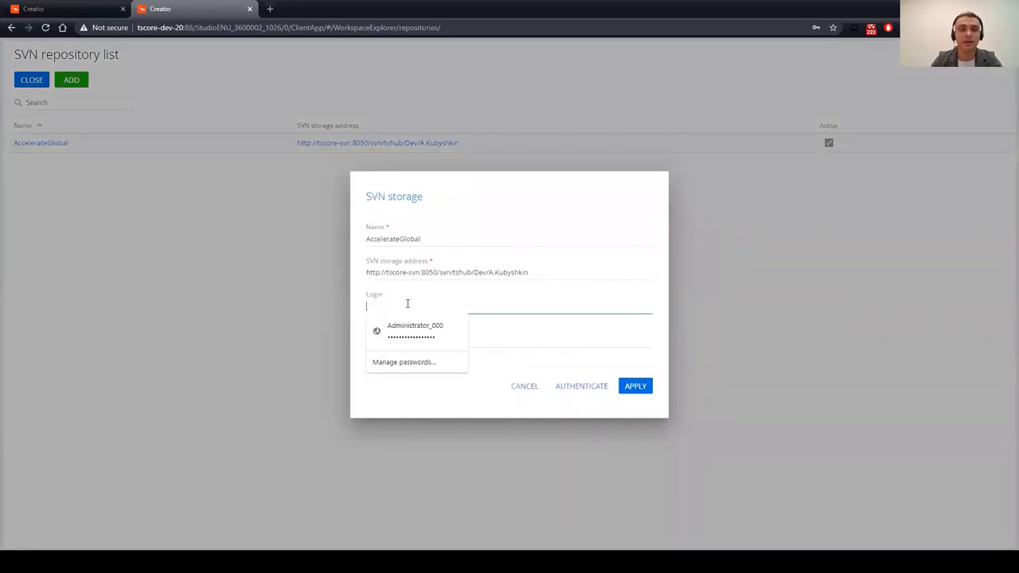
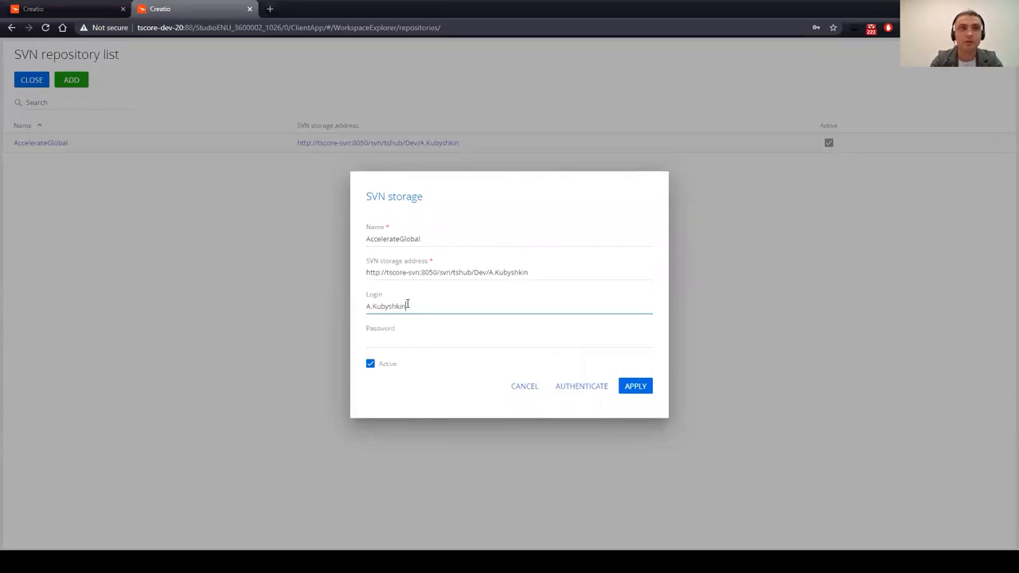
pyautogui.press('Tab')
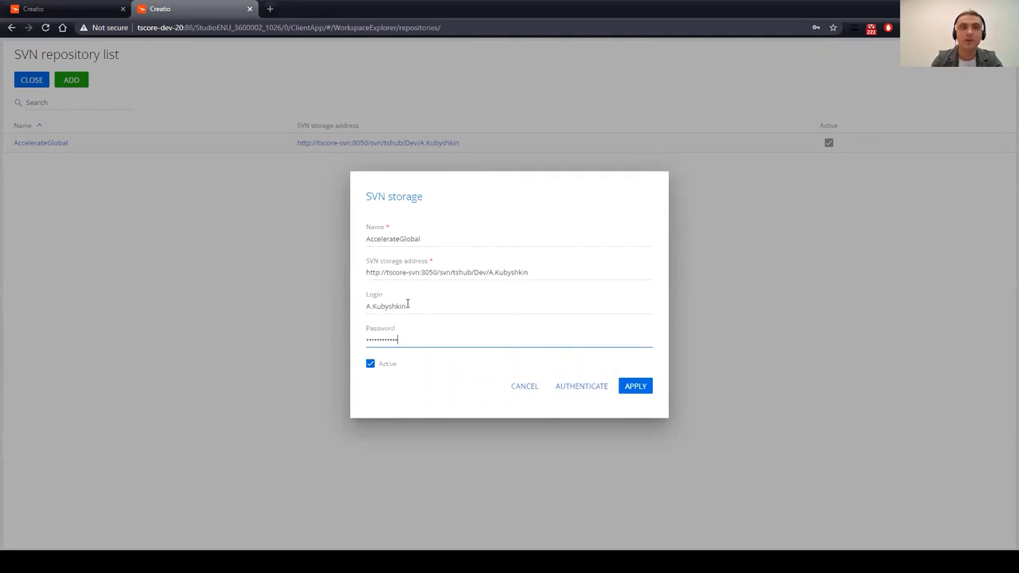
pyautogui.click(636, 389)
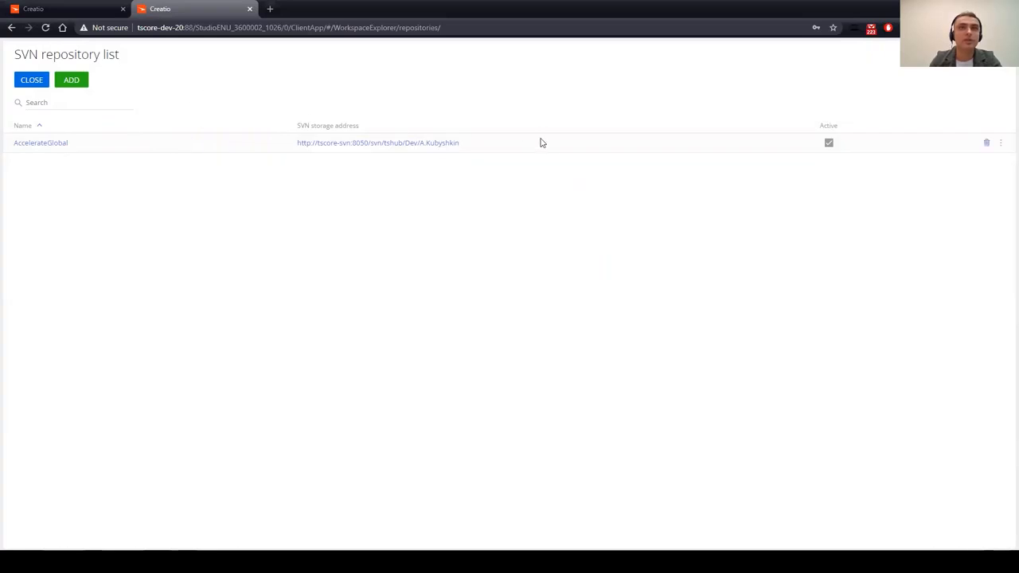
# Step: Start and cancel adding a new repository, then close the repository list
pyautogui.click(72, 80)
pyautogui.click(521, 386)
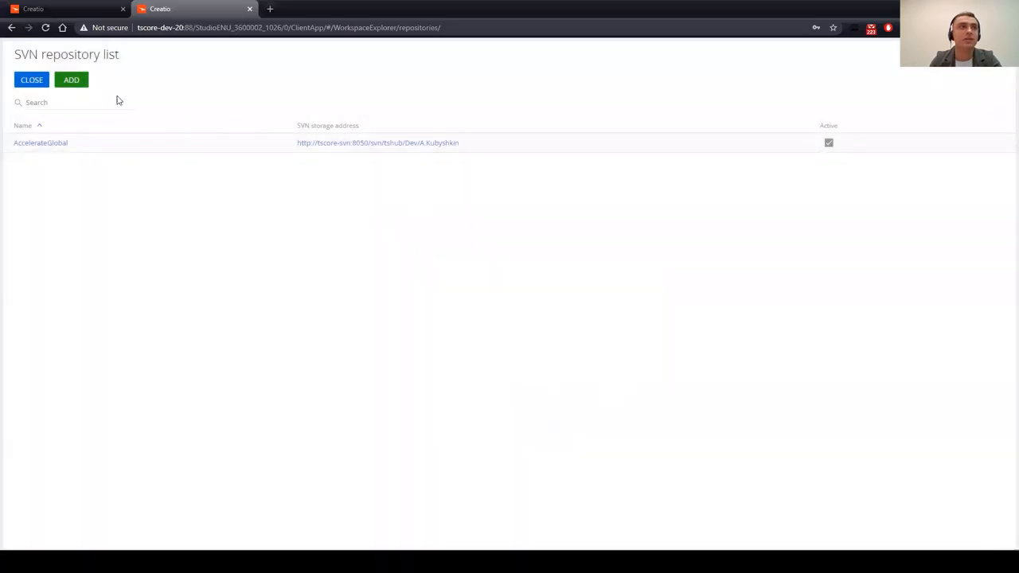
pyautogui.click(30, 86)
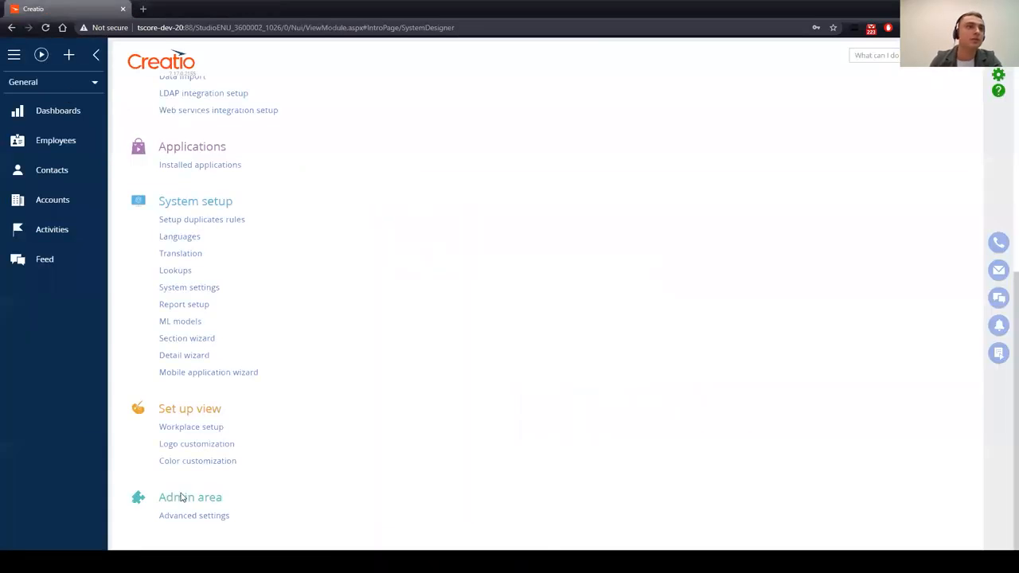
# Step: From Advanced settings, search packages for 'knw', then clear the search
pyautogui.click(192, 516)
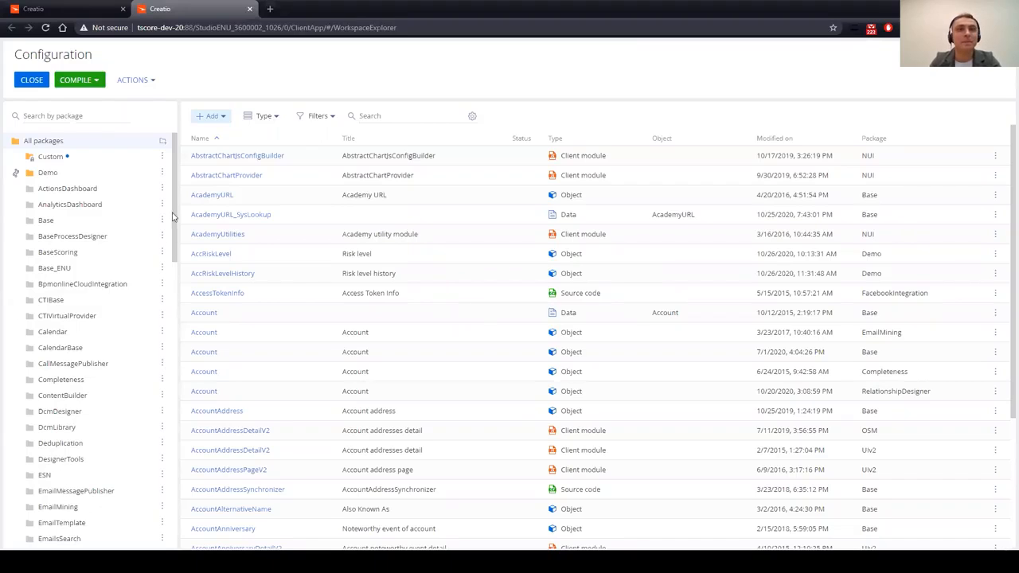
pyautogui.click(91, 116)
pyautogui.write('knwo')
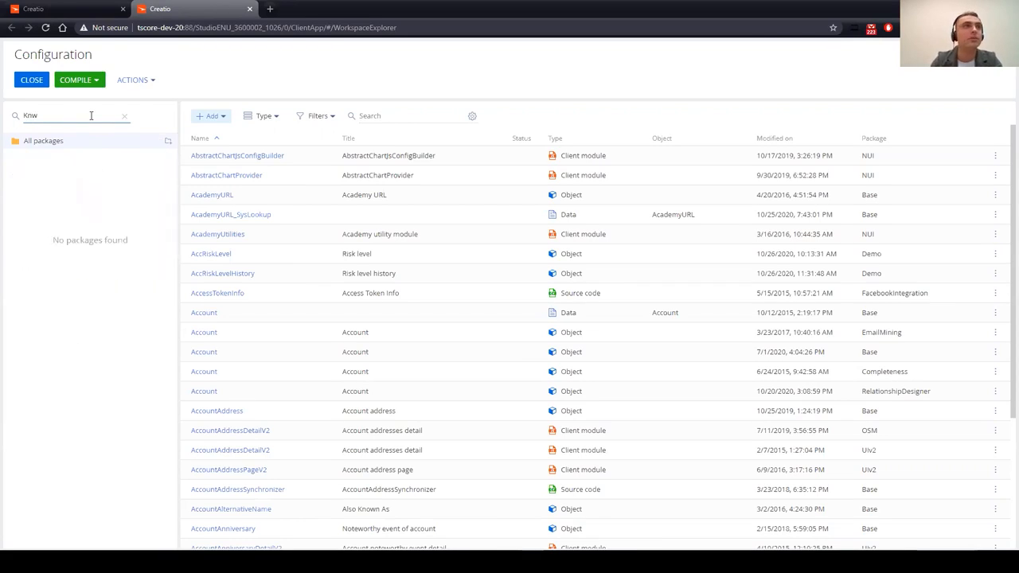
pyautogui.press('BackSpace')
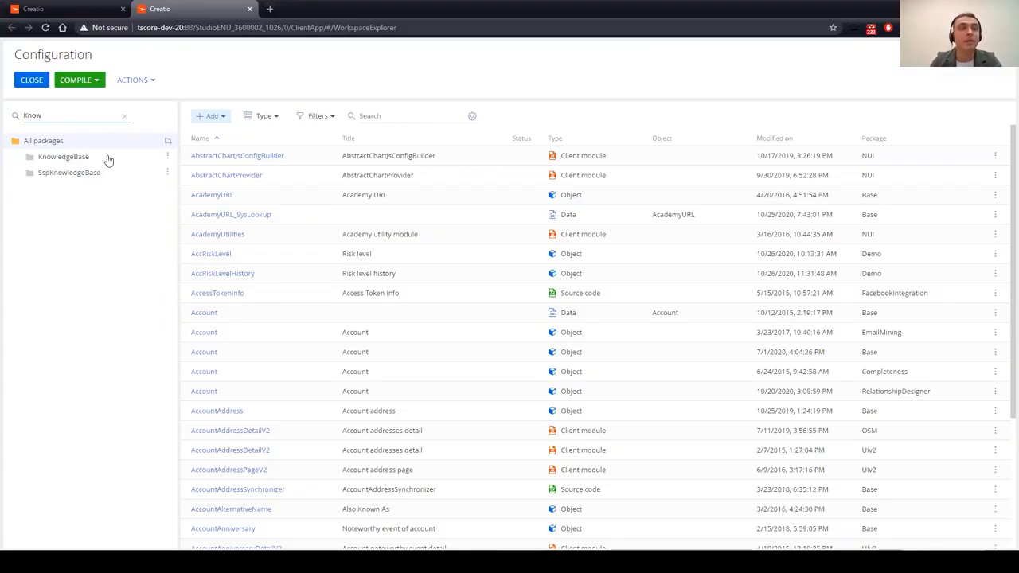
pyautogui.click(125, 117)
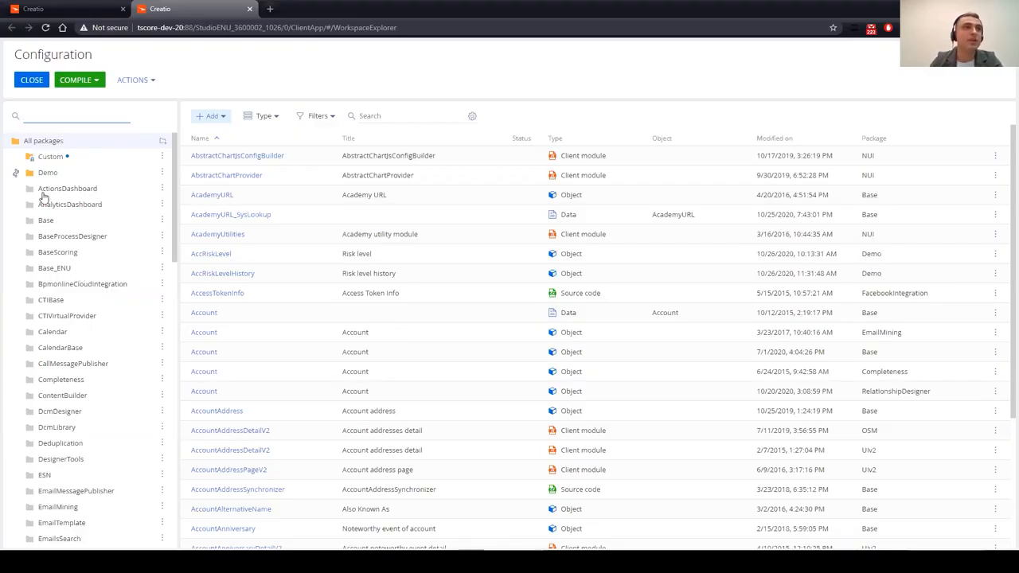
# Step: Show the Demo package's Properties from its three-dot menu
pyautogui.moveTo(17, 178)
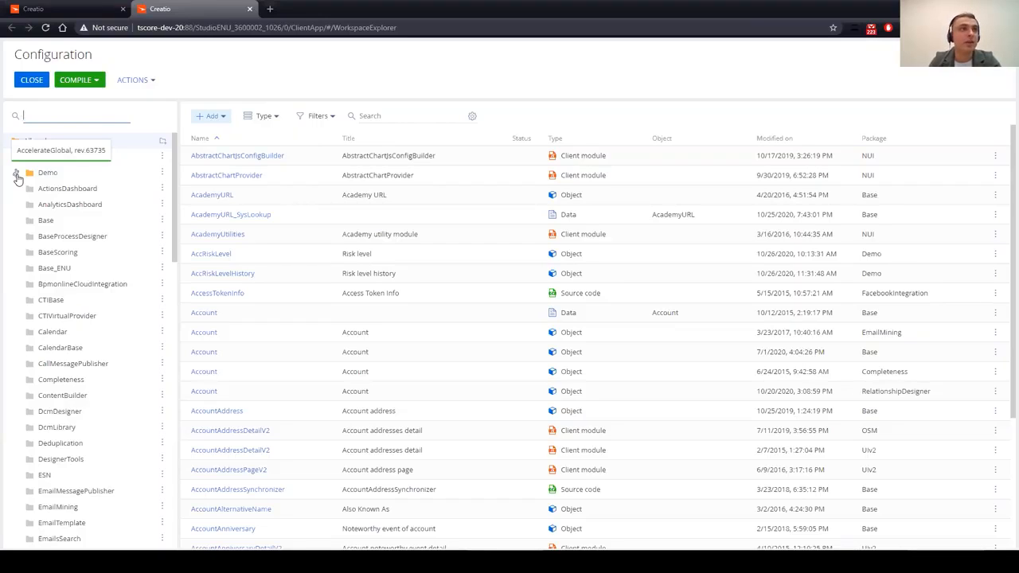
pyautogui.click(162, 174)
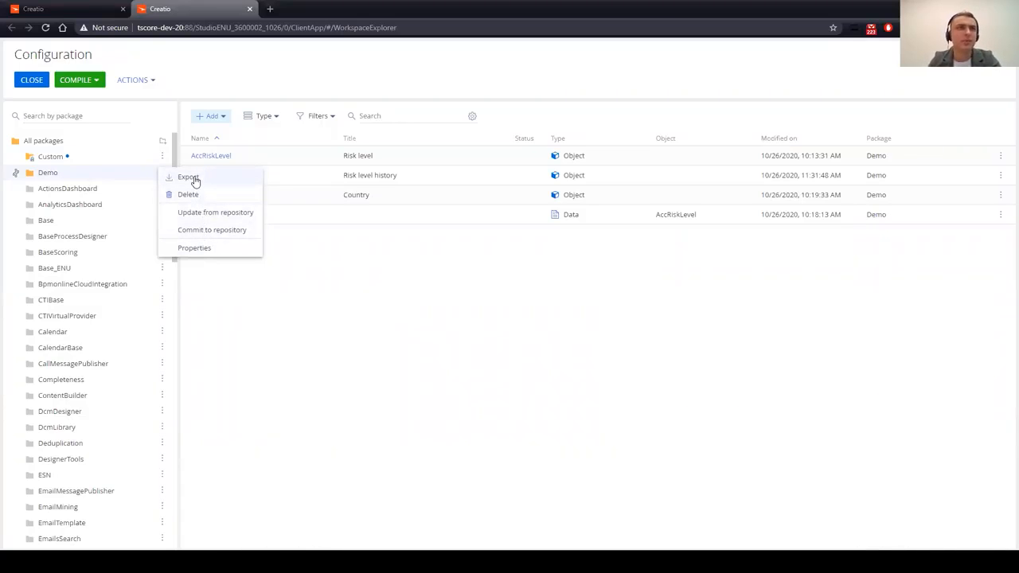
pyautogui.click(221, 253)
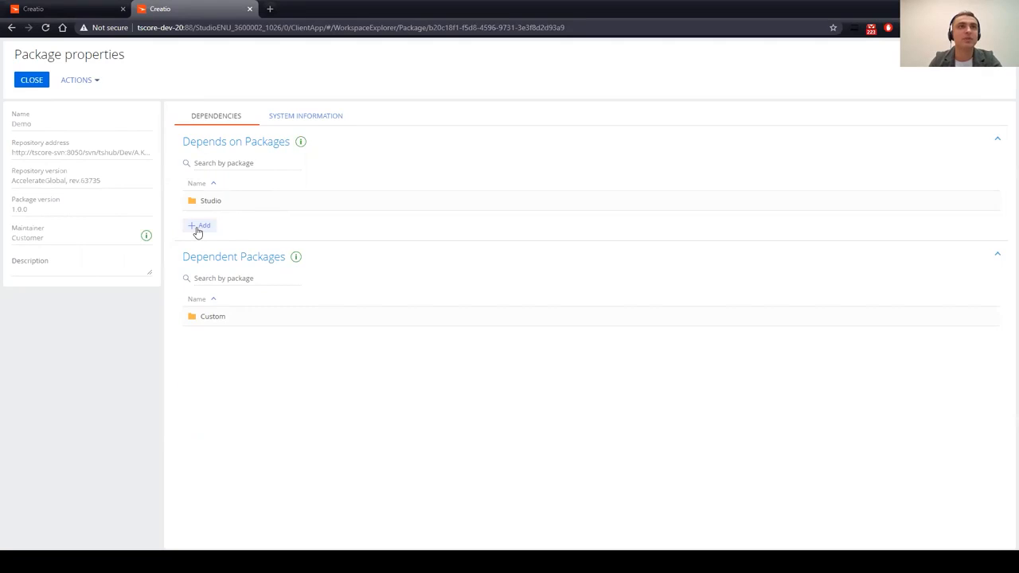
# Step: Close package properties and list the Demo package's four schemas
pyautogui.click(32, 80)
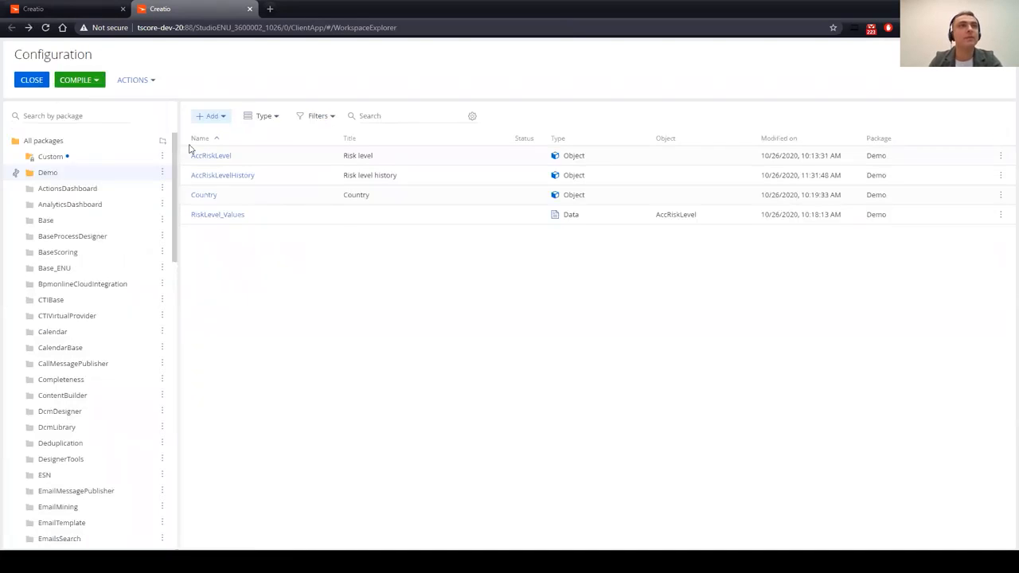
pyautogui.click(141, 157)
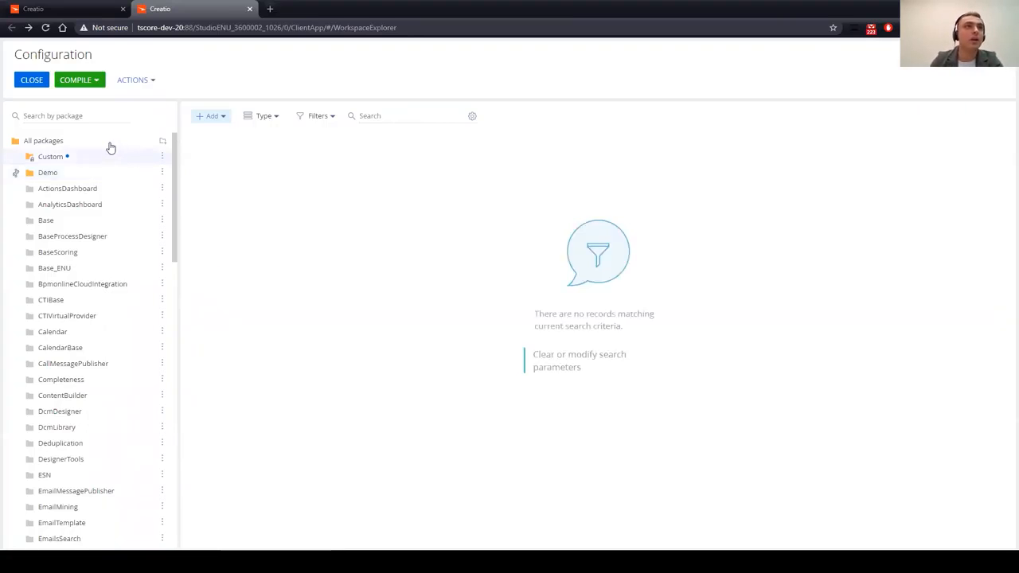
pyautogui.click(111, 146)
pyautogui.click(91, 173)
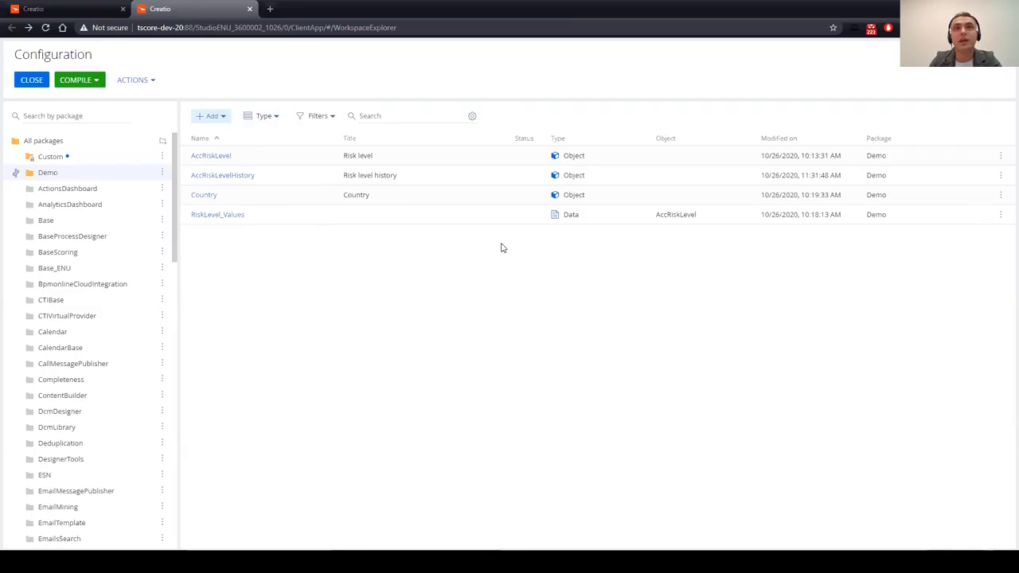
# Step: Select 'All packages' to list schemas from every package
pyautogui.click(70, 144)
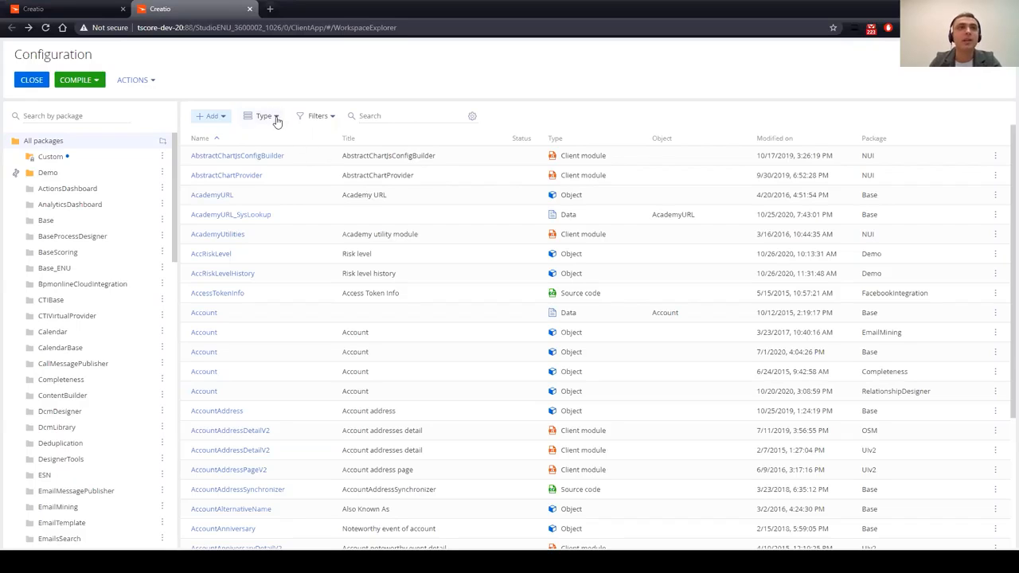
# Step: Filter to Object type items in the Demo package, then open the Filters dropdown
pyautogui.click(276, 117)
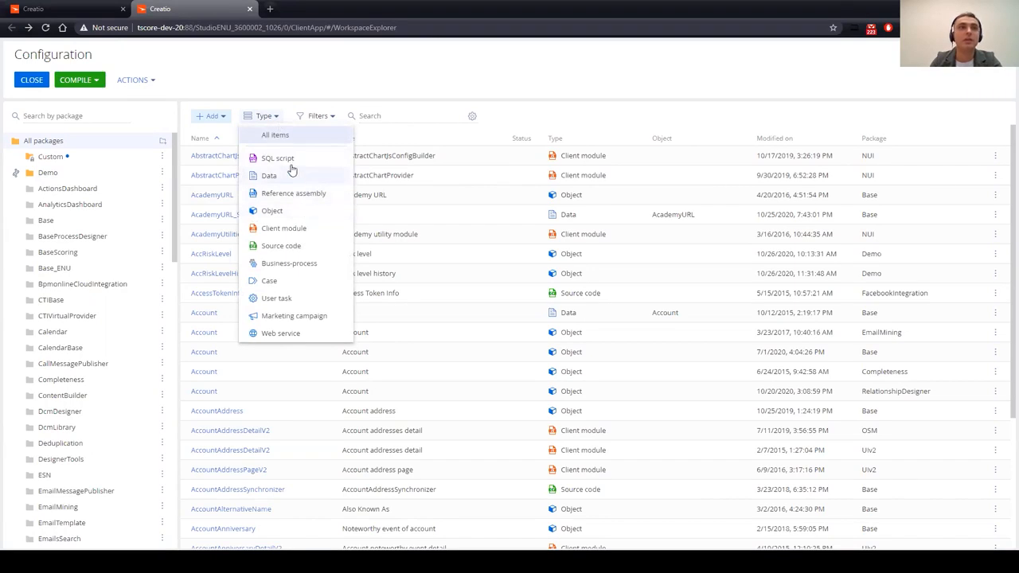
pyautogui.click(312, 240)
pyautogui.click(290, 116)
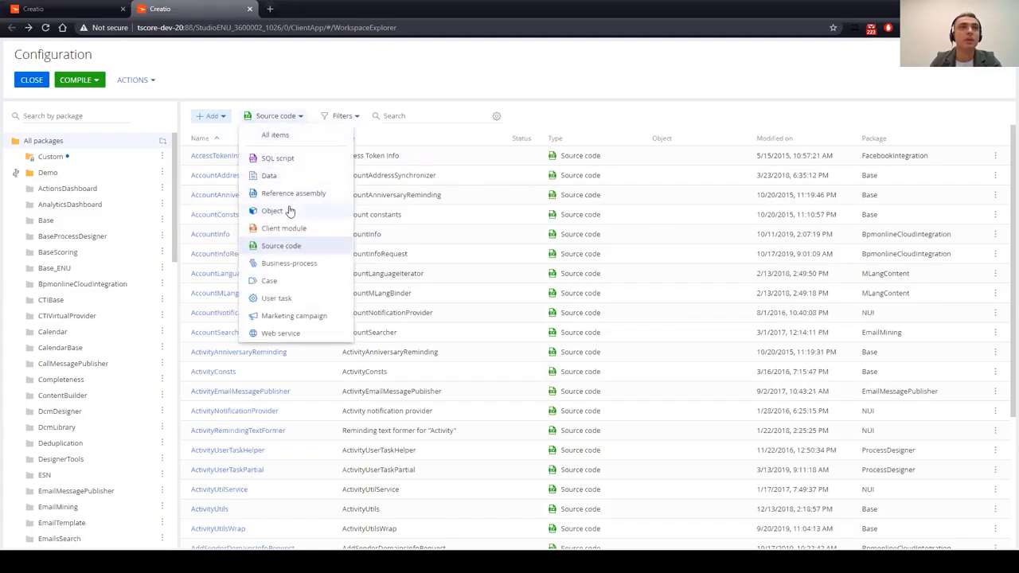
pyautogui.click(339, 207)
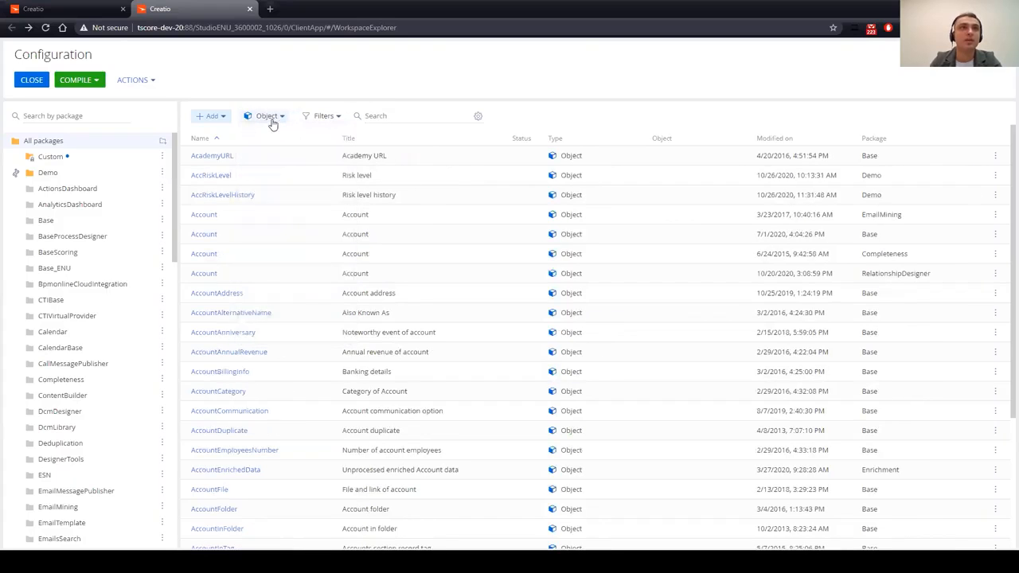
pyautogui.click(70, 173)
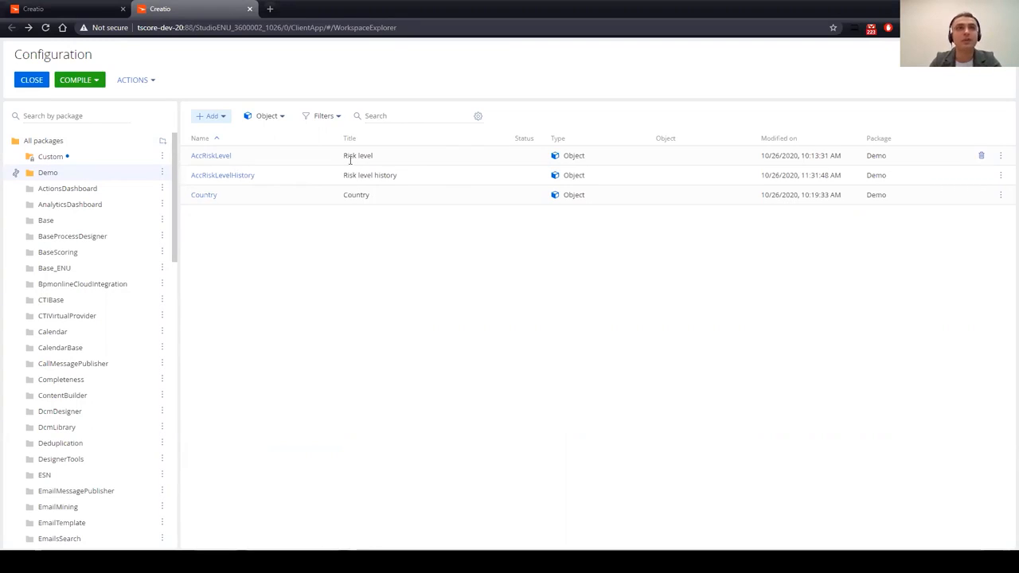
pyautogui.click(326, 117)
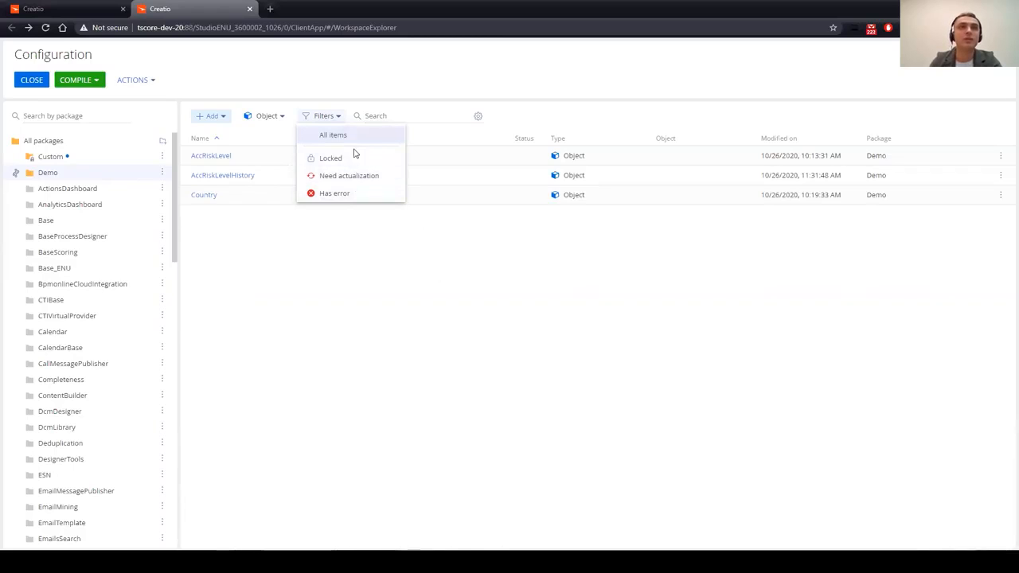
pyautogui.click(480, 258)
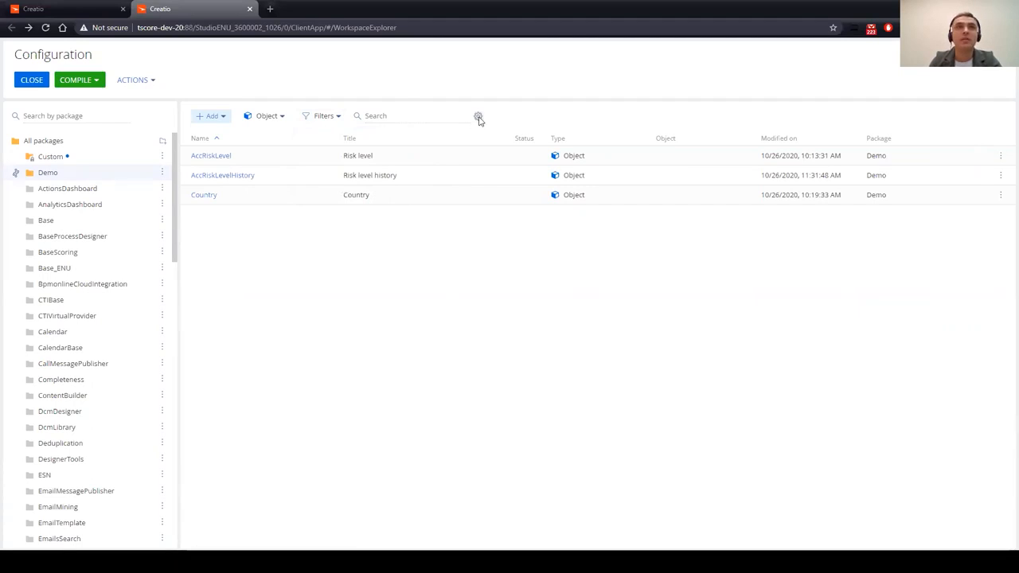
pyautogui.click(478, 117)
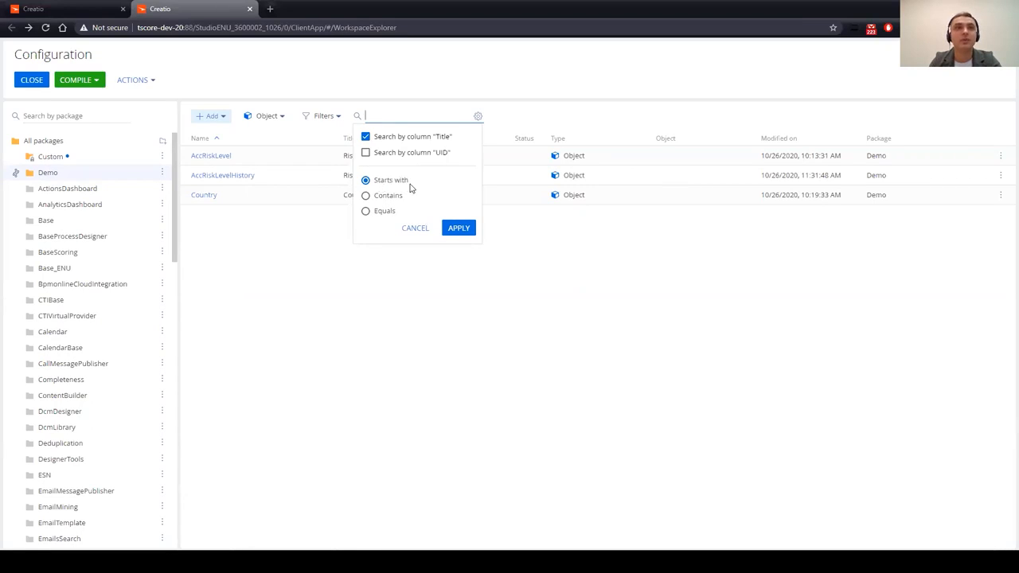
pyautogui.click(415, 228)
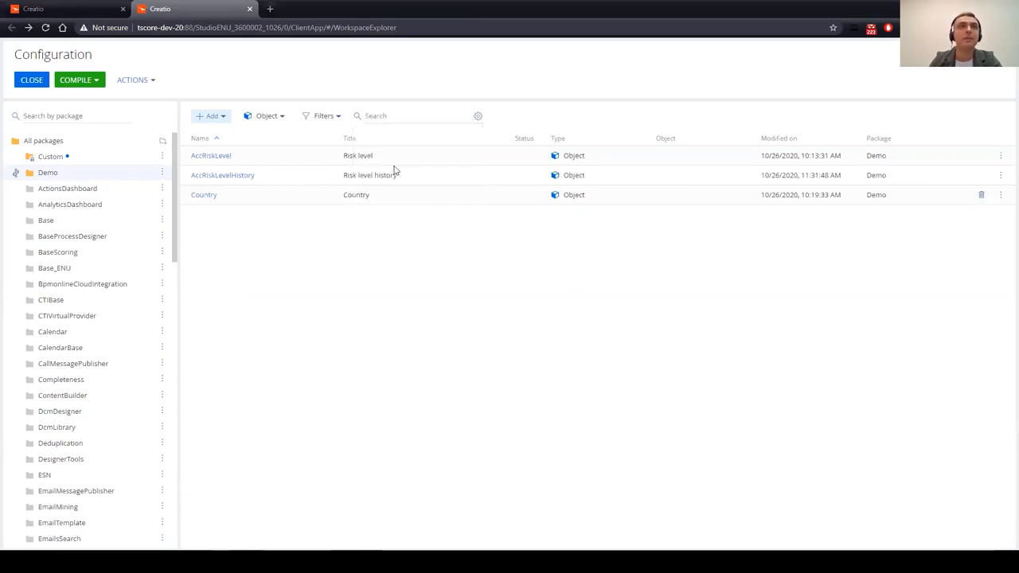
pyautogui.click(276, 118)
# Step: Switch the type filter to All items to reveal RiskLevel_Values
pyautogui.click(280, 135)
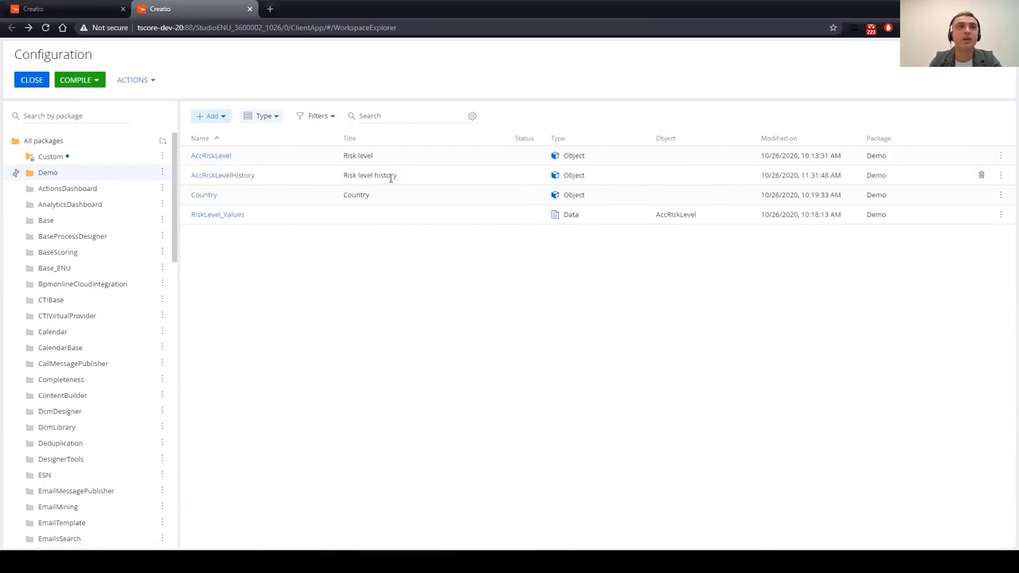
# Step: Open AccRiskLevelHistory from the configuration list in the Object designer
pyautogui.click(234, 179)
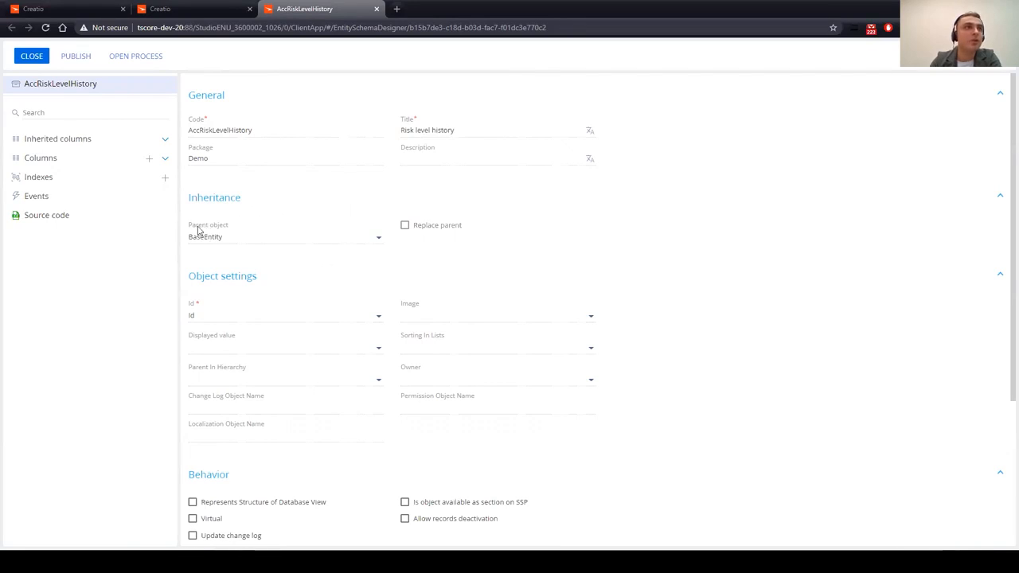
# Step: Inspect Risk level history's inherited and own columns, including the AccContact and AccRiskLevel lookups, then close it
pyautogui.click(166, 142)
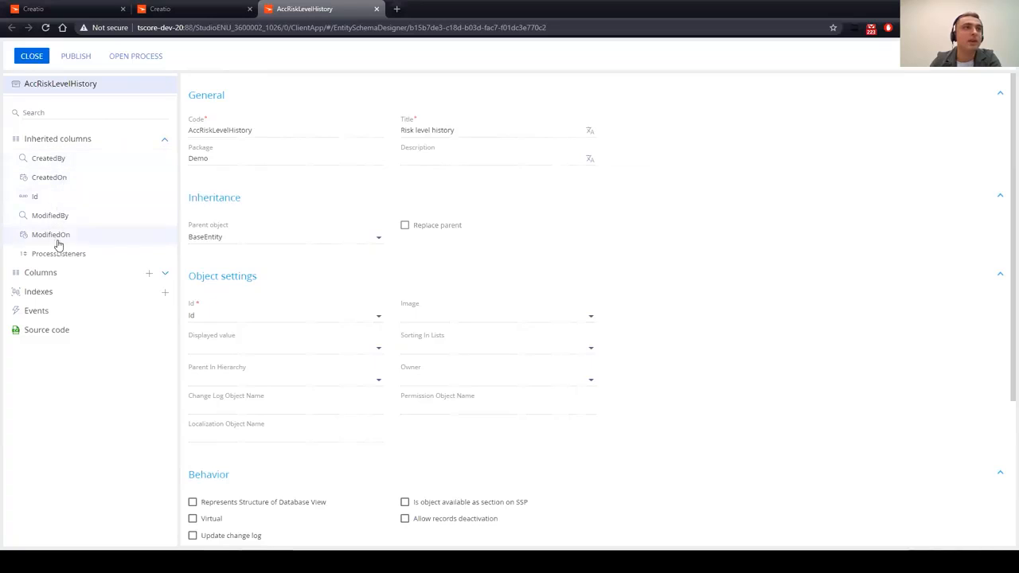
pyautogui.click(164, 271)
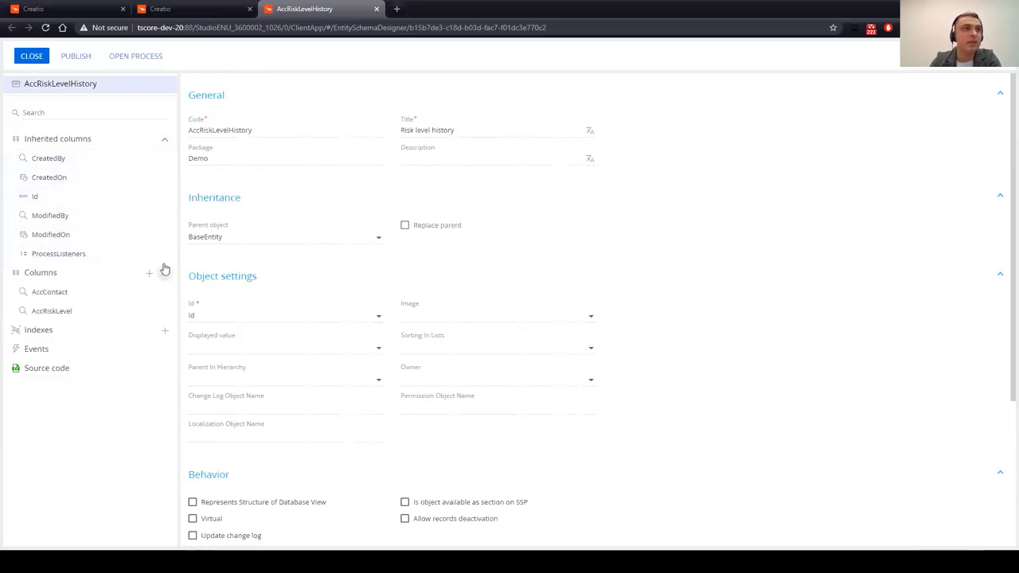
pyautogui.click(80, 296)
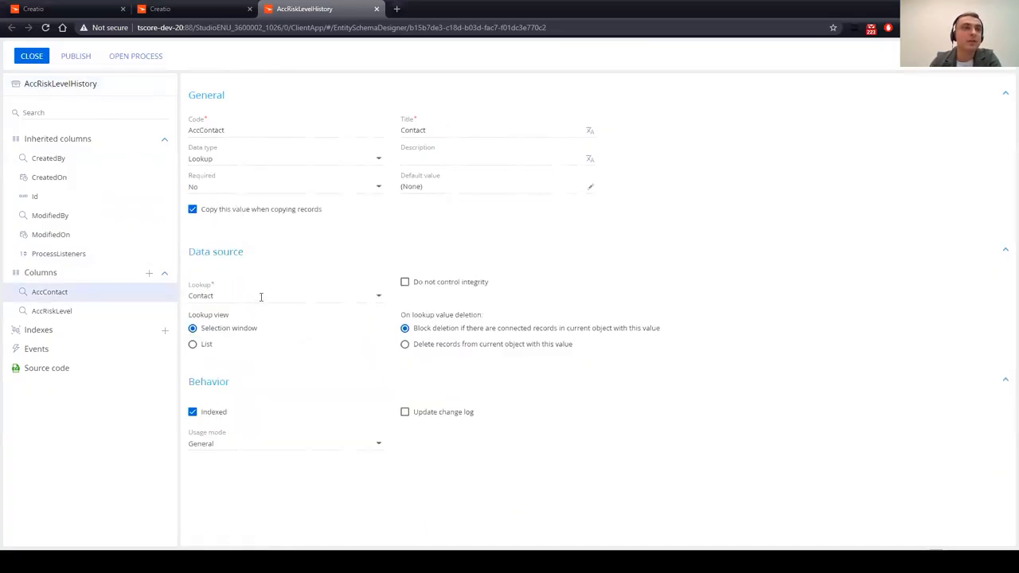
pyautogui.click(90, 314)
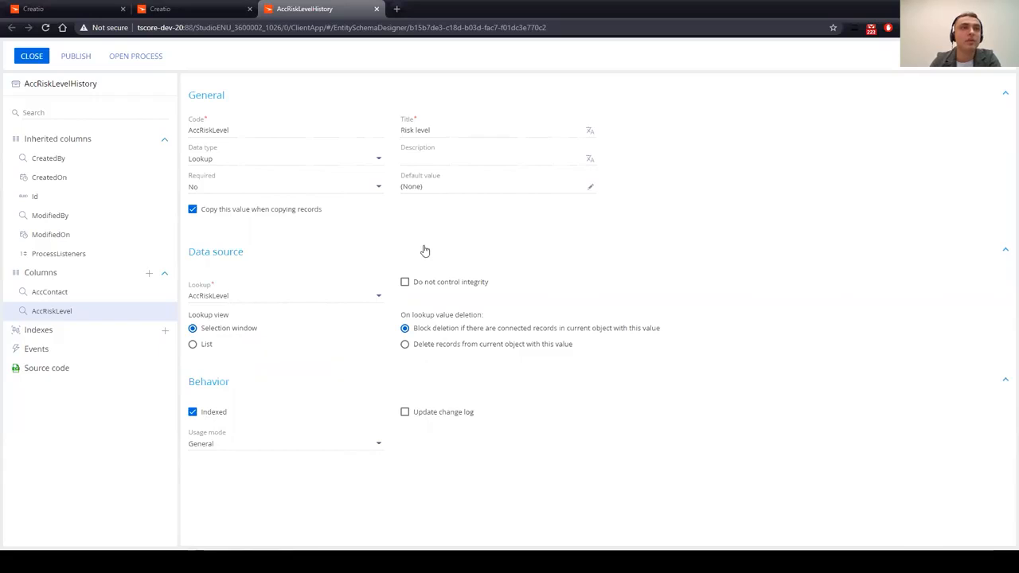
pyautogui.click(38, 60)
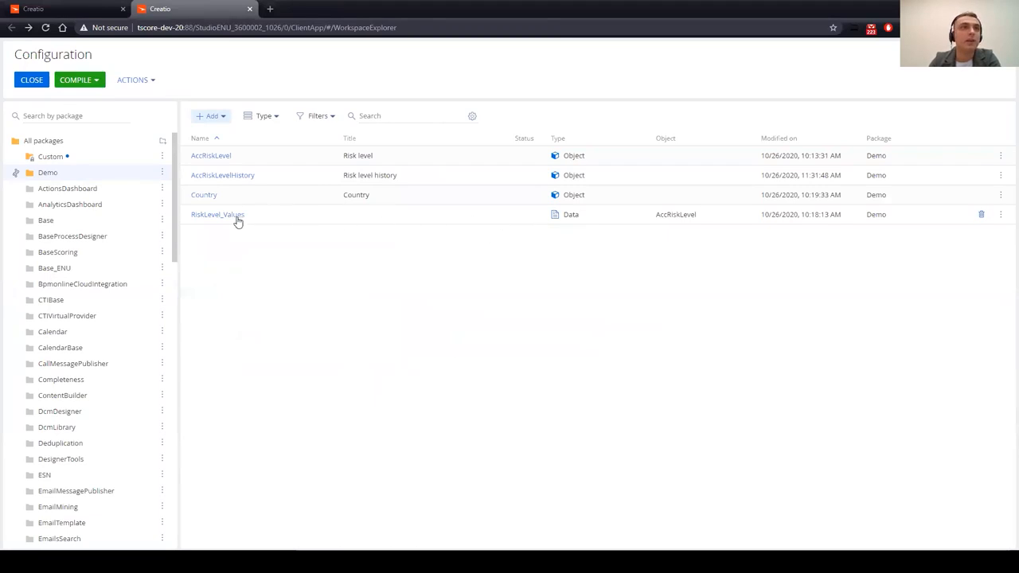
# Step: Open RiskLevel_Values and try Forced update on Id and Key on Name, reverting both
pyautogui.click(237, 221)
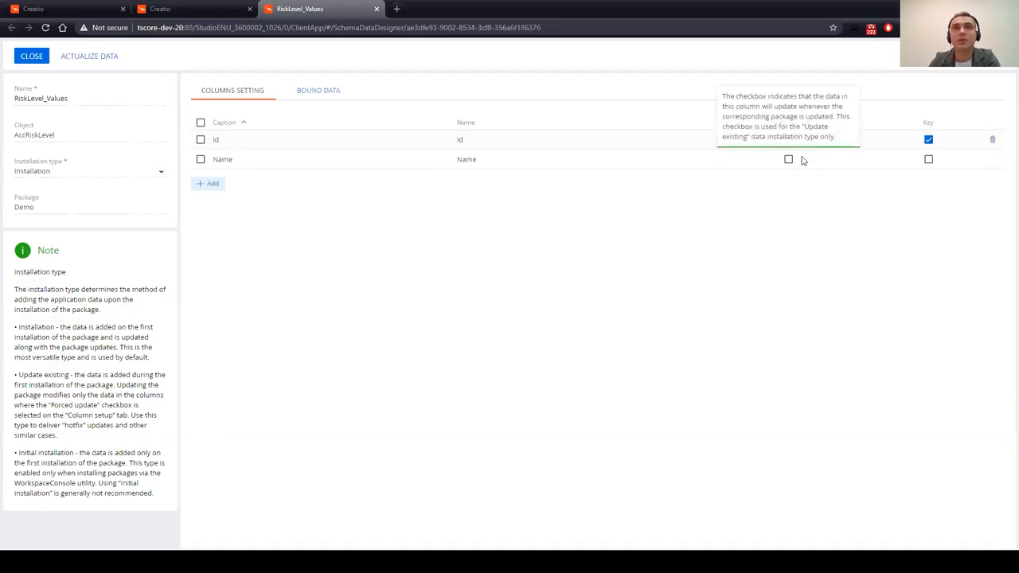
pyautogui.click(788, 140)
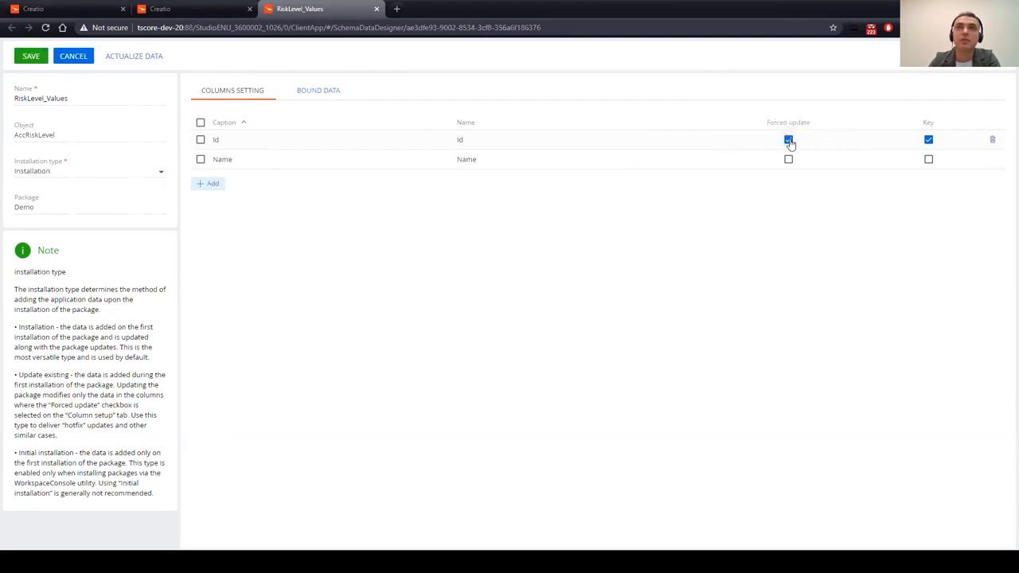
pyautogui.click(788, 140)
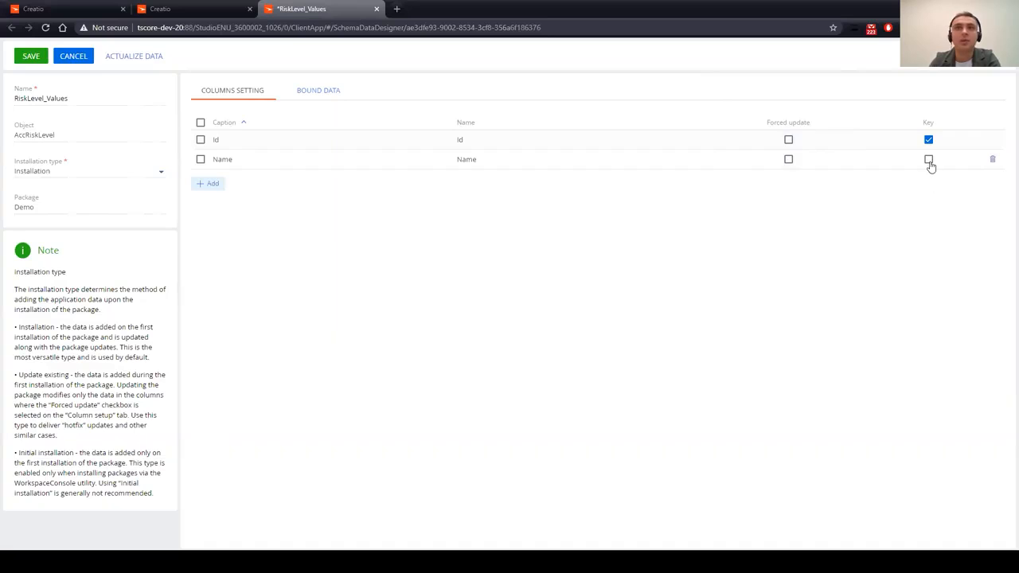
pyautogui.click(928, 159)
pyautogui.click(928, 160)
# Step: View the Low, Medium, High and Not set bound records and tick Not set
pyautogui.click(324, 93)
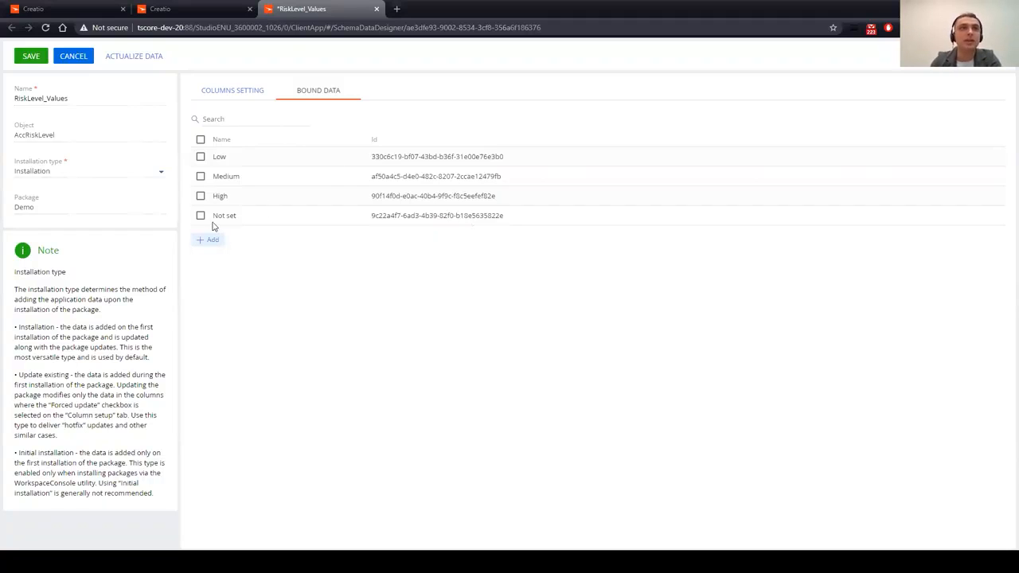
pyautogui.click(200, 215)
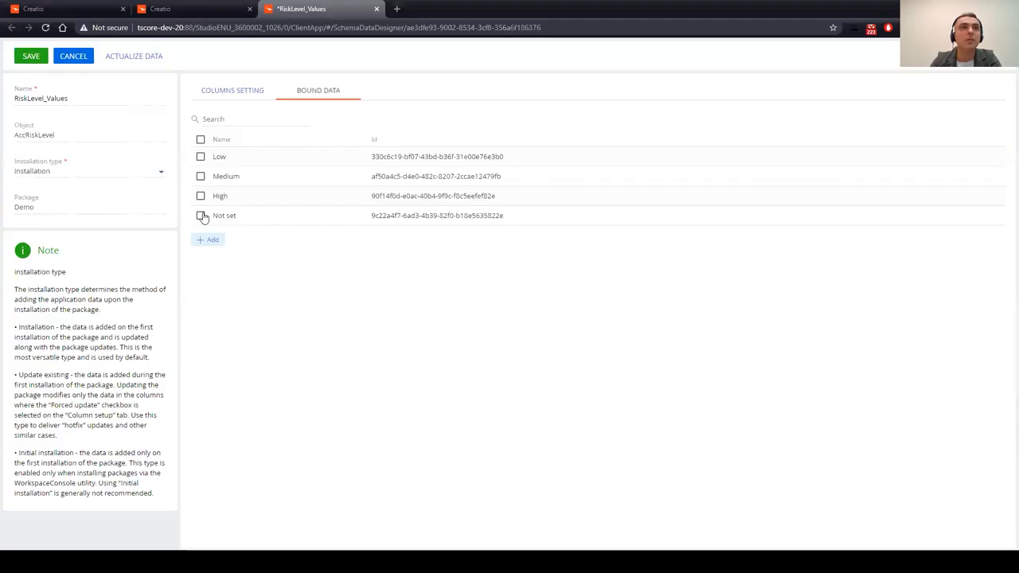
# Step: Delete Not set from the bound data, re-add it from the Risk level lookup, then cancel
pyautogui.click(258, 241)
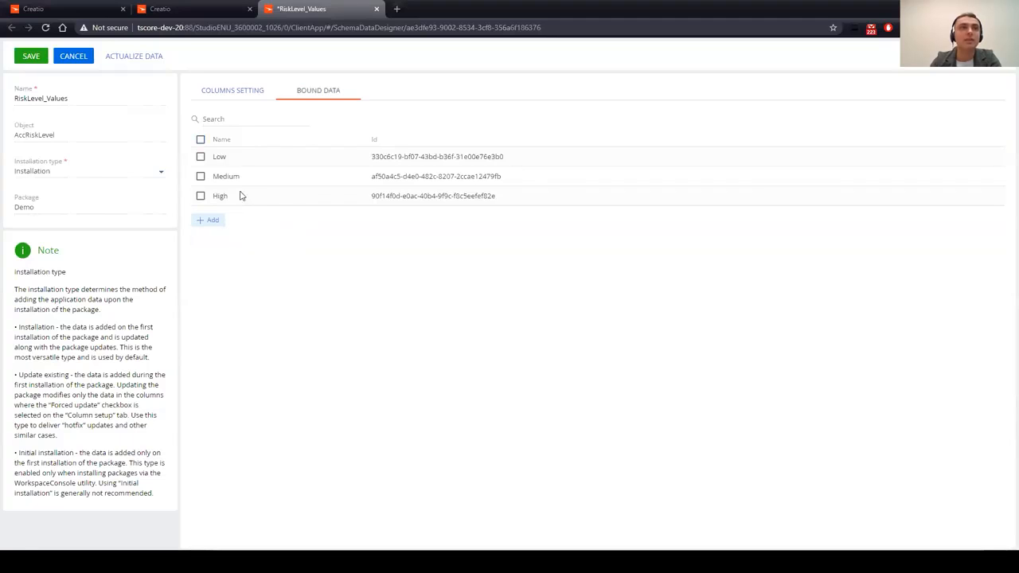
pyautogui.click(216, 222)
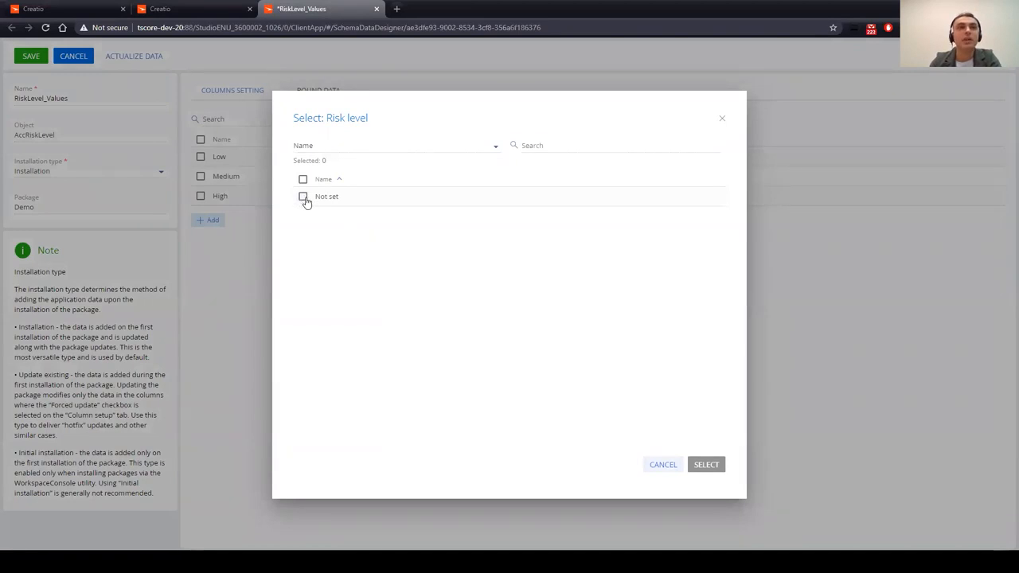
pyautogui.click(303, 197)
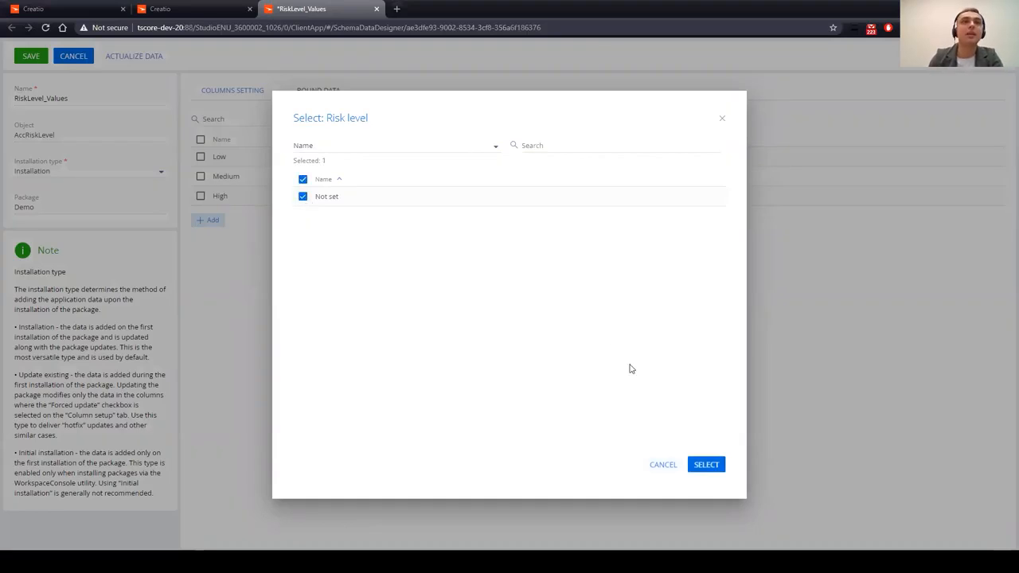
pyautogui.click(708, 464)
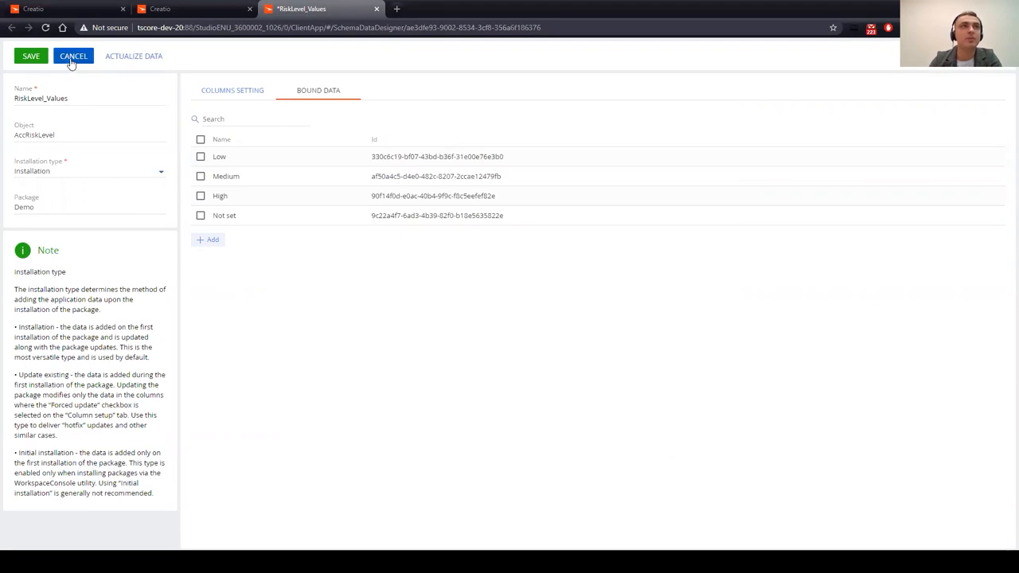
pyautogui.click(70, 59)
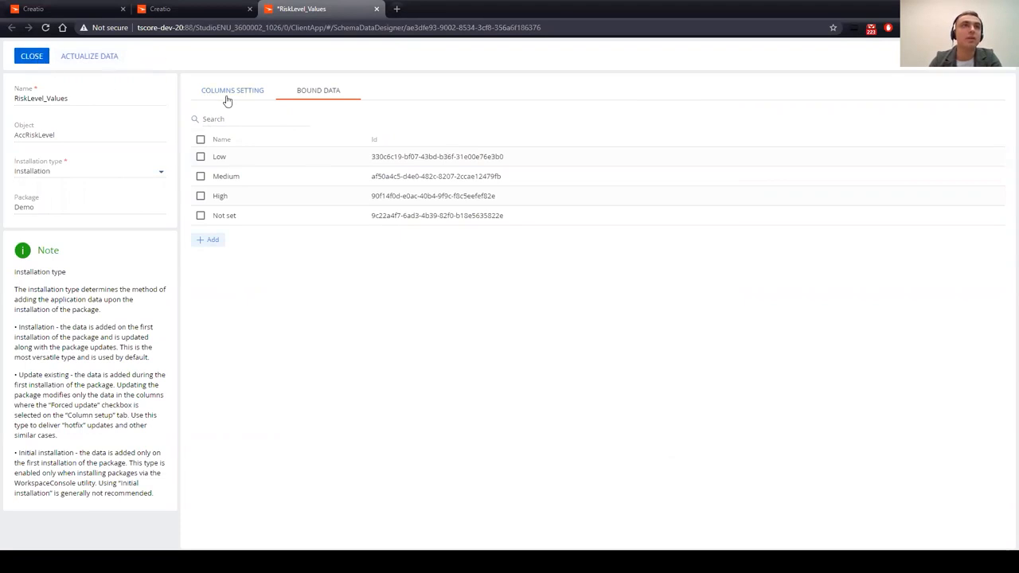
# Step: Check the RiskLevel_Values Columns Setting tab, then close the data binding
pyautogui.click(228, 94)
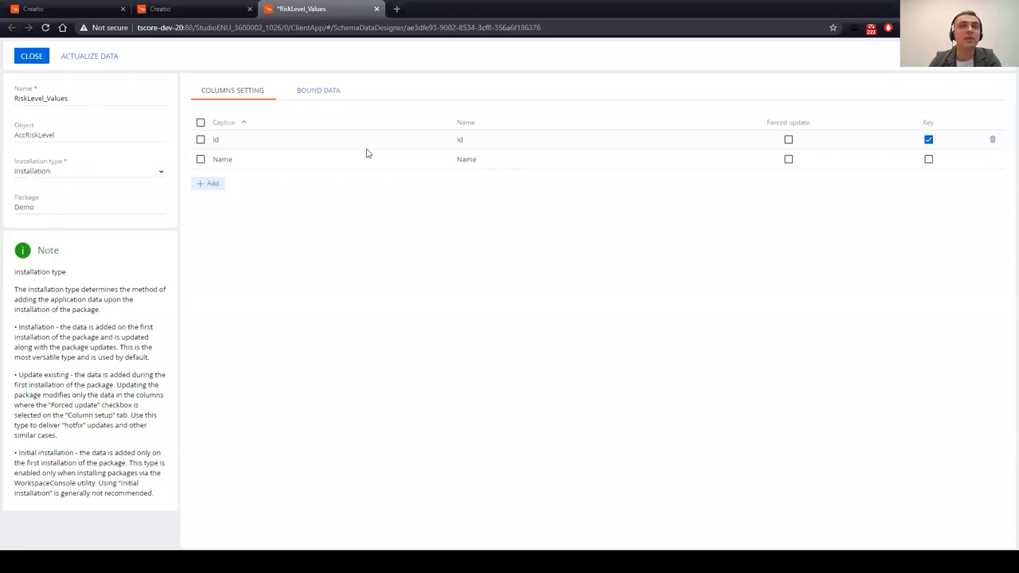
pyautogui.click(33, 59)
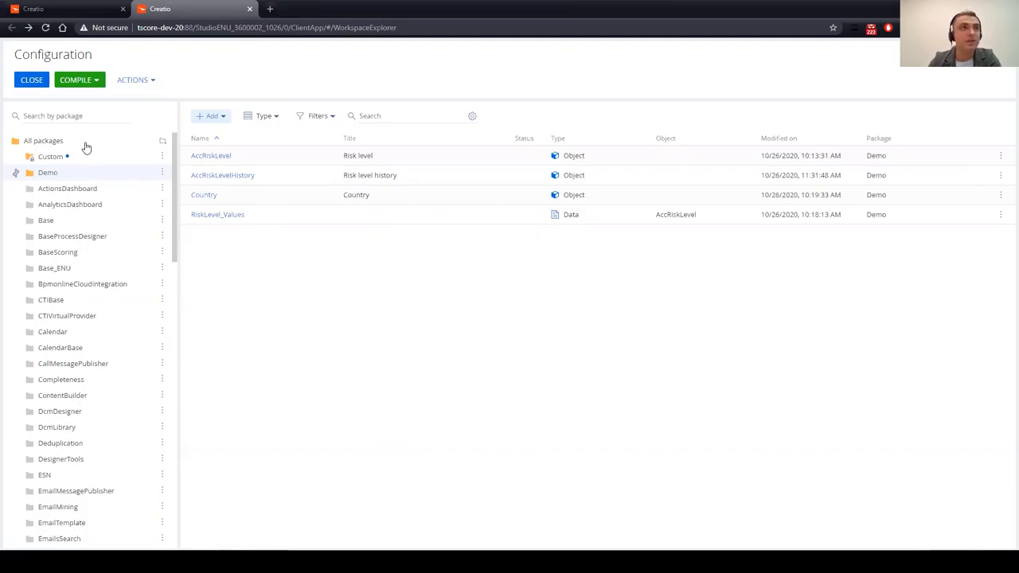
# Step: Create package AccelerateGlobal using the AccelerateGlobal repository, version 1.0.0, and save it
pyautogui.click(163, 141)
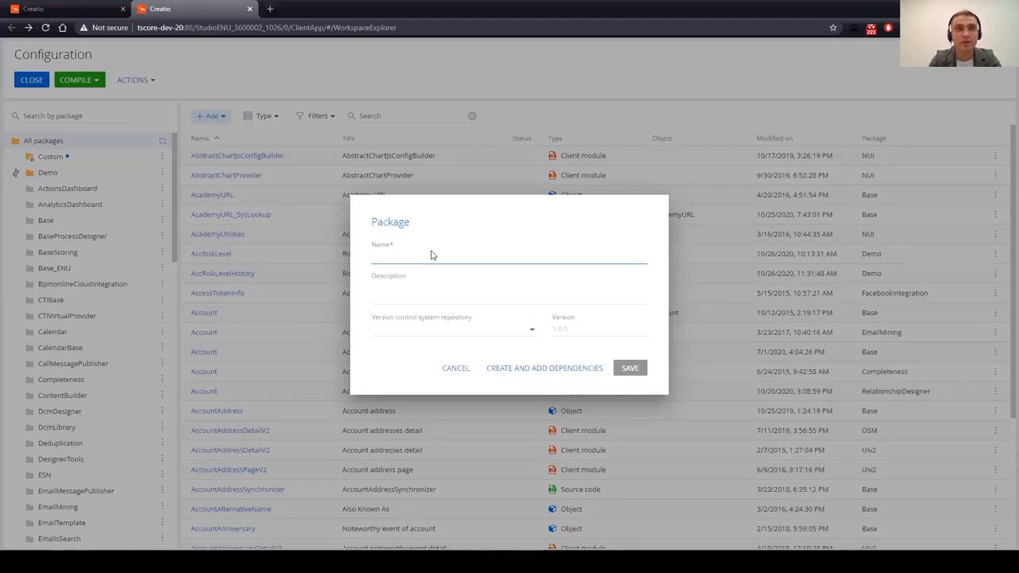
pyautogui.write('Acceler')
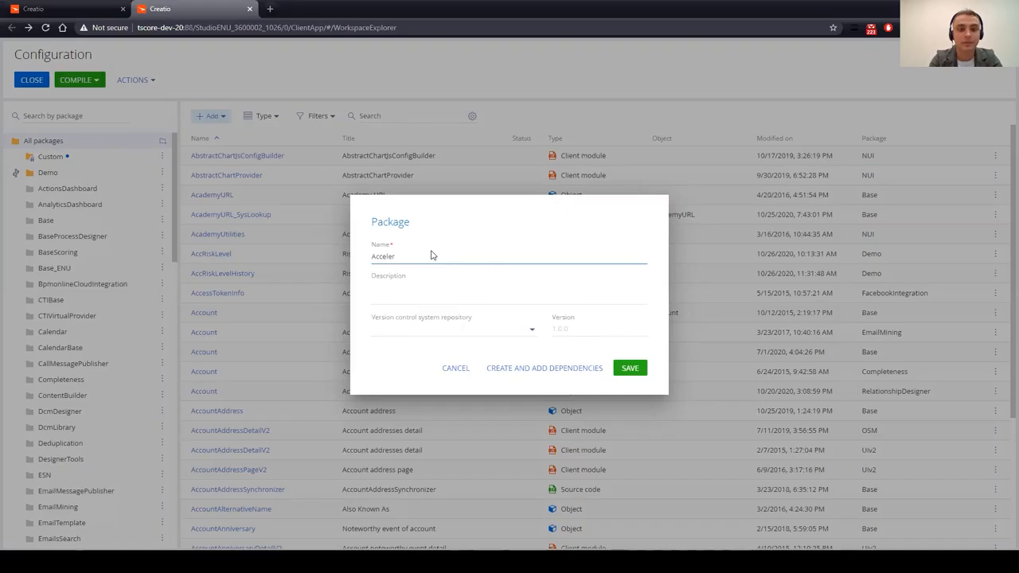
pyautogui.write('ateGlobal')
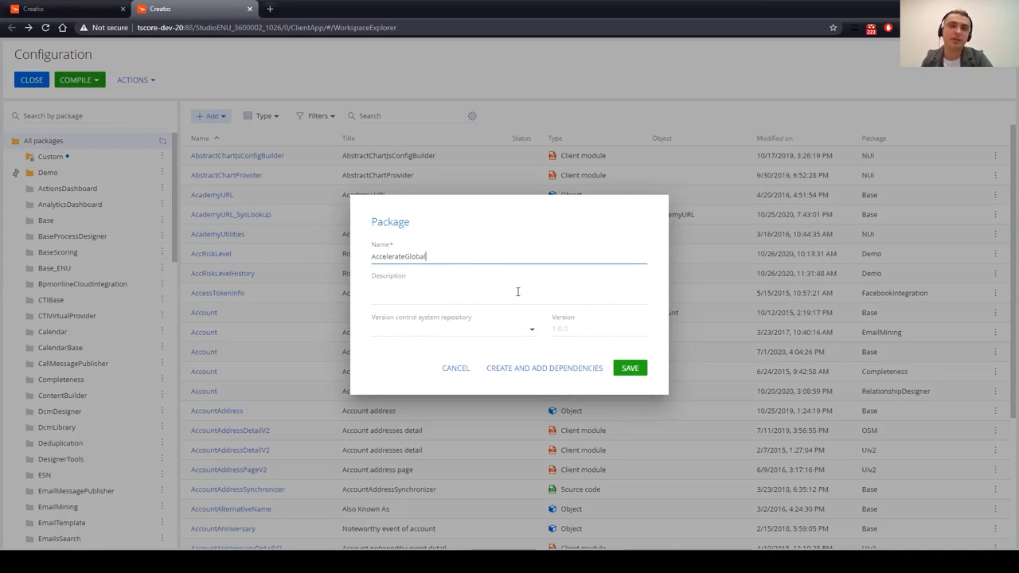
pyautogui.click(533, 331)
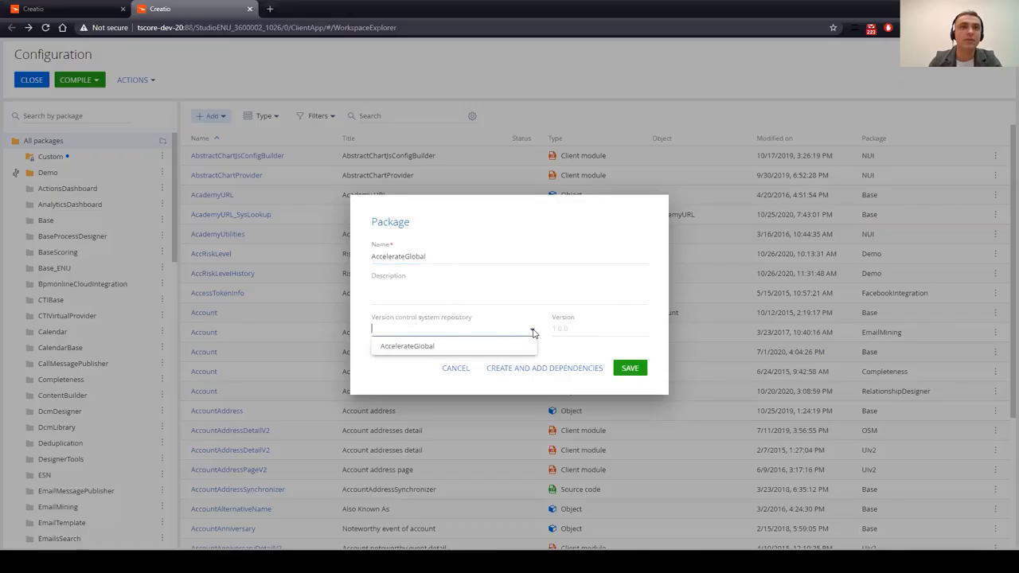
pyautogui.click(406, 347)
pyautogui.click(568, 329)
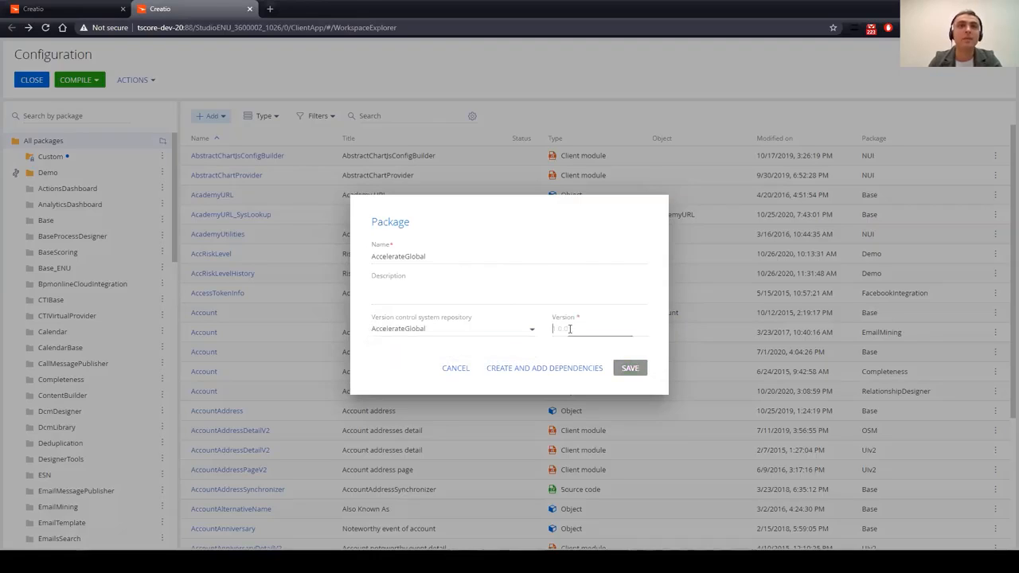
pyautogui.write('1.0.0')
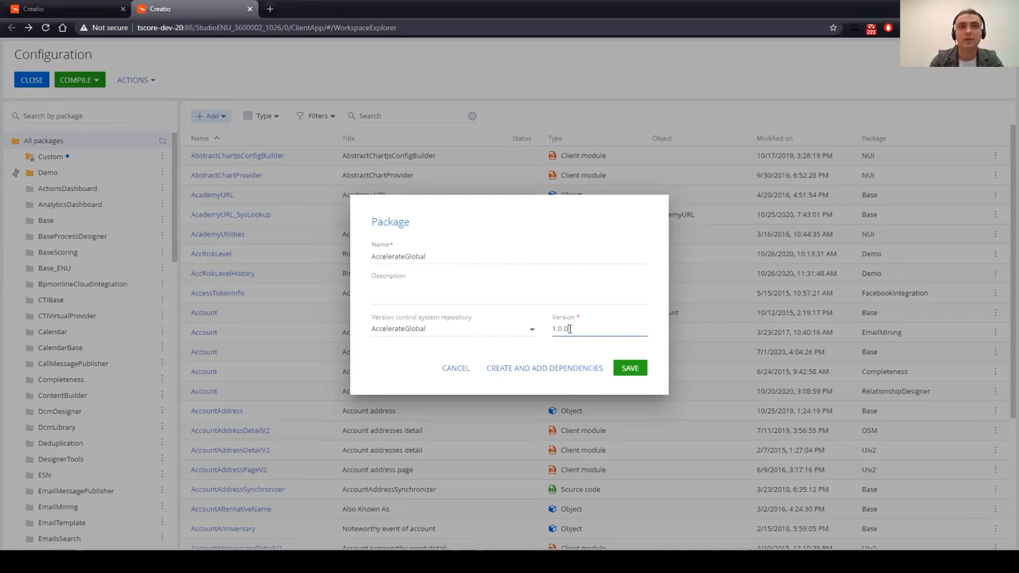
pyautogui.click(634, 372)
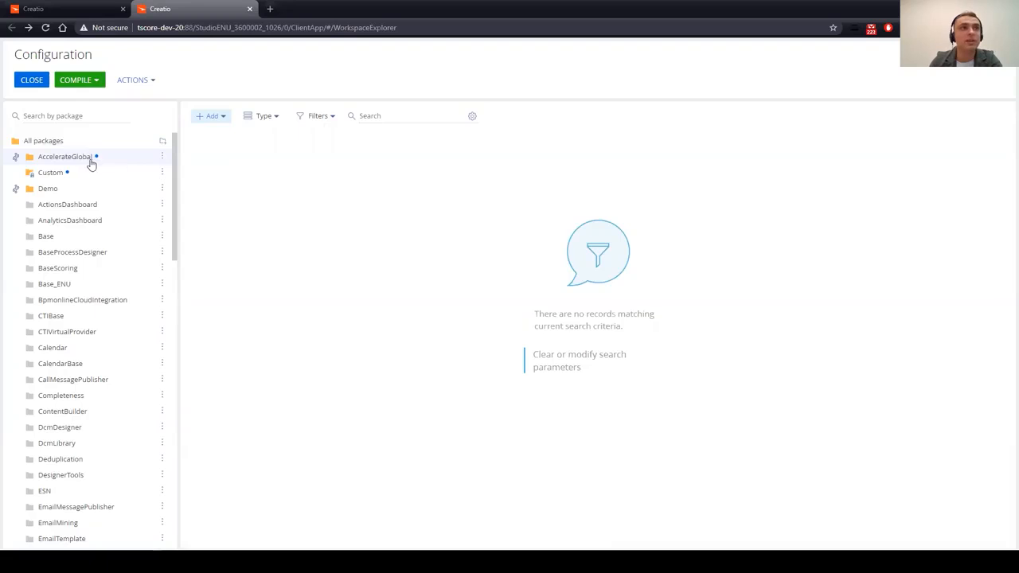
# Step: In AccelerateGlobal's properties, add Demo under Depends on Packages and apply
pyautogui.click(162, 157)
pyautogui.click(221, 232)
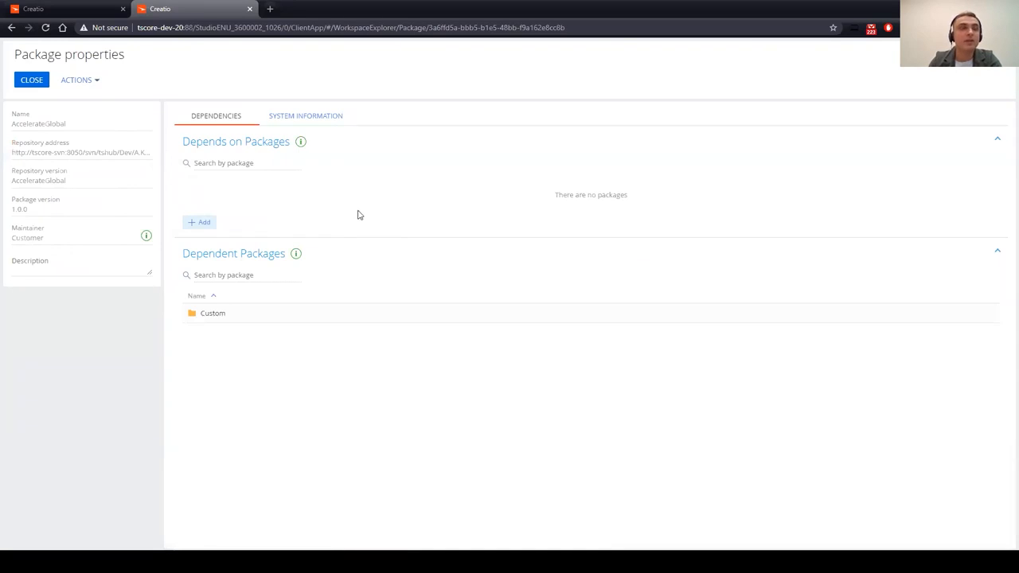
pyautogui.click(213, 224)
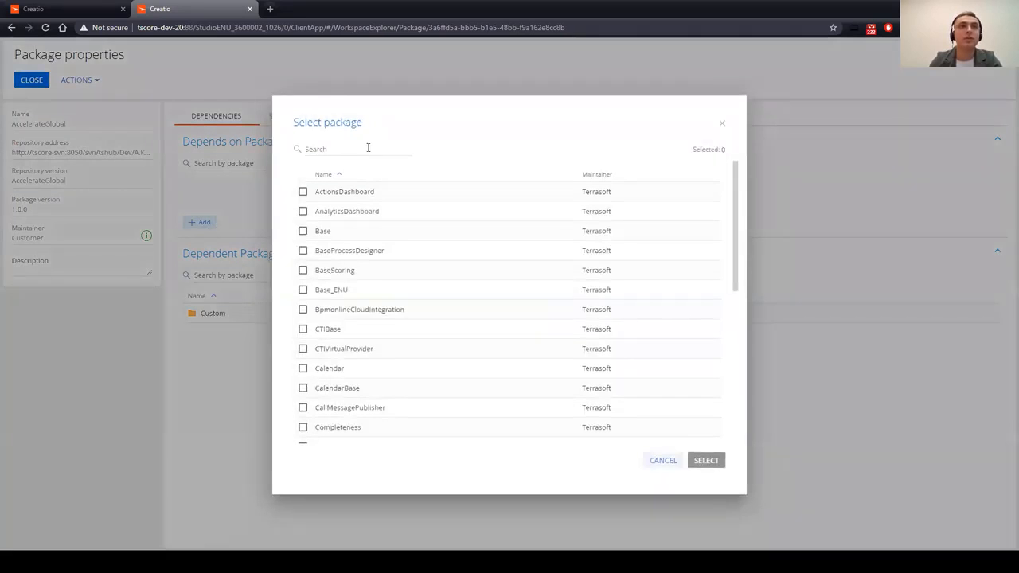
pyautogui.click(368, 147)
pyautogui.write('demo')
pyautogui.click(304, 193)
pyautogui.click(705, 460)
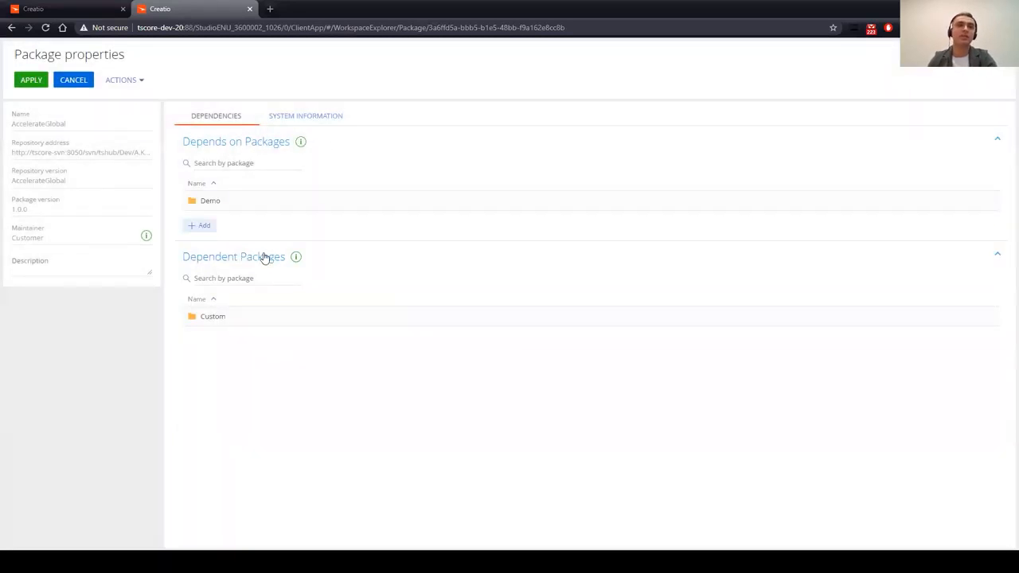
pyautogui.click(32, 82)
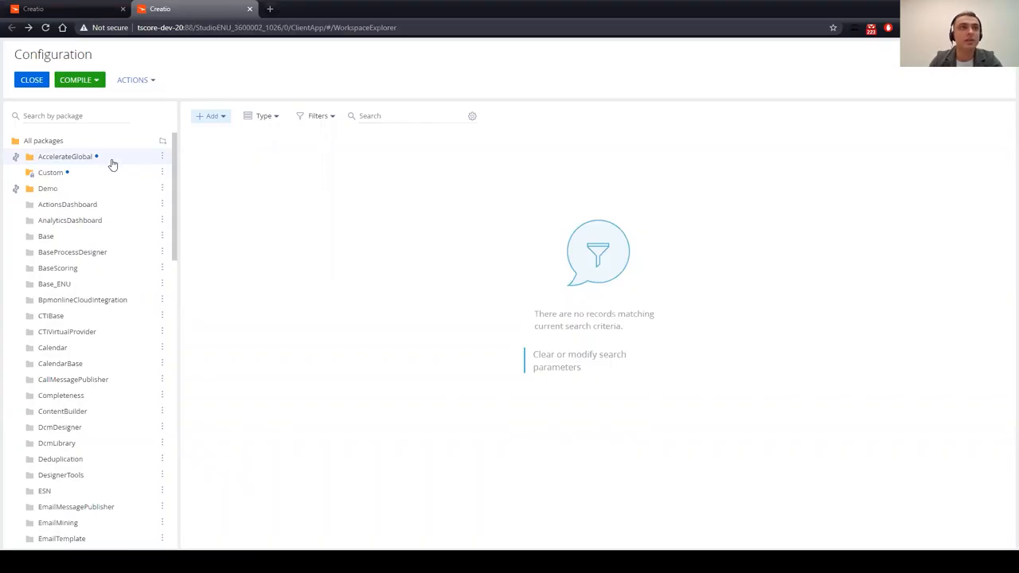
# Step: Open System settings and filter the list by name 'prefix'
pyautogui.click(76, 8)
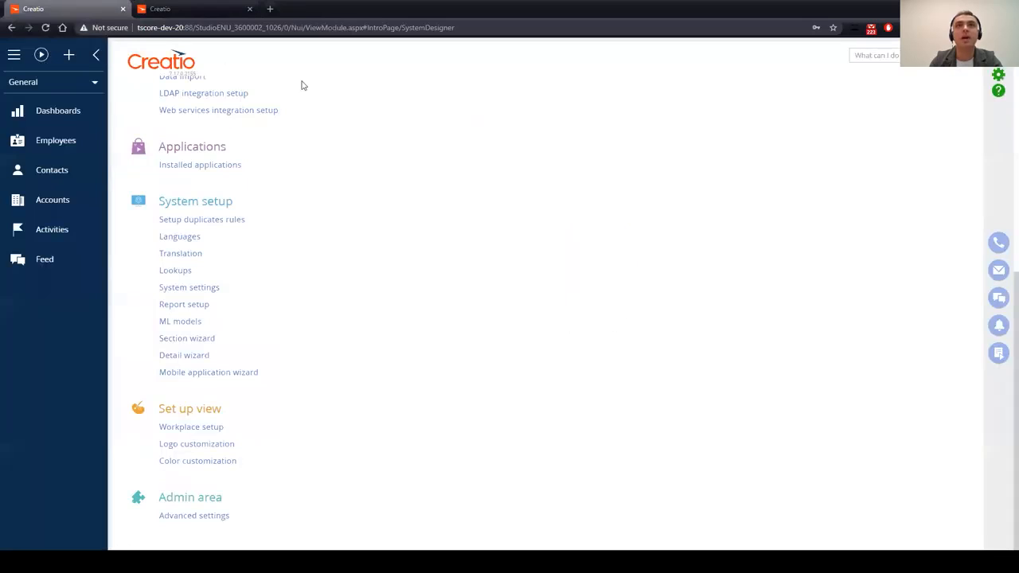
pyautogui.click(200, 288)
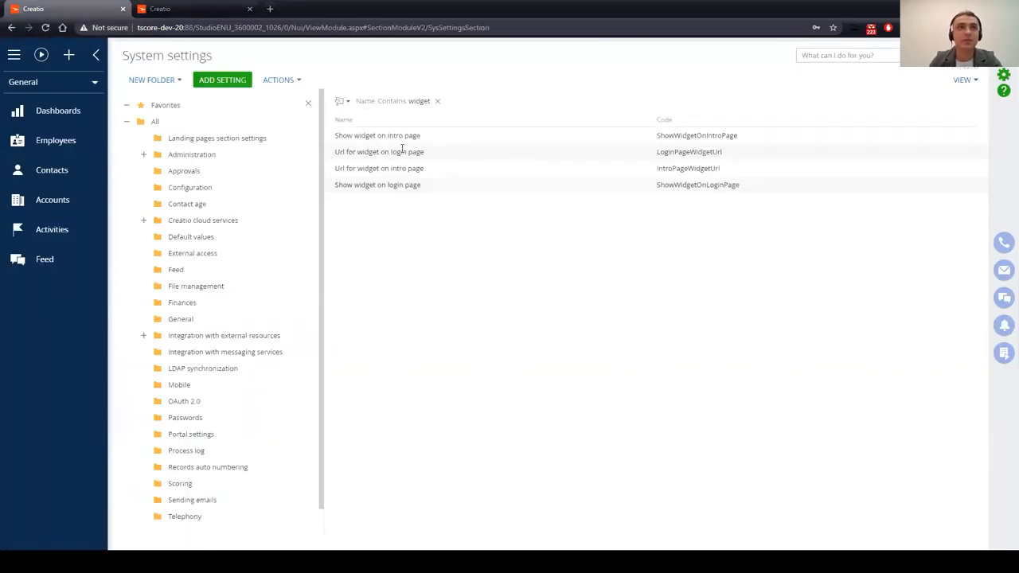
pyautogui.click(437, 102)
pyautogui.click(393, 105)
pyautogui.click(373, 119)
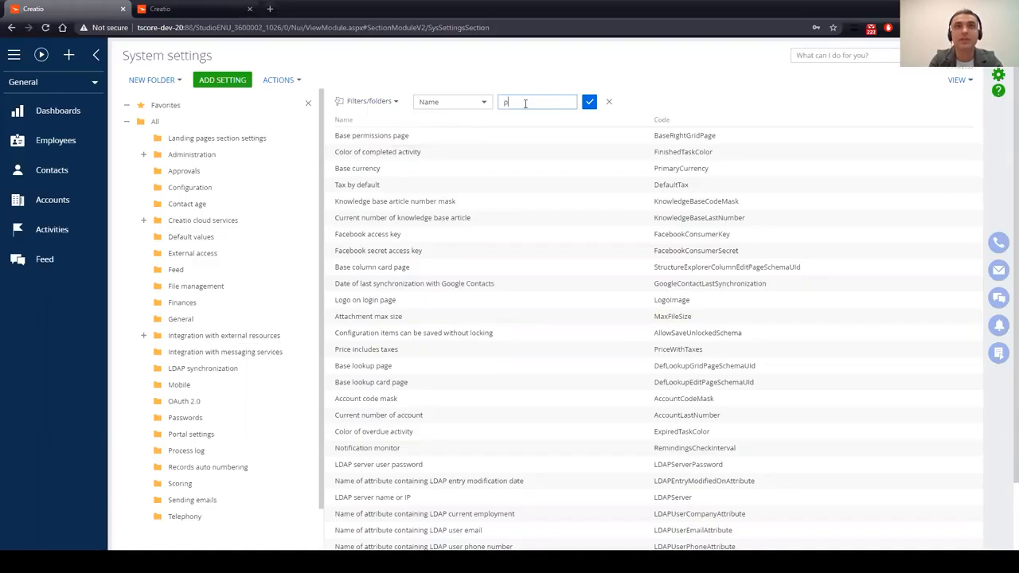
pyautogui.press('Return')
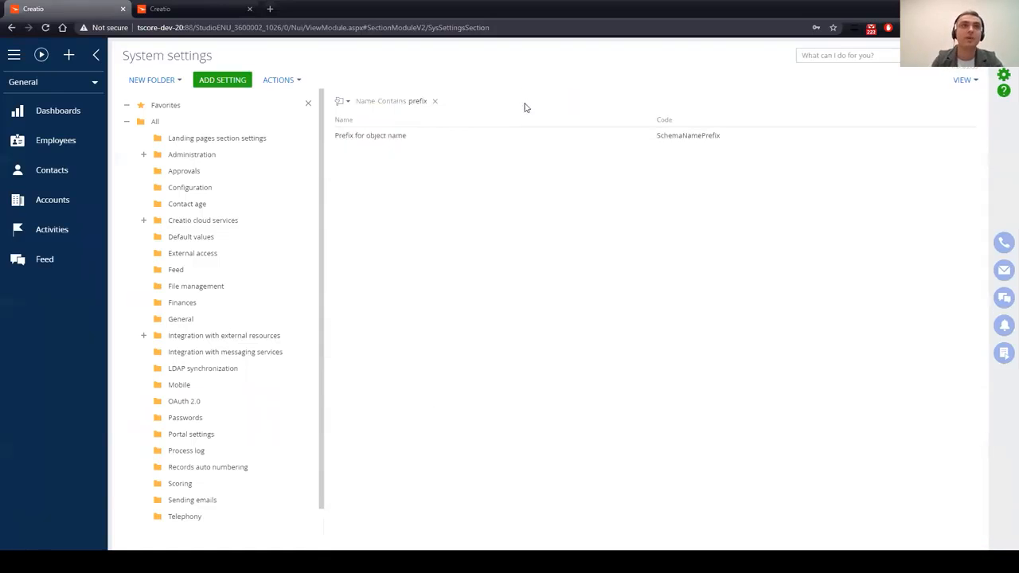
# Step: Change the Prefix for object name default value from Usr to Acc, save and close
pyautogui.click(392, 144)
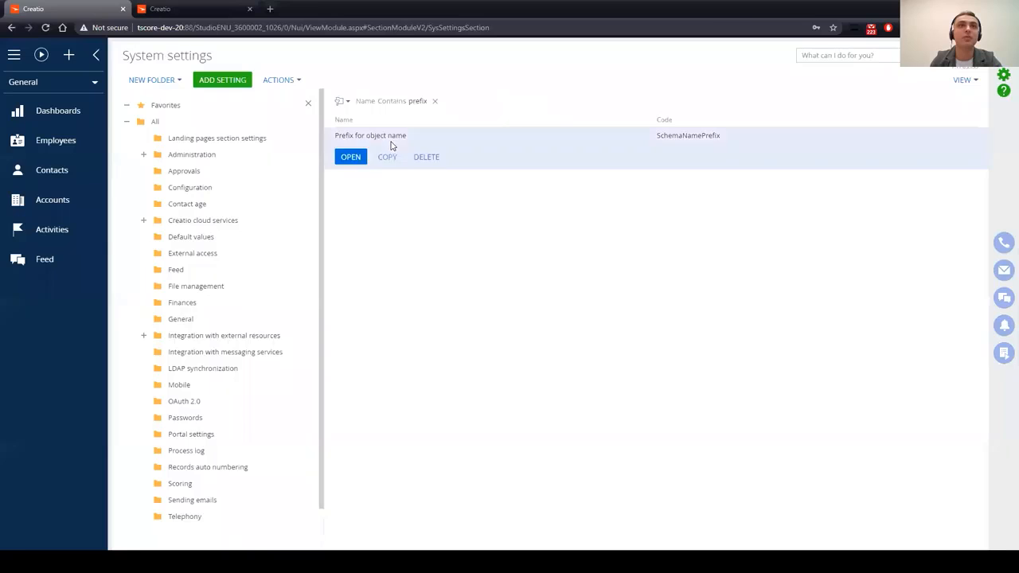
pyautogui.click(351, 157)
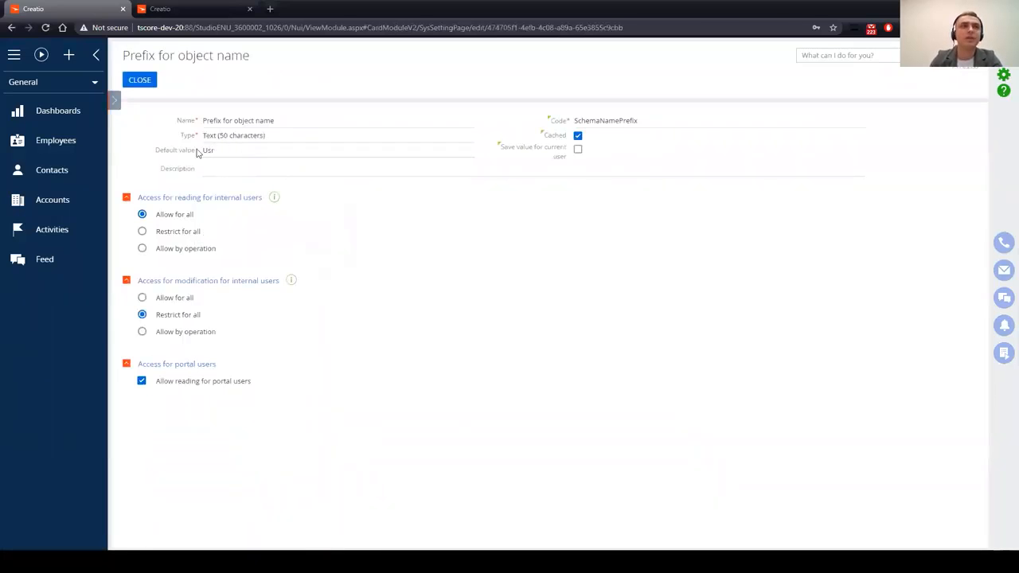
pyautogui.moveTo(221, 150); pyautogui.dragTo(199, 151)
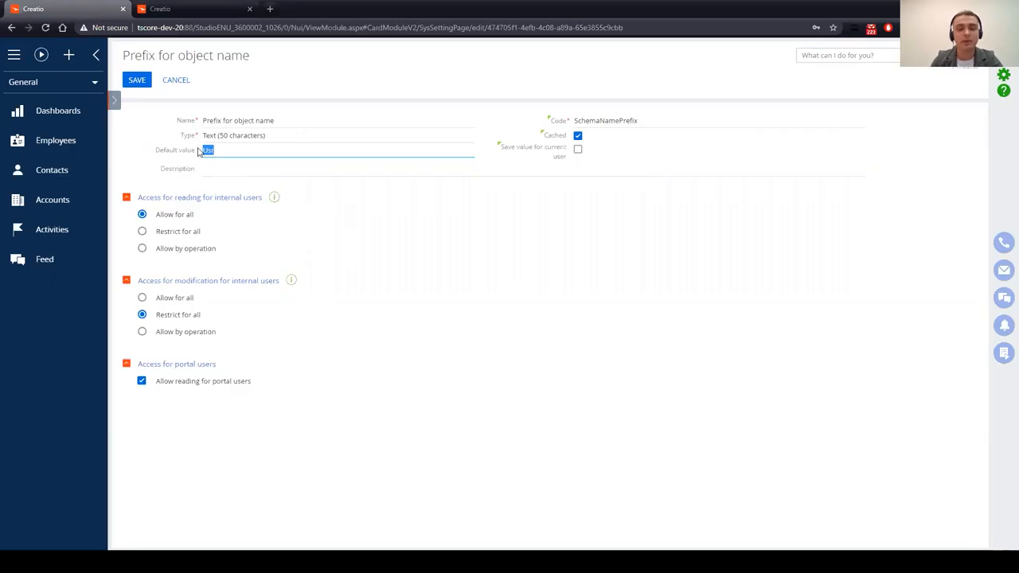
pyautogui.write('Acc')
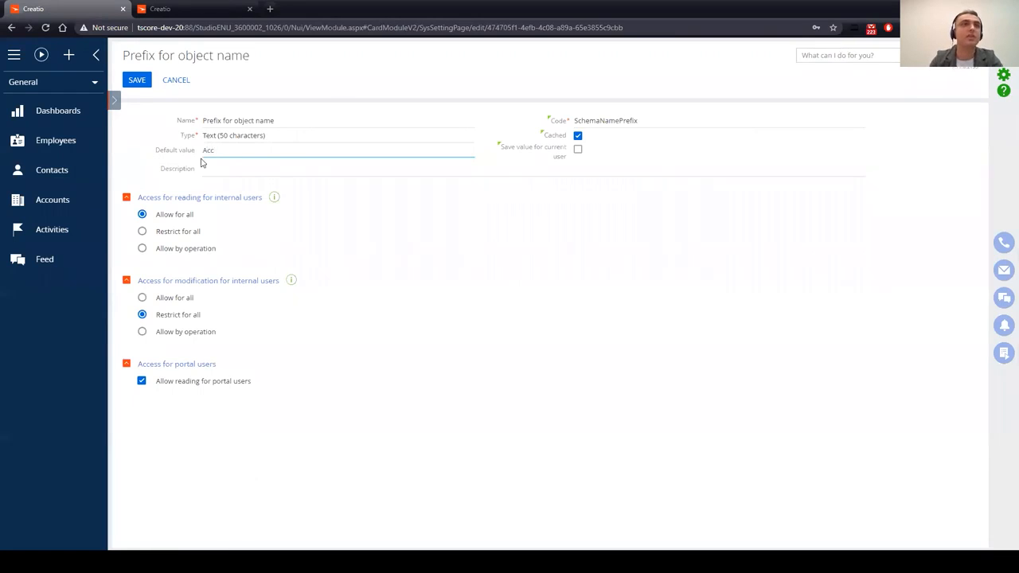
pyautogui.click(140, 83)
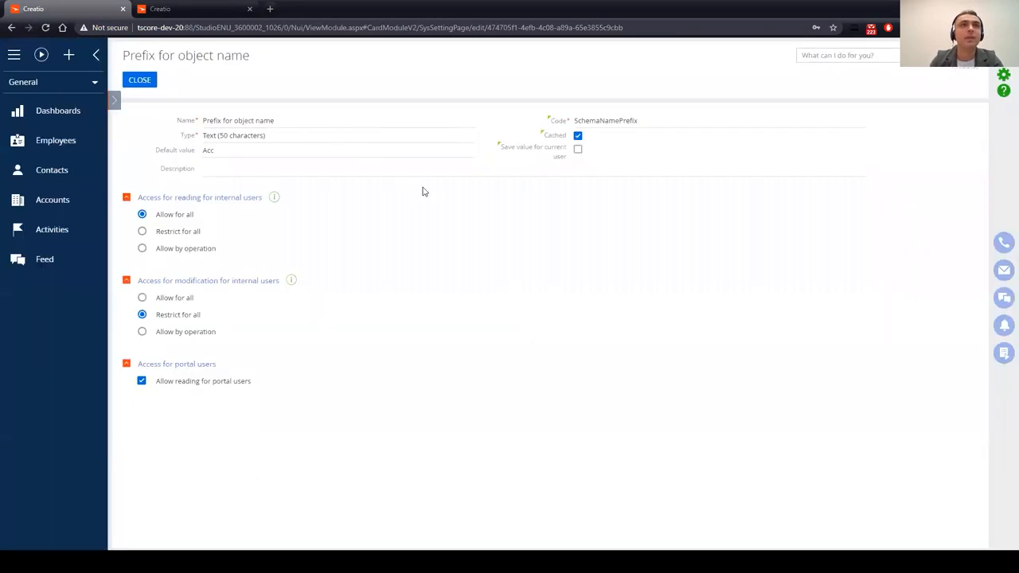
pyautogui.click(140, 79)
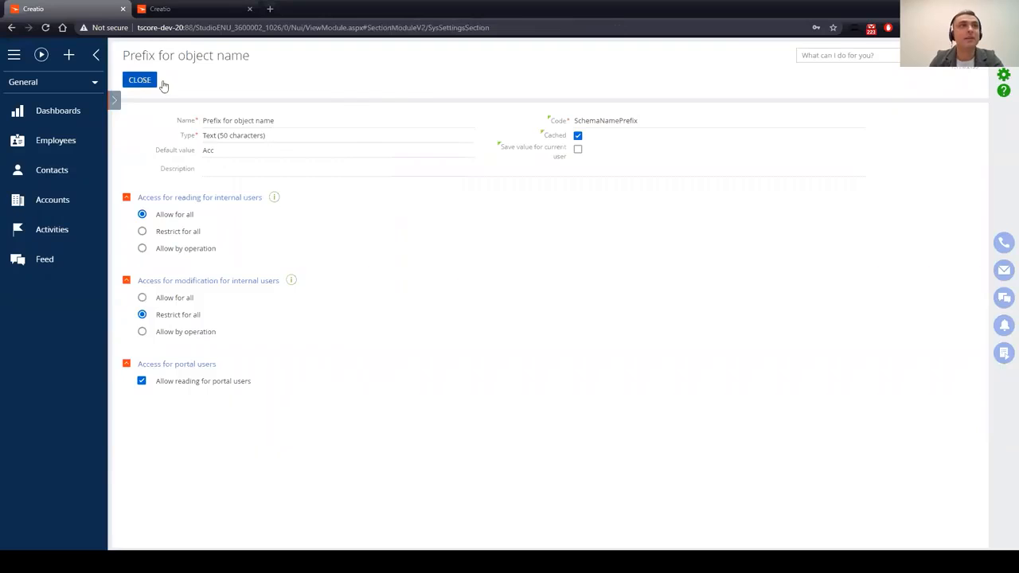
# Step: Filter settings by 'Cur' and set the Current package default value to AccelerateGlobal
pyautogui.click(418, 104)
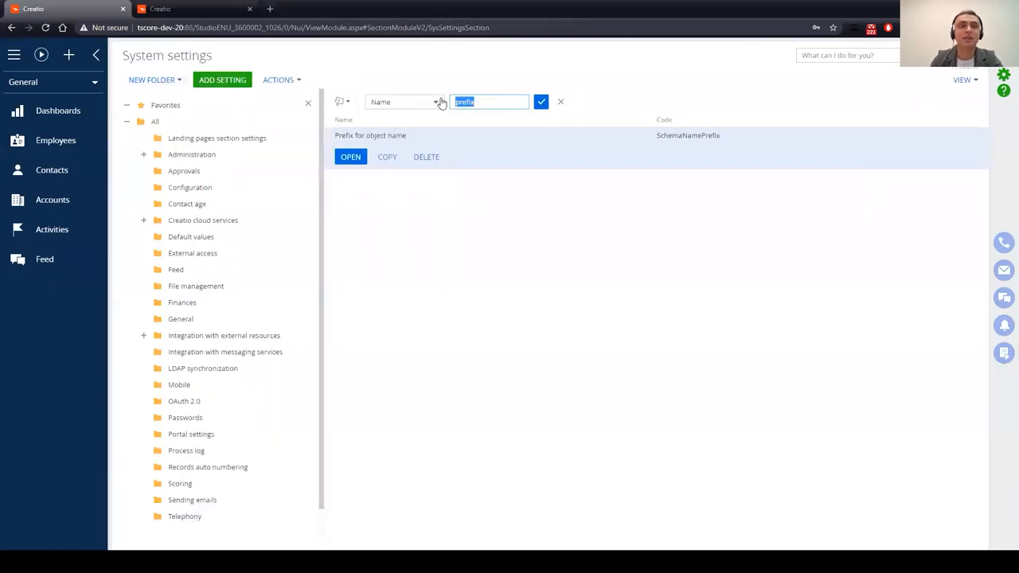
pyautogui.write('Curre')
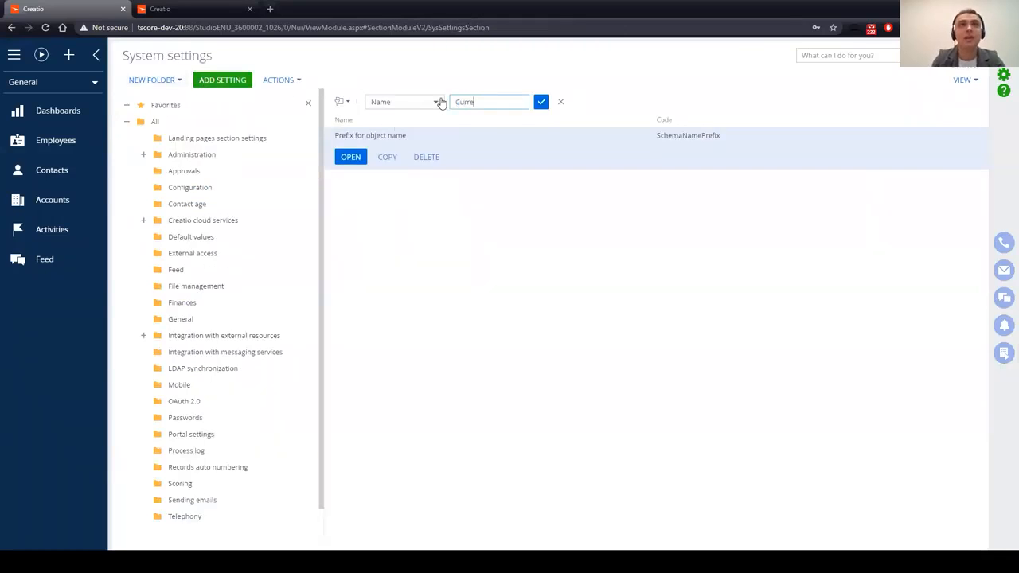
pyautogui.press('Return')
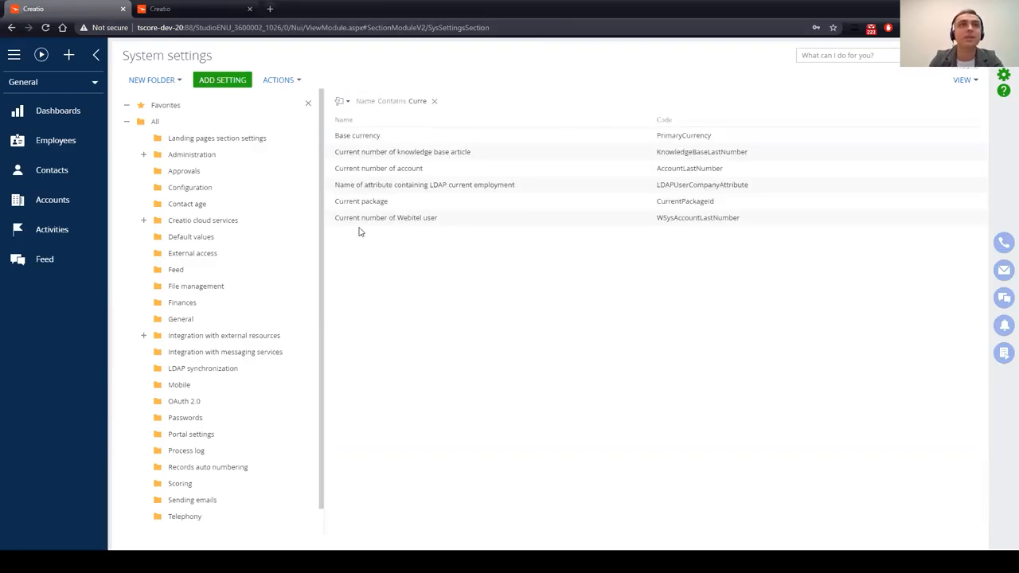
pyautogui.click(386, 200)
pyautogui.click(359, 222)
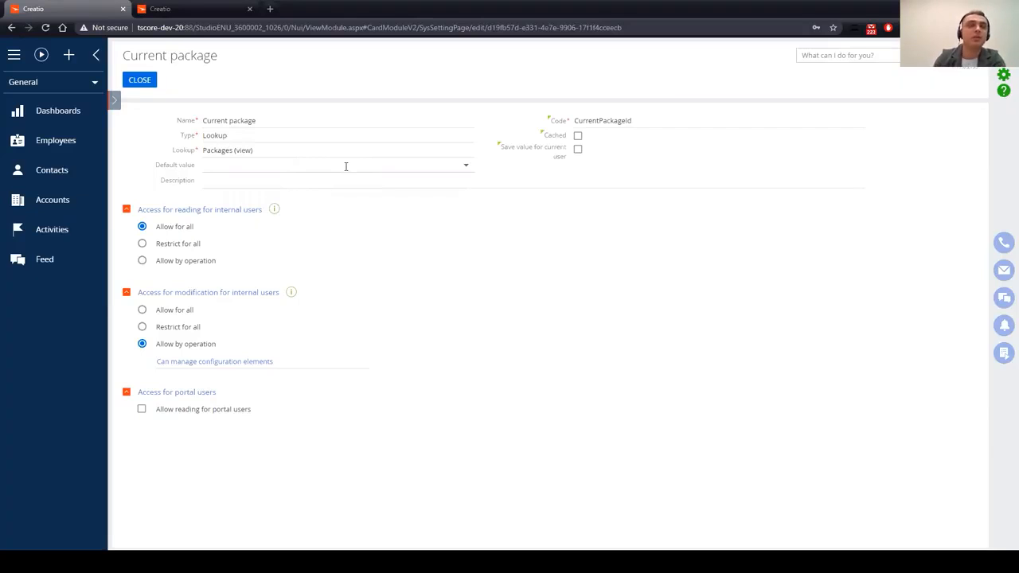
pyautogui.click(465, 169)
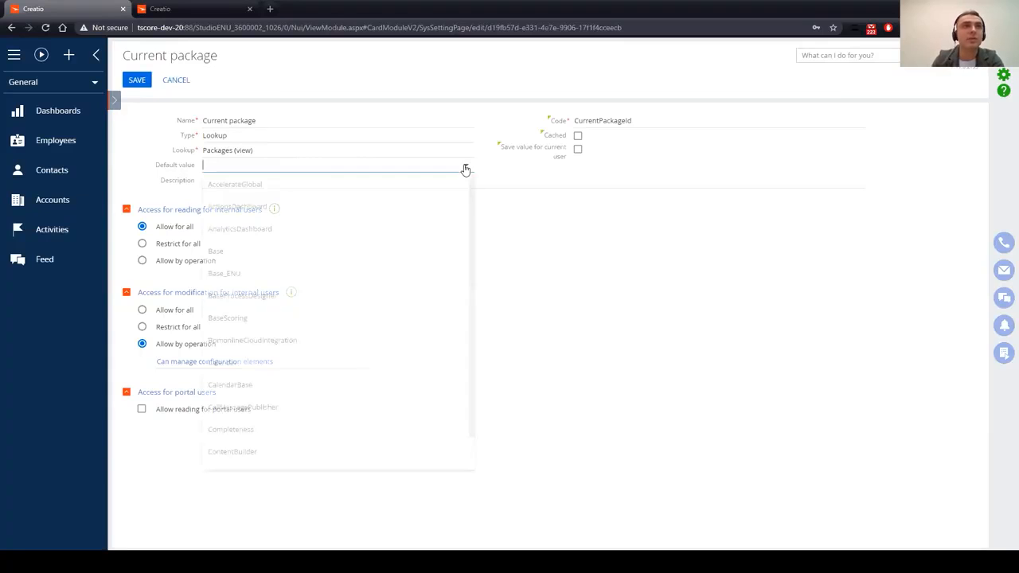
pyautogui.click(259, 187)
pyautogui.click(137, 80)
pyautogui.click(155, 84)
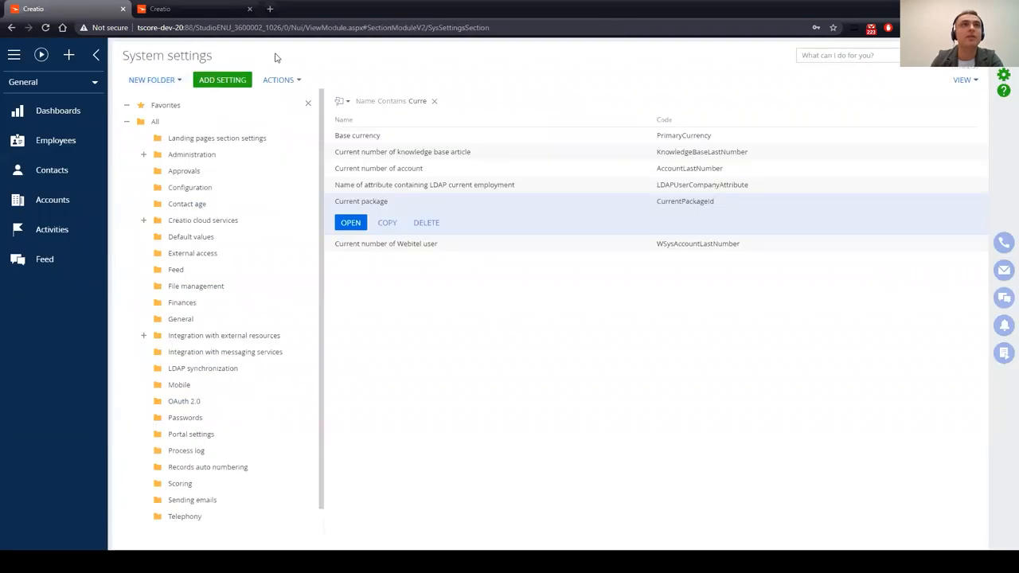
# Step: Glance at the Configuration tab, then open the System Designer from the settings tab
pyautogui.click(183, 9)
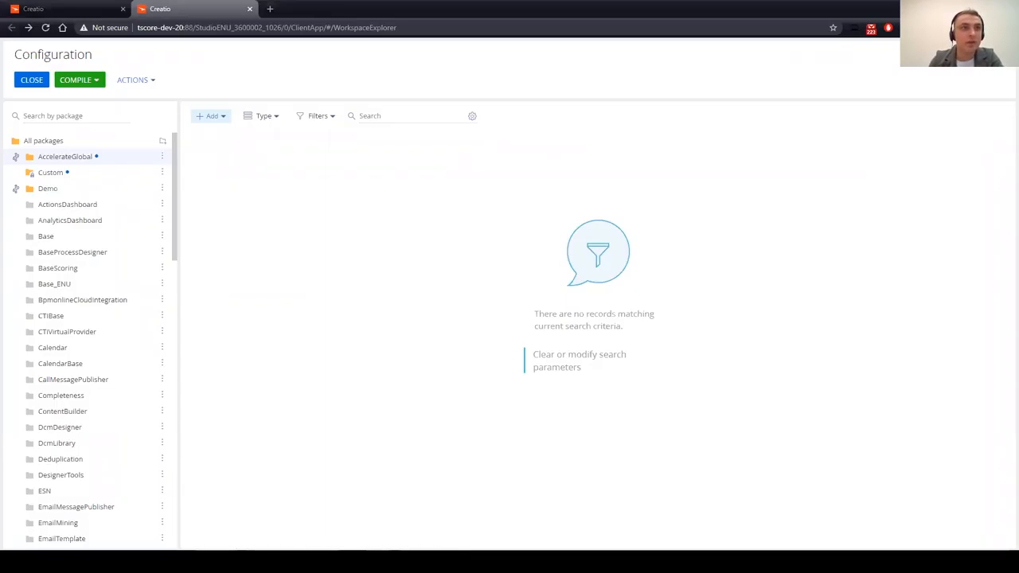
pyautogui.click(62, 10)
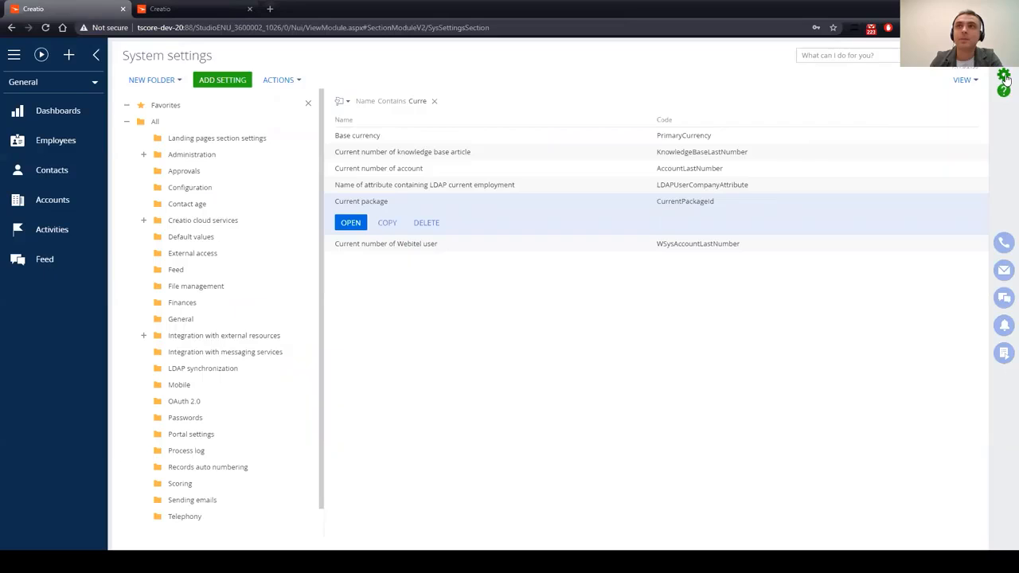
pyautogui.click(1005, 76)
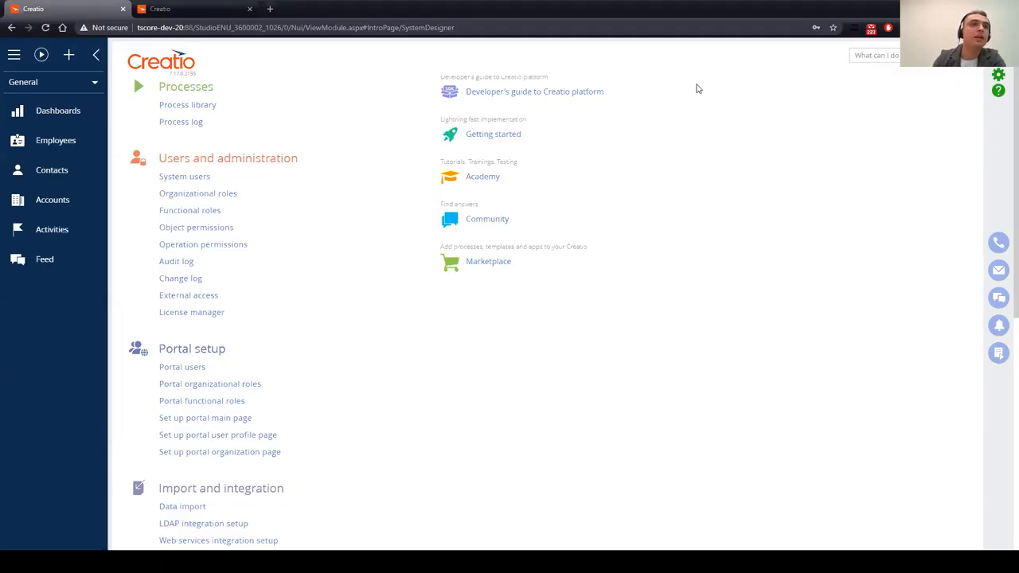
# Step: In System setup Lookups, filter names by 'countr' and open the Countries lookup
pyautogui.scroll(-5, 368, 291)
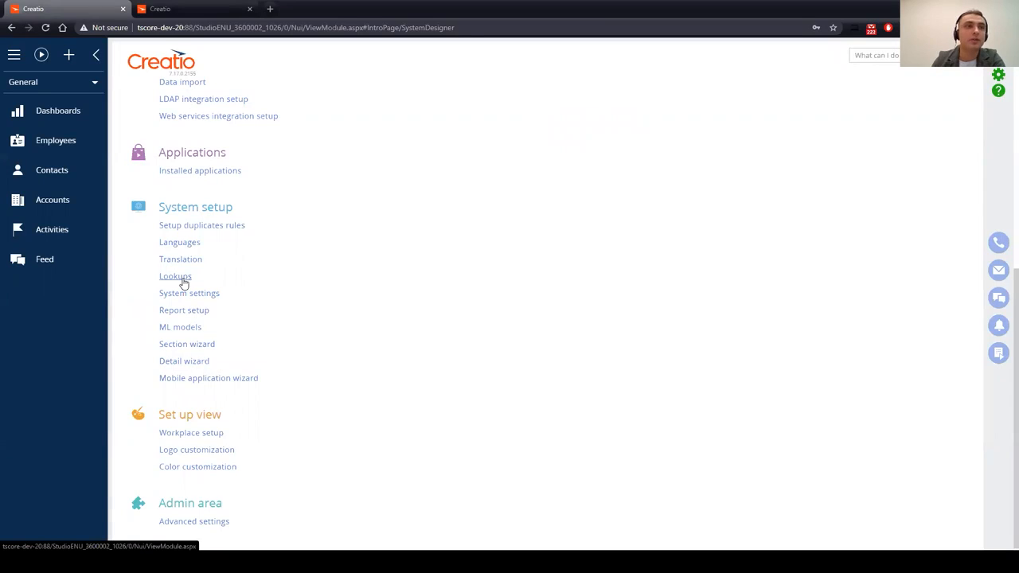
pyautogui.click(182, 282)
pyautogui.click(367, 102)
pyautogui.click(406, 118)
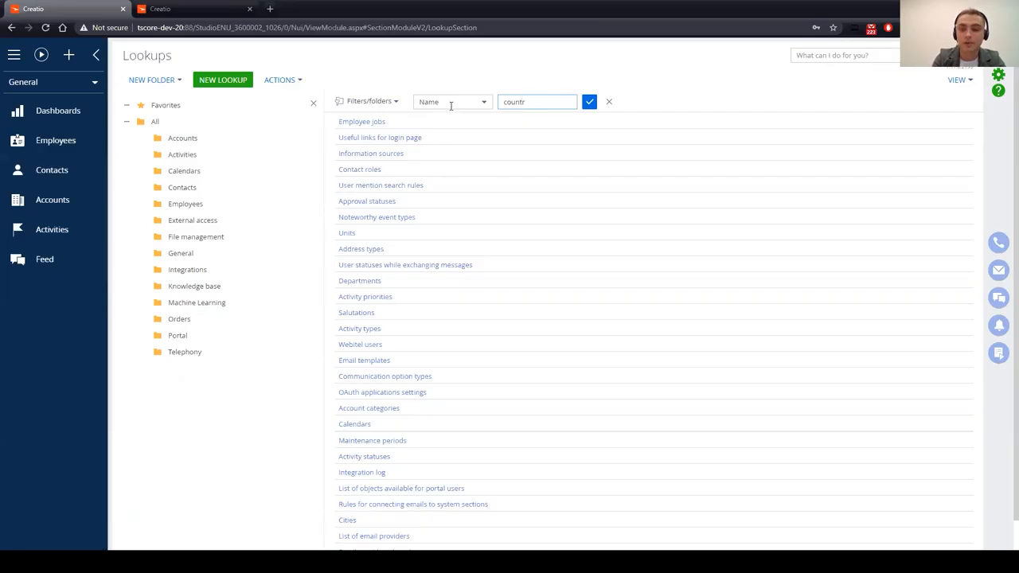
pyautogui.press('Return')
pyautogui.click(355, 122)
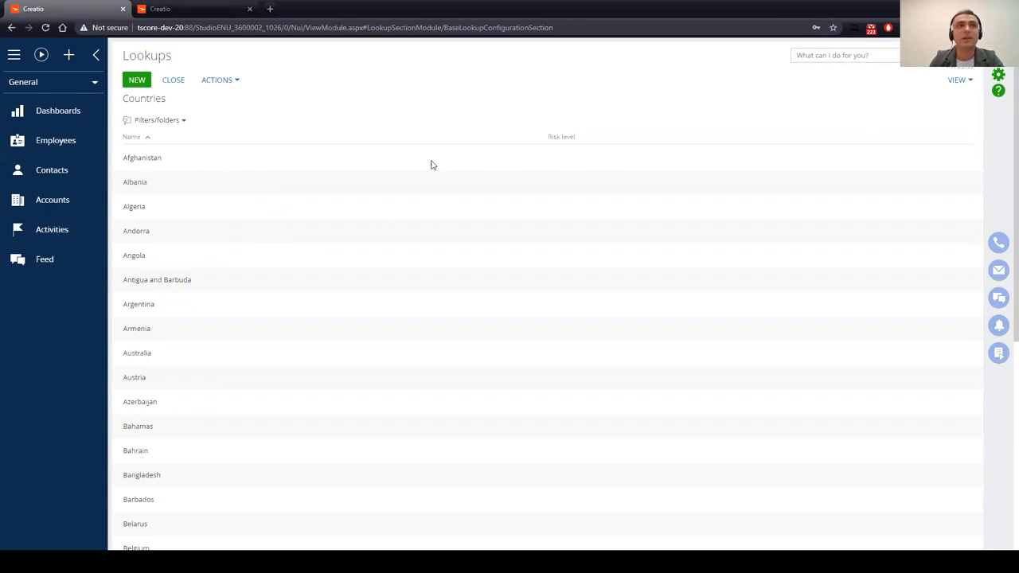
# Step: Set risk levels Afghanistan High, Albania Low and Algeria Medium, save, then return to Configuration
pyautogui.click(565, 156)
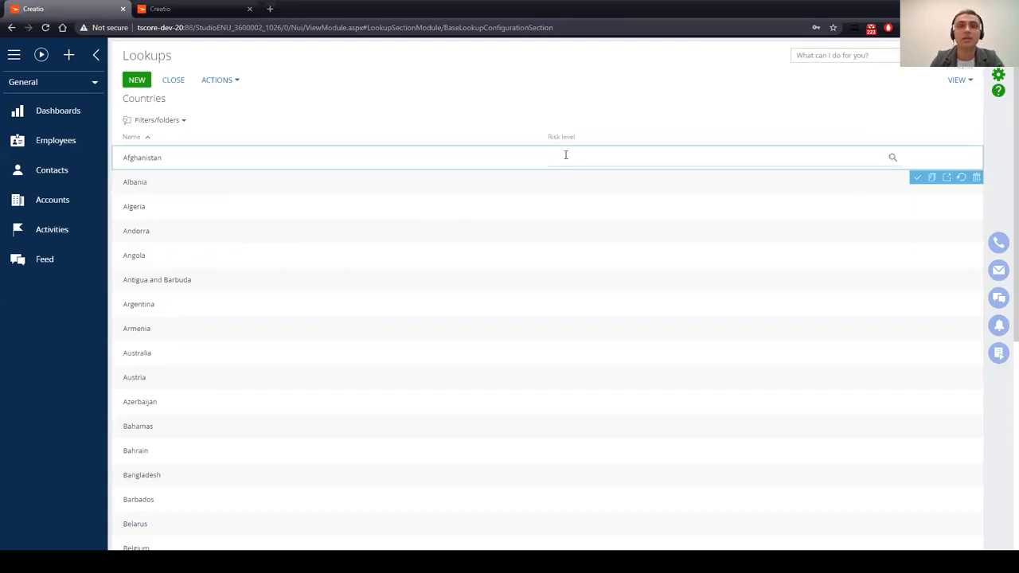
pyautogui.click(565, 154)
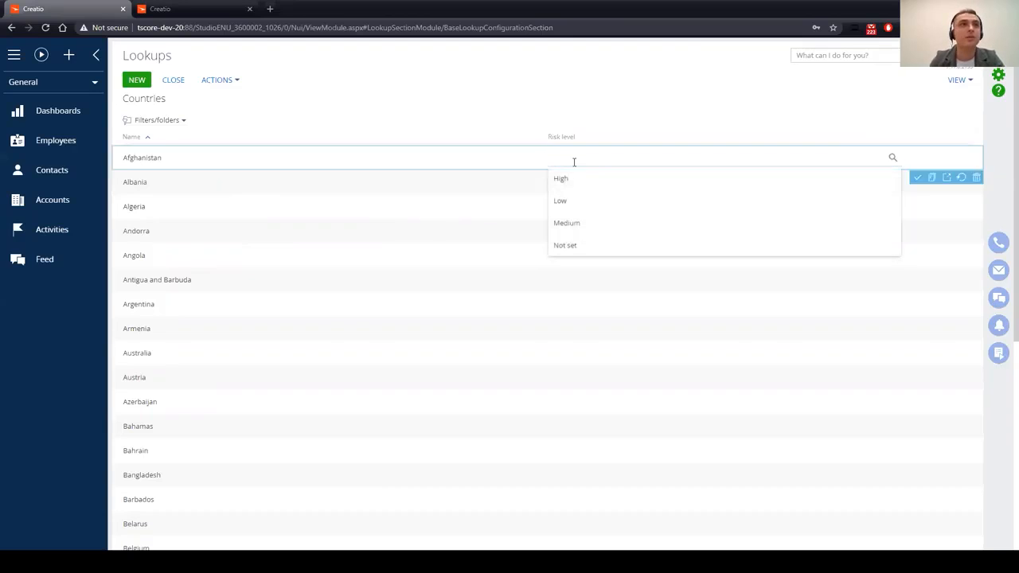
pyautogui.click(597, 181)
pyautogui.click(585, 182)
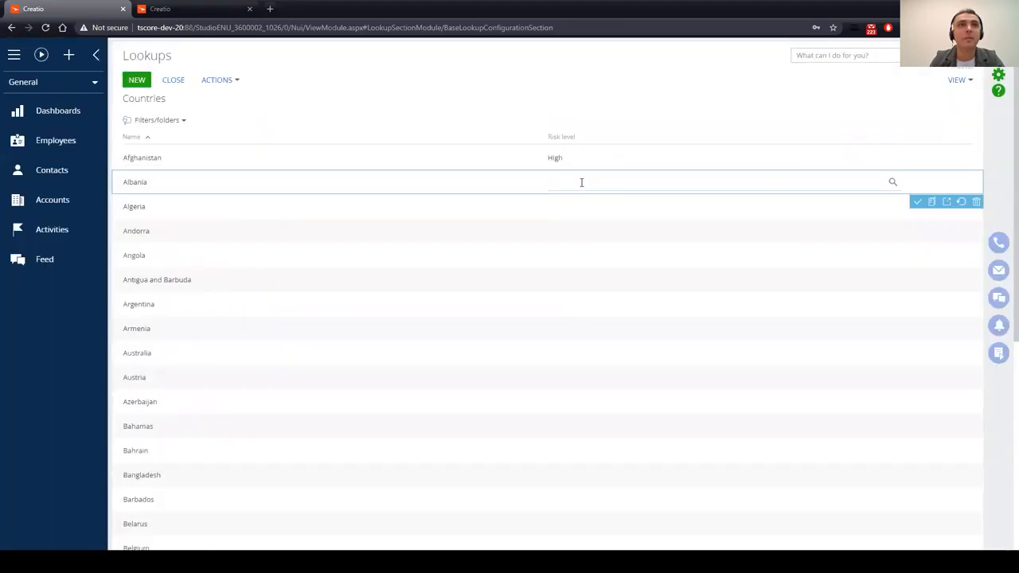
pyautogui.click(581, 182)
pyautogui.click(597, 235)
pyautogui.click(588, 207)
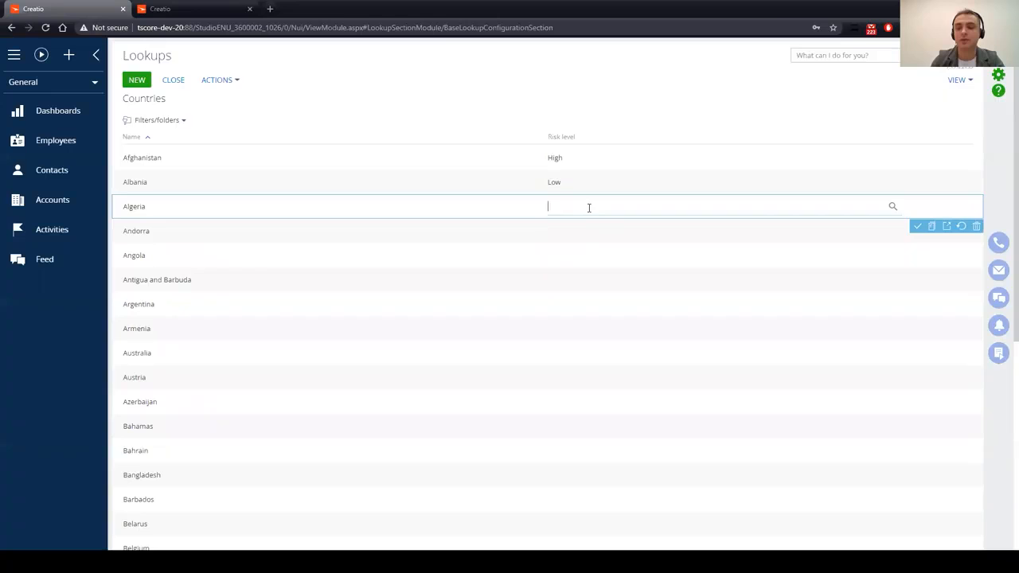
pyautogui.click(589, 208)
pyautogui.click(611, 272)
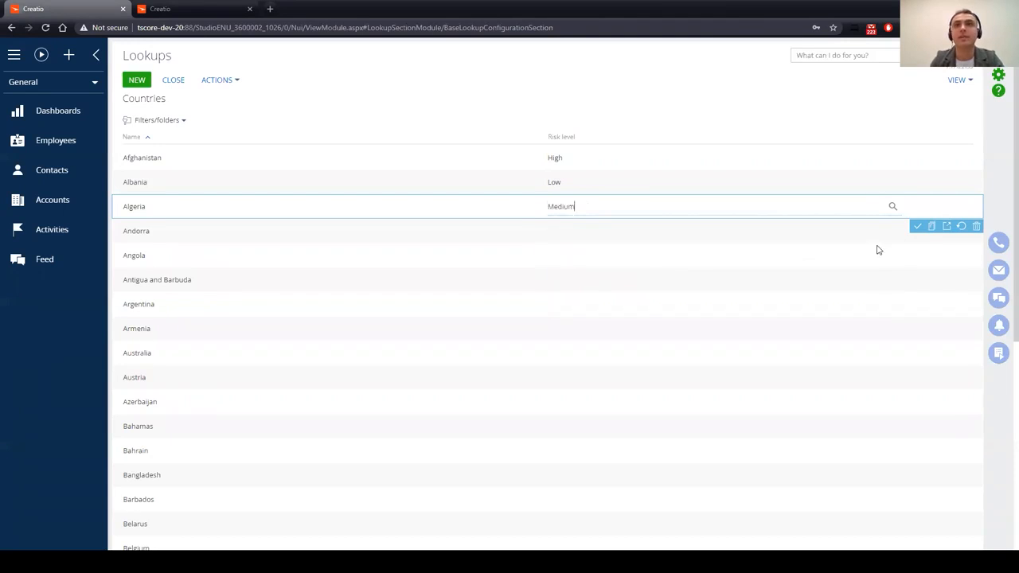
pyautogui.click(917, 228)
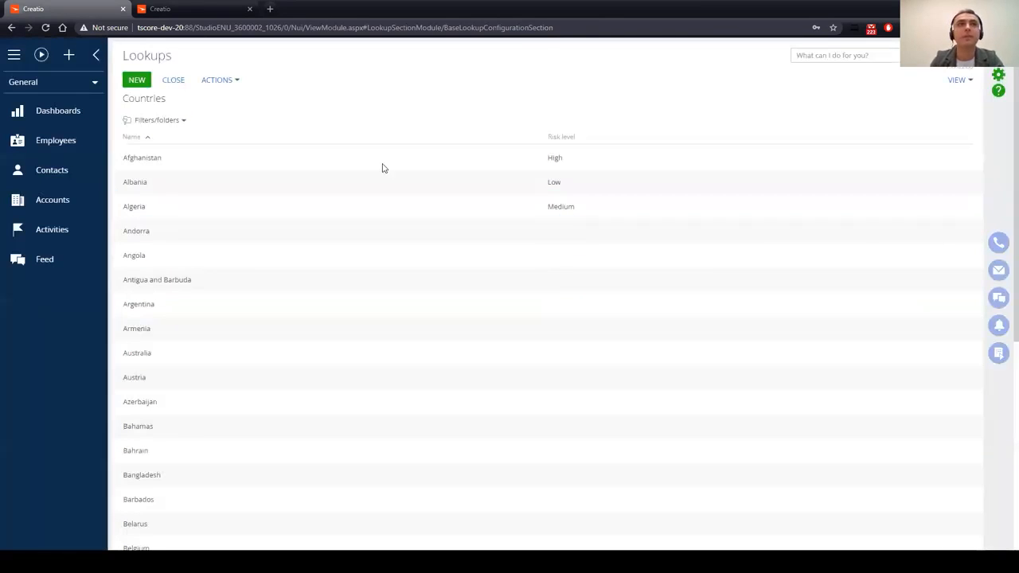
pyautogui.click(209, 5)
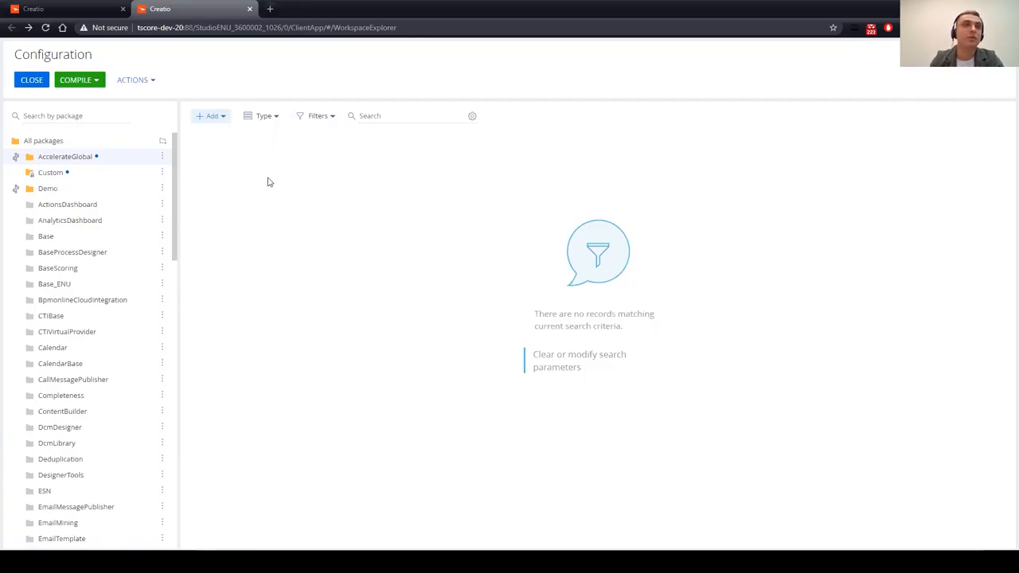
# Step: Add a package Data item on the Country object and name it Country_RiskLevelValues
pyautogui.click(224, 120)
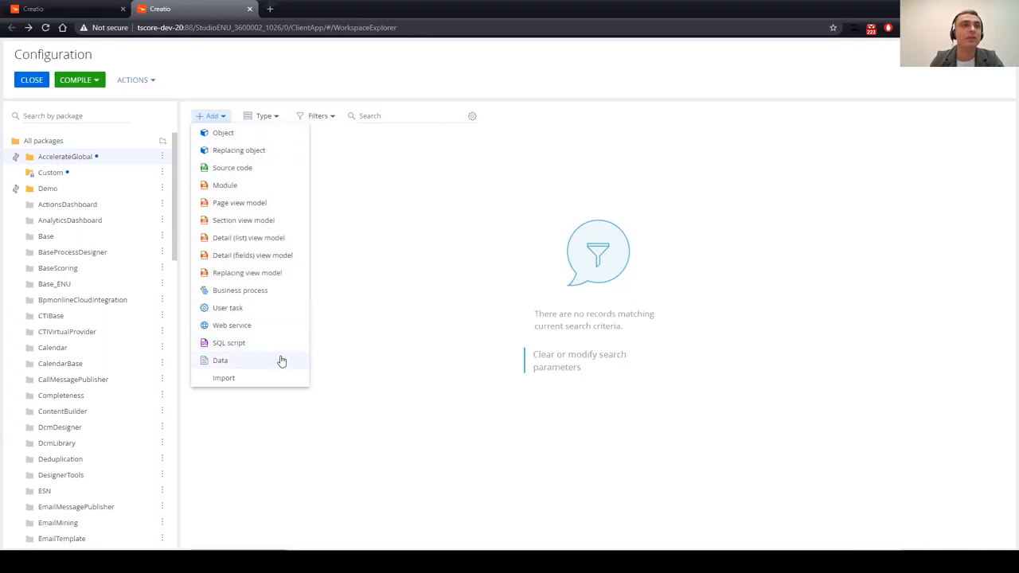
pyautogui.click(249, 368)
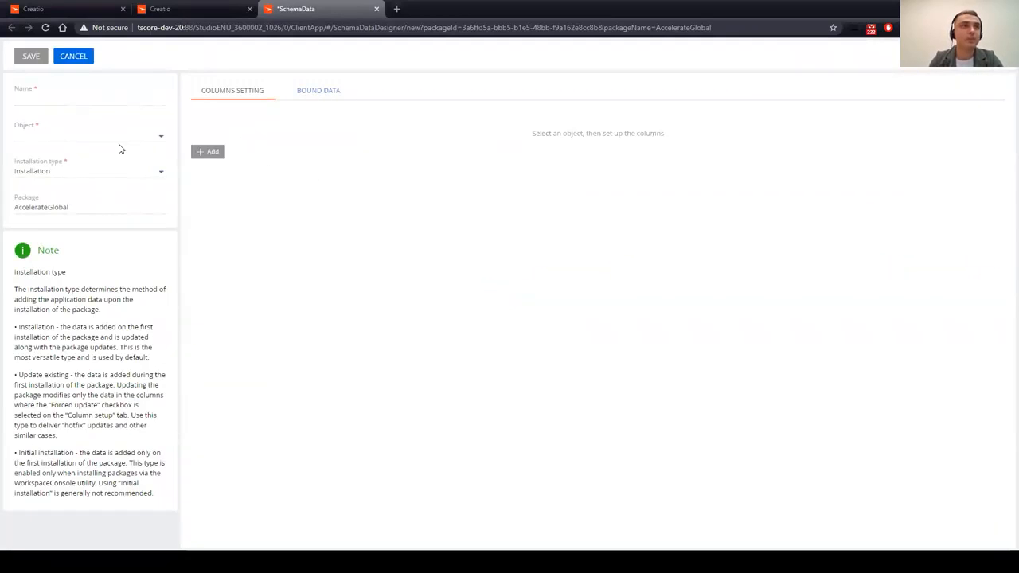
pyautogui.click(108, 137)
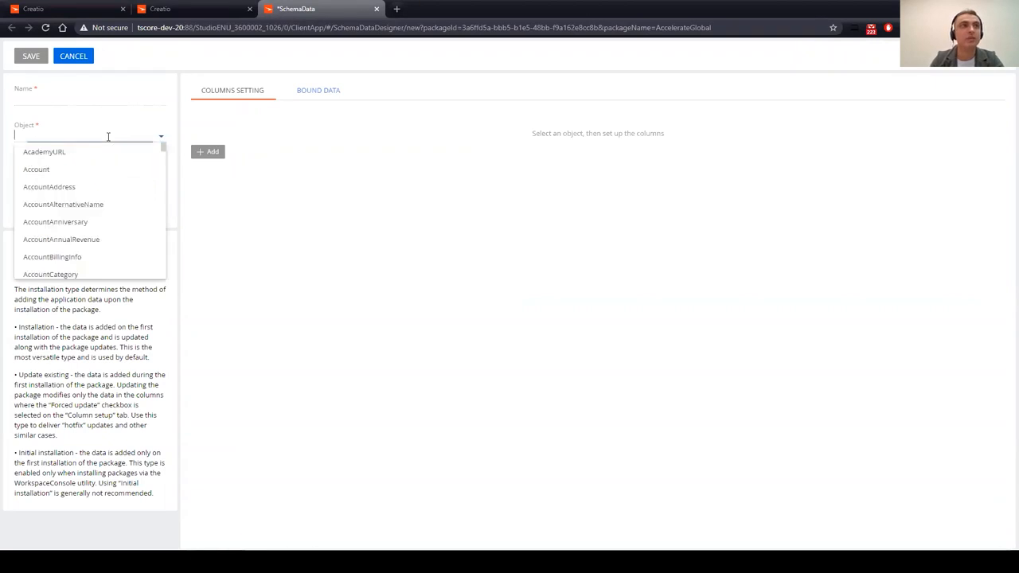
pyautogui.write('Countr')
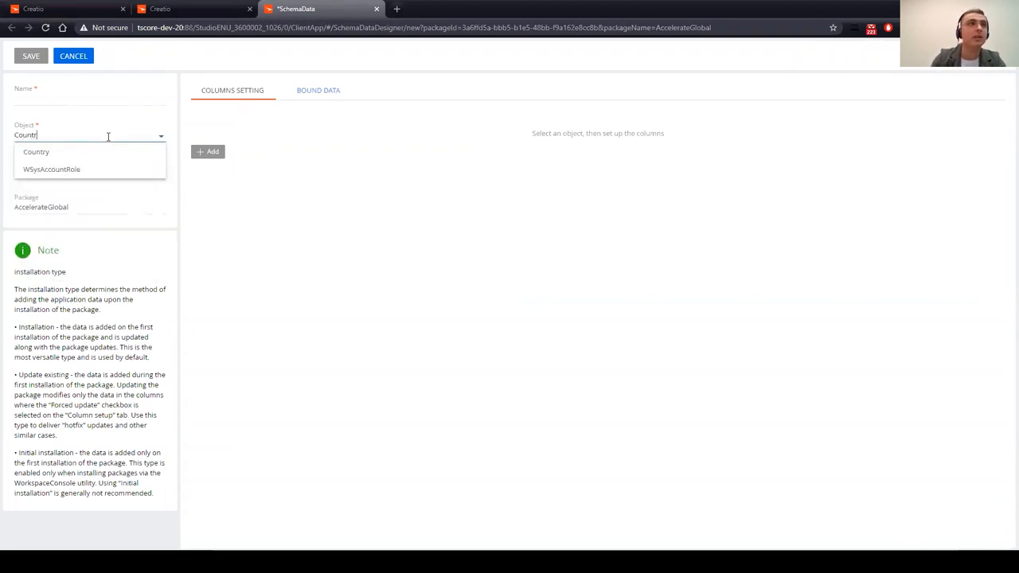
pyautogui.click(112, 152)
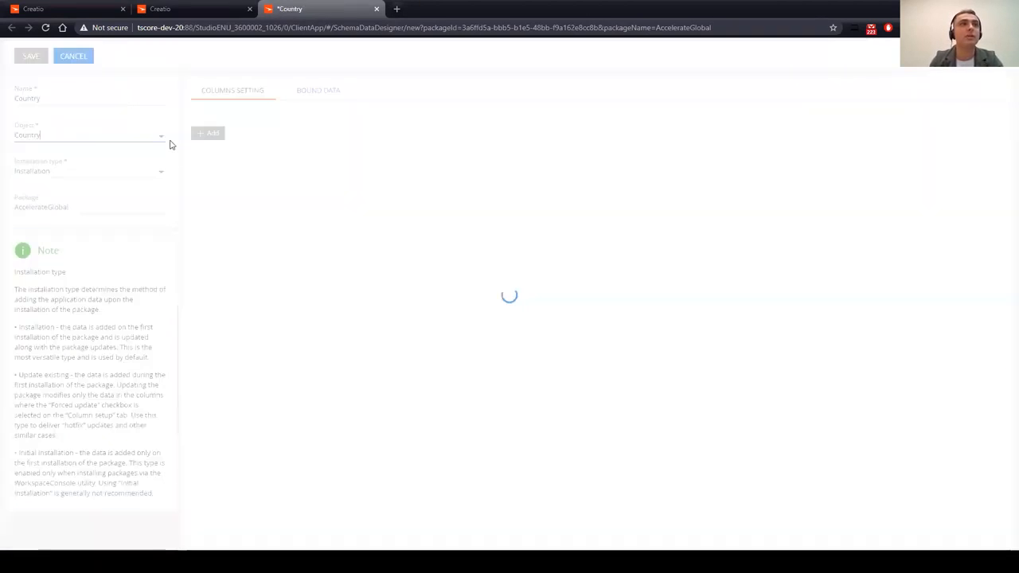
pyautogui.click(68, 97)
pyautogui.write('_')
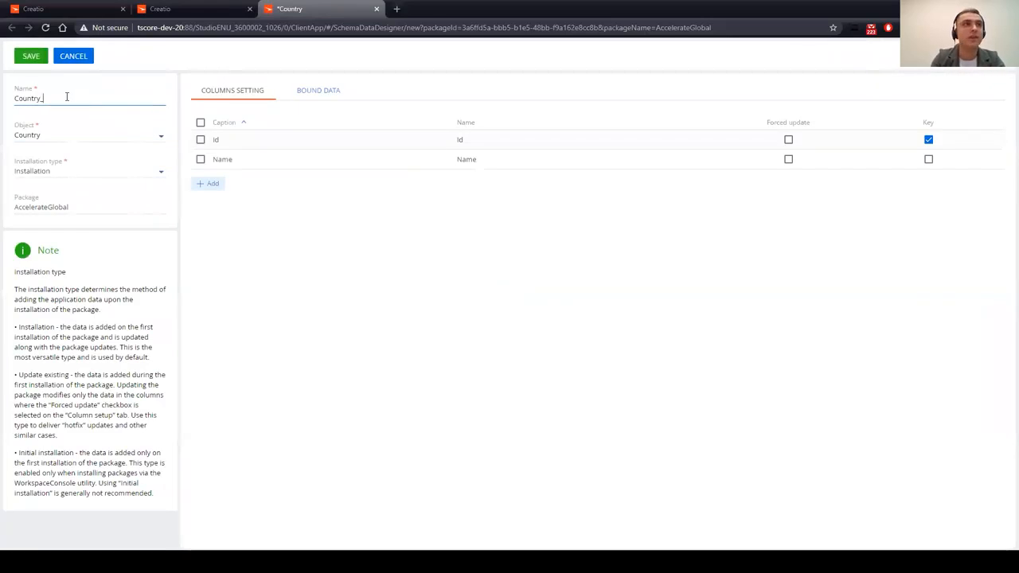
pyautogui.write('RiskLevelV')
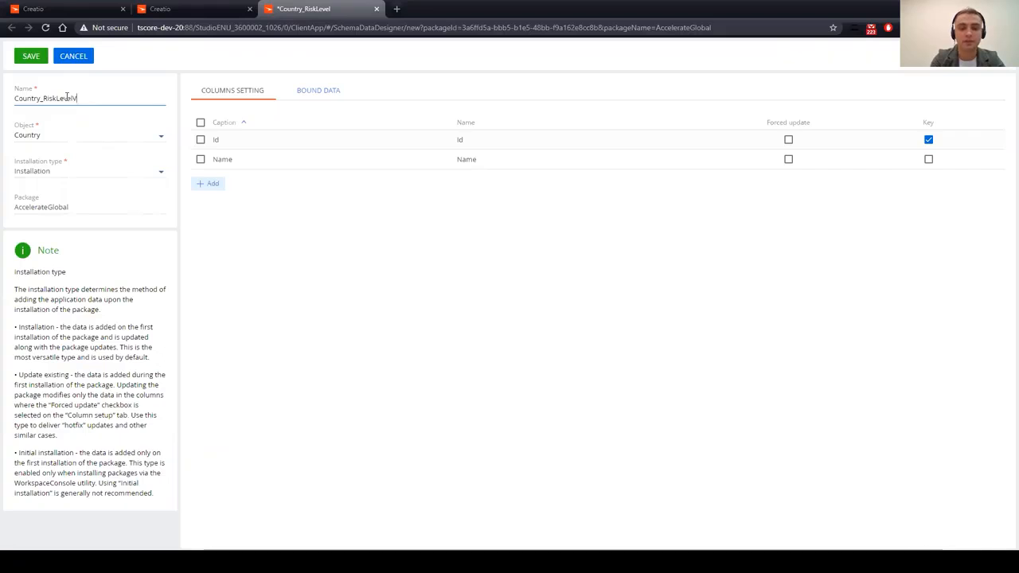
pyautogui.write('alues')
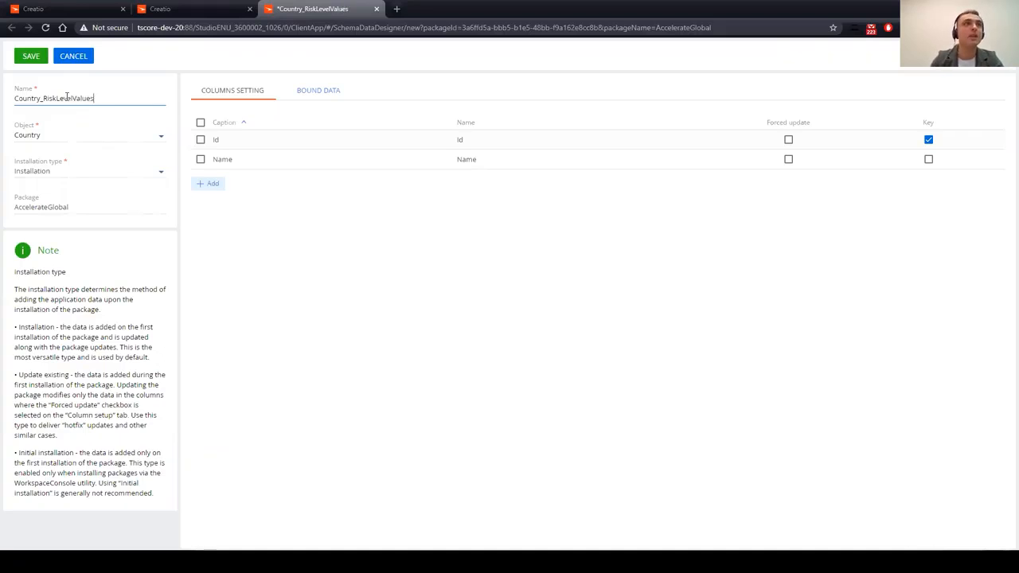
pyautogui.click(291, 226)
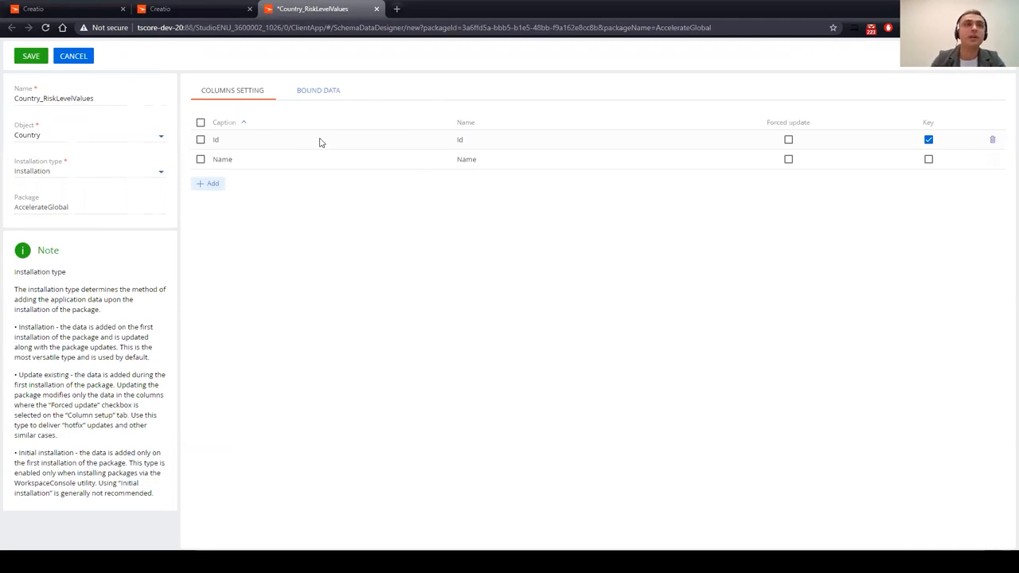
# Step: Add the Risk level column to the Country_RiskLevelValues data item's columns
pyautogui.click(214, 184)
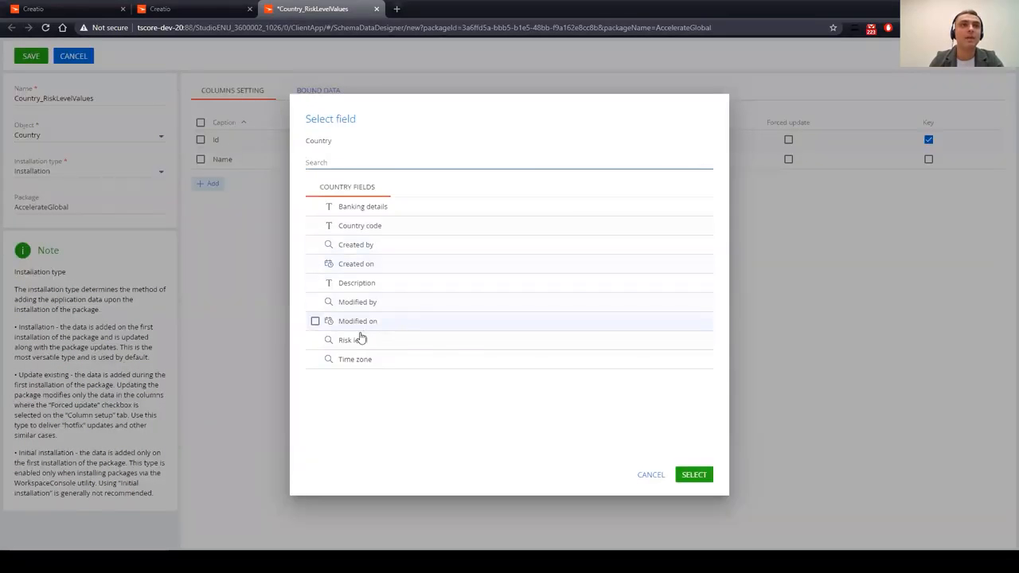
pyautogui.click(315, 340)
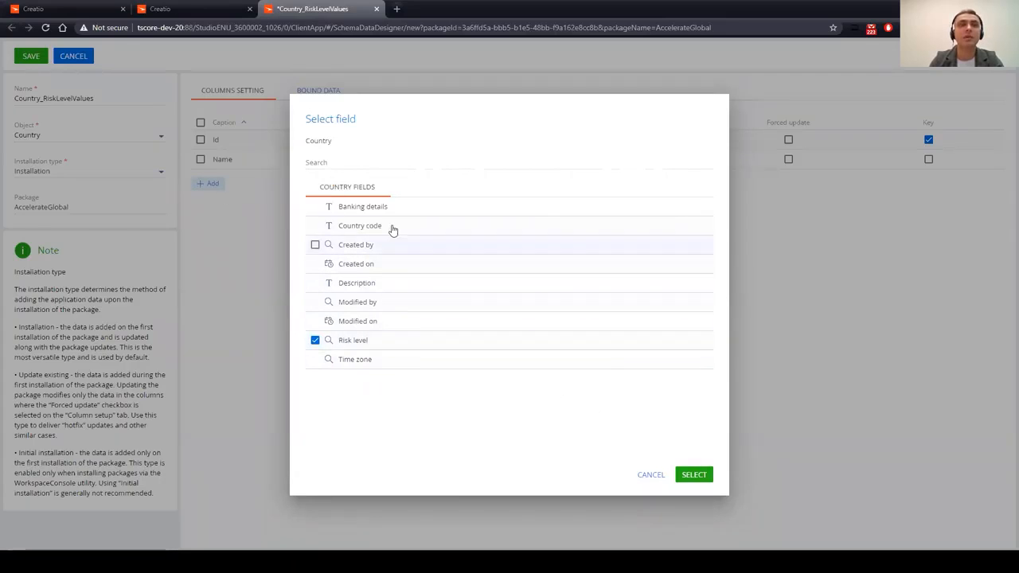
pyautogui.click(705, 475)
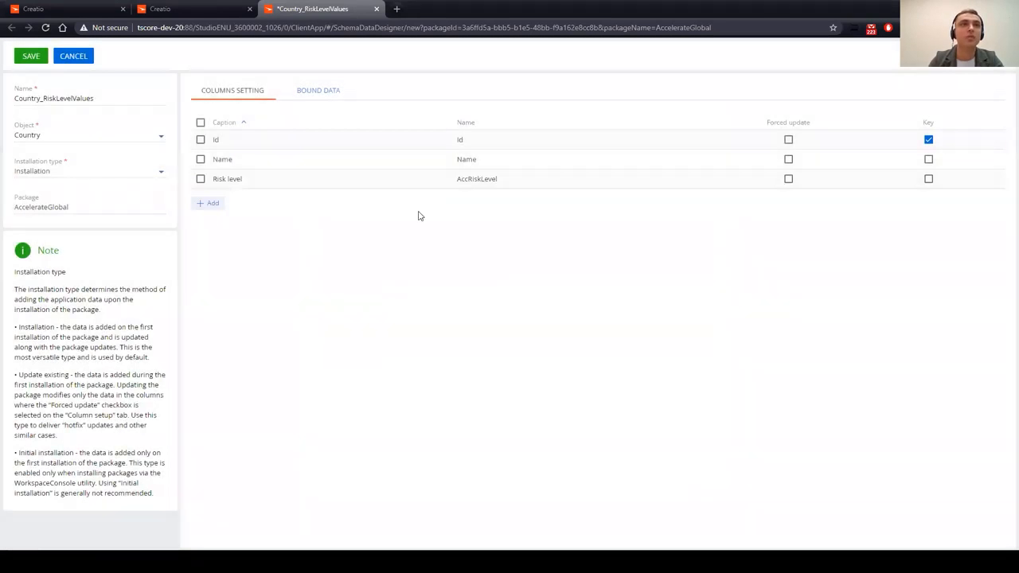
pyautogui.click(317, 92)
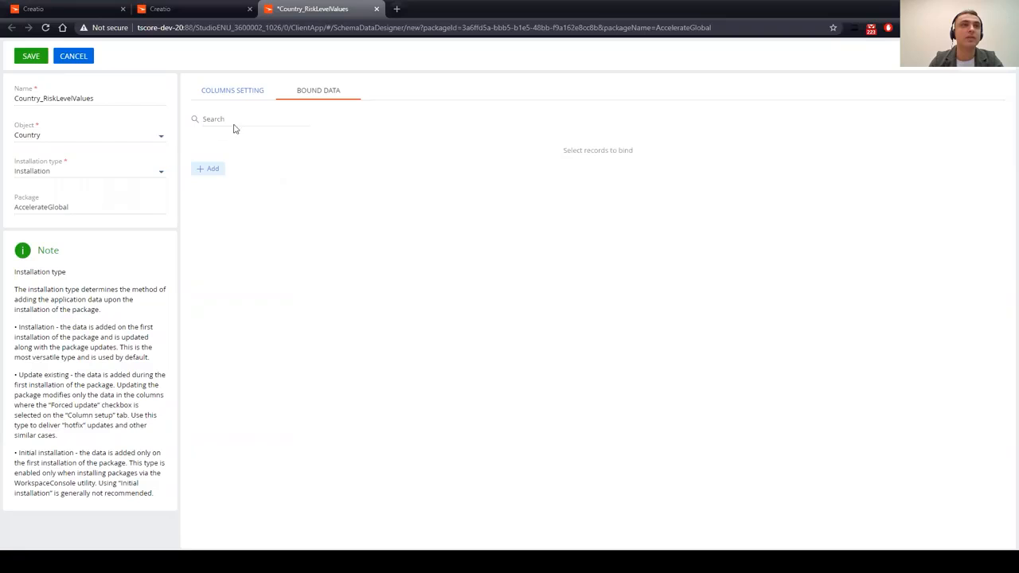
# Step: Bind the Afghanistan, Albania and Algeria country records as data and save the item
pyautogui.click(210, 169)
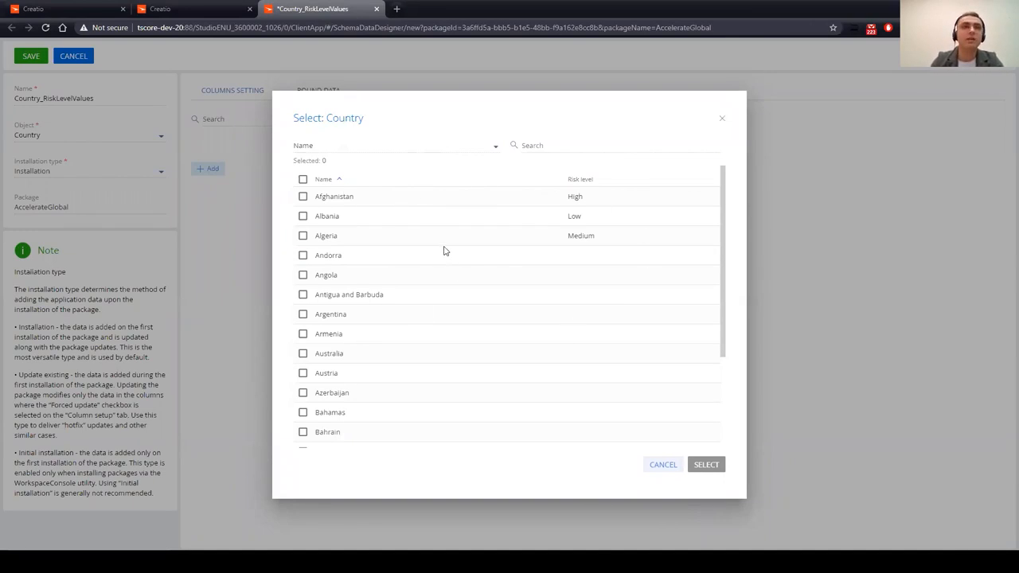
pyautogui.click(302, 179)
pyautogui.click(302, 179)
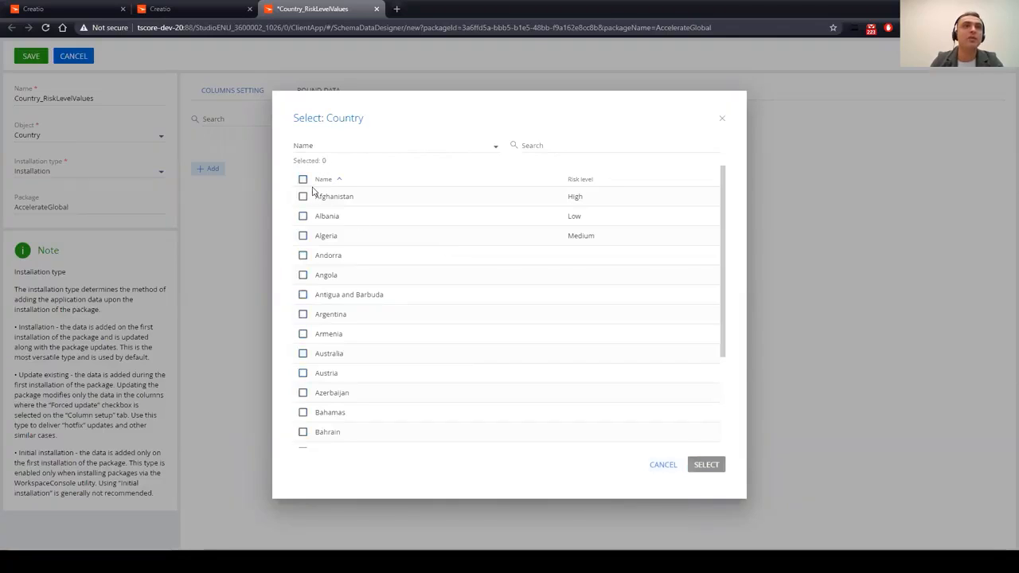
pyautogui.click(302, 195)
pyautogui.click(302, 255)
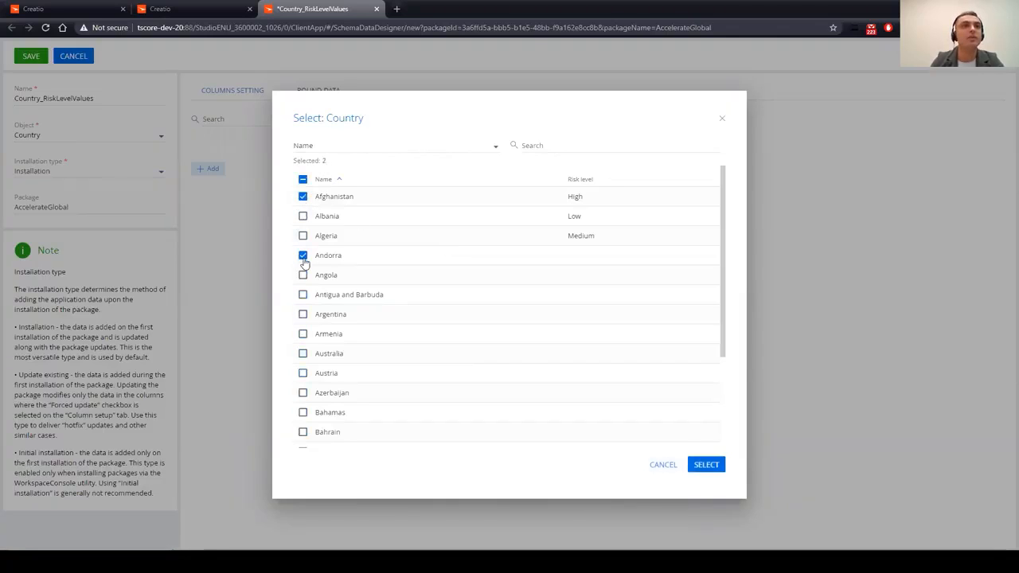
pyautogui.keyDown('shift'); pyautogui.click(302, 354); pyautogui.keyUp('shift')
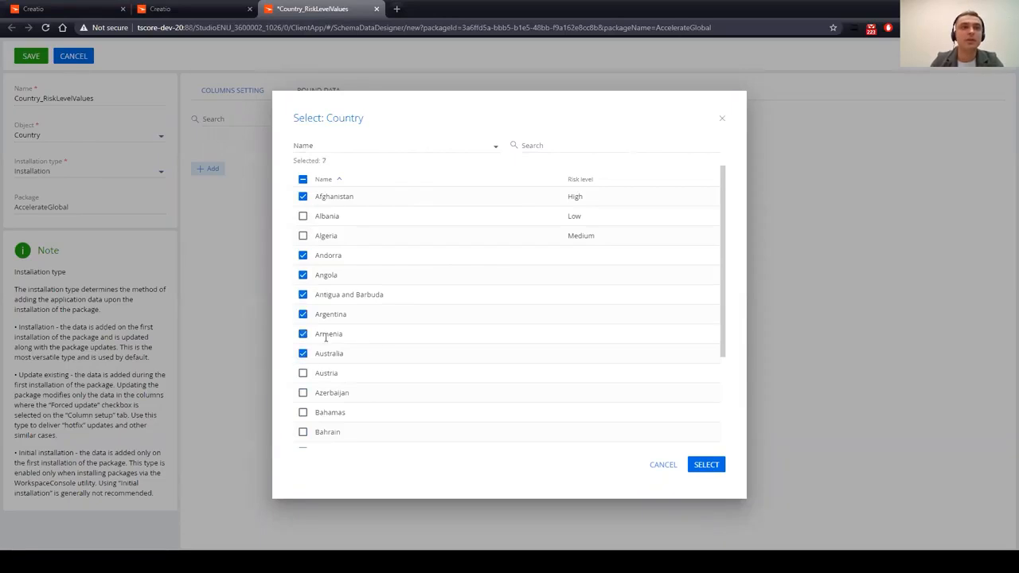
pyautogui.click(303, 179)
pyautogui.click(302, 179)
pyautogui.click(302, 195)
pyautogui.click(302, 216)
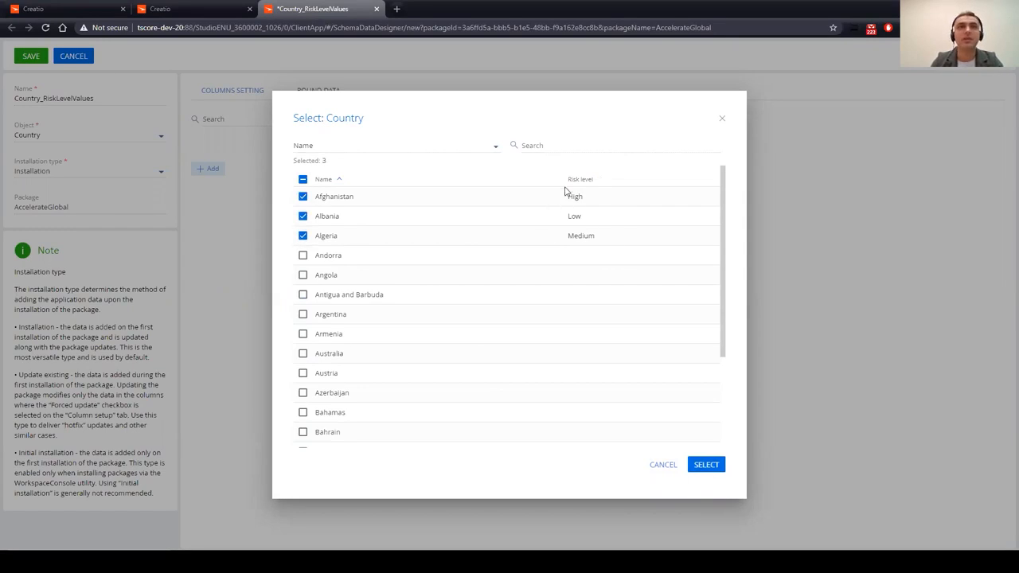
pyautogui.click(707, 465)
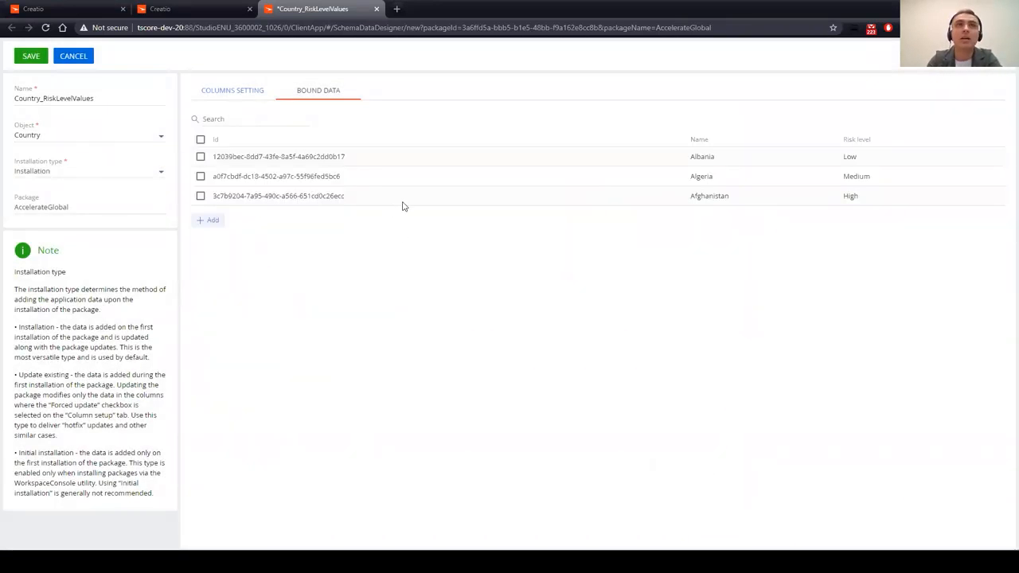
pyautogui.click(33, 59)
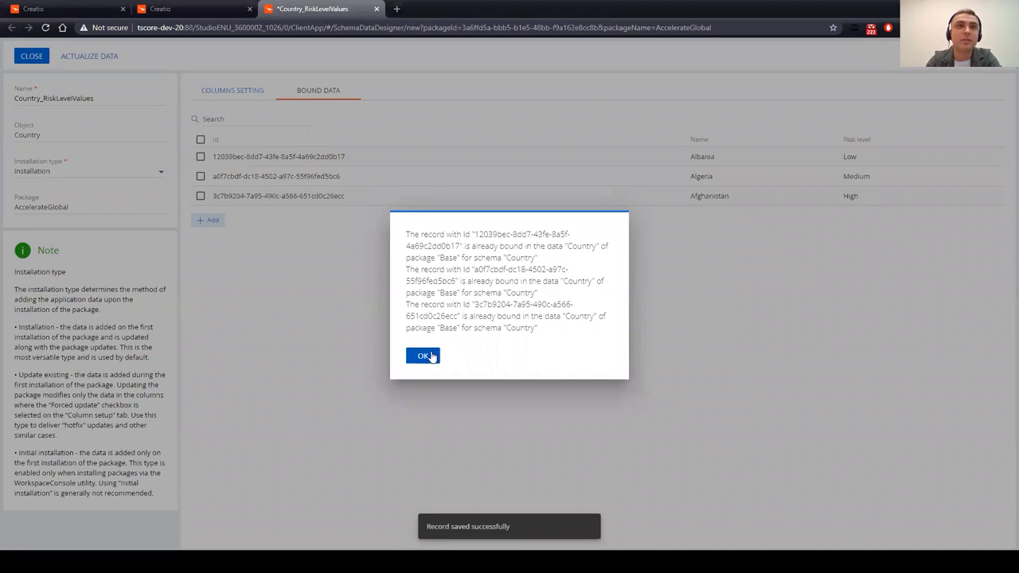
# Step: Dismiss the already-bound records notice and go back to the Countries lookup
pyautogui.click(429, 355)
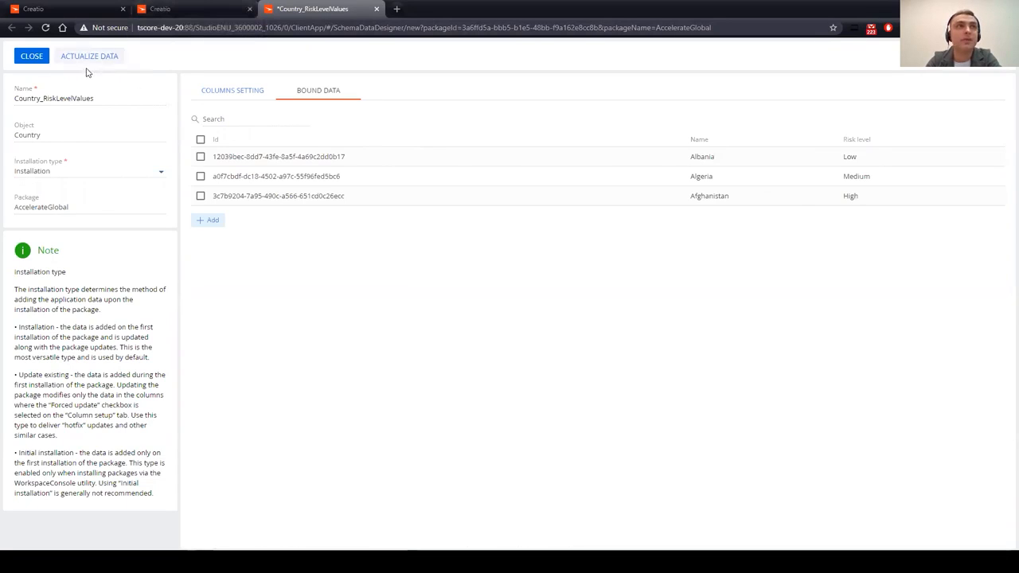
pyautogui.click(194, 9)
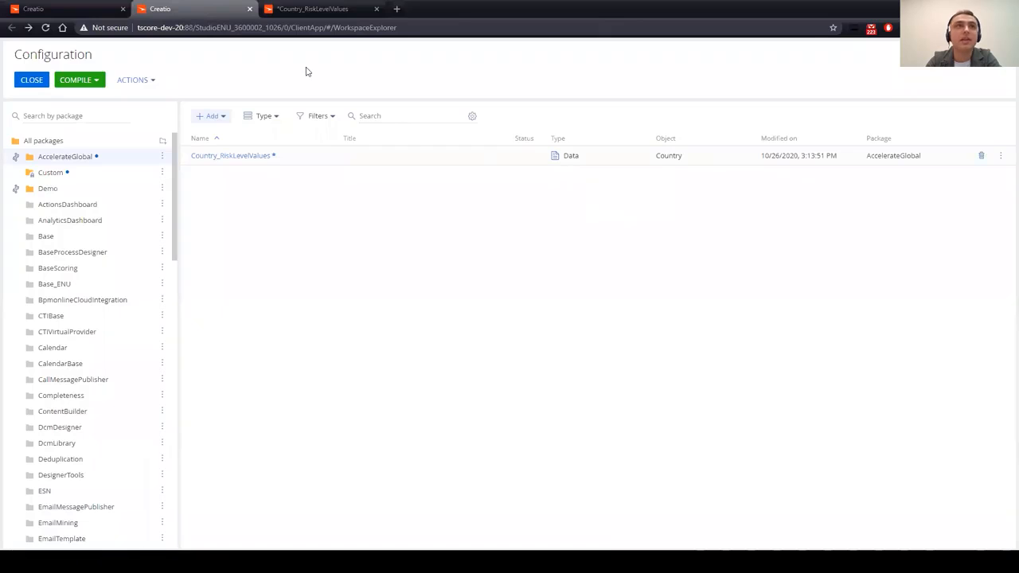
pyautogui.hotkey('ctrl', '1')
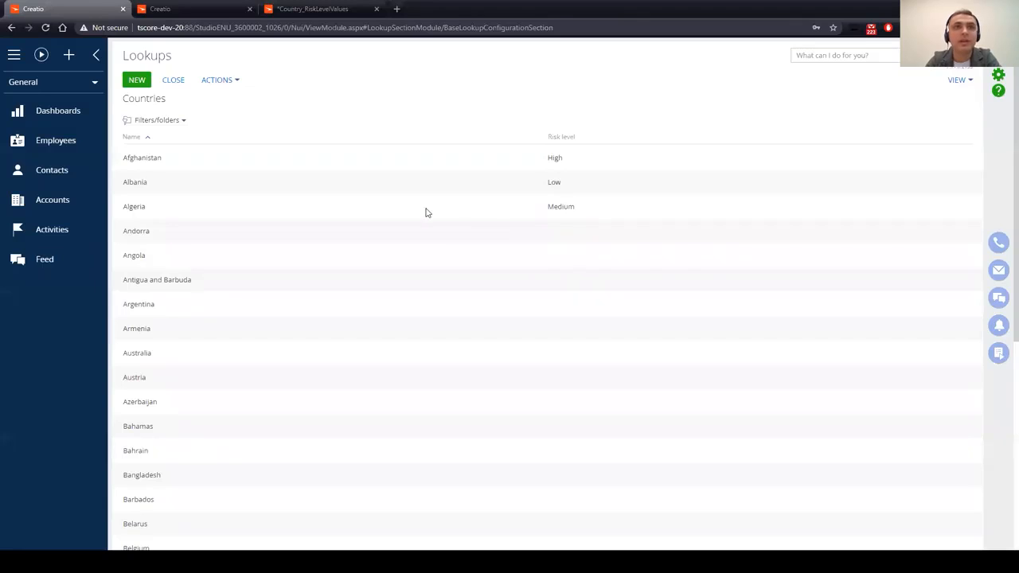
# Step: Change Albania's risk level from Low to Medium in the Countries lookup and save the row
pyautogui.click(566, 188)
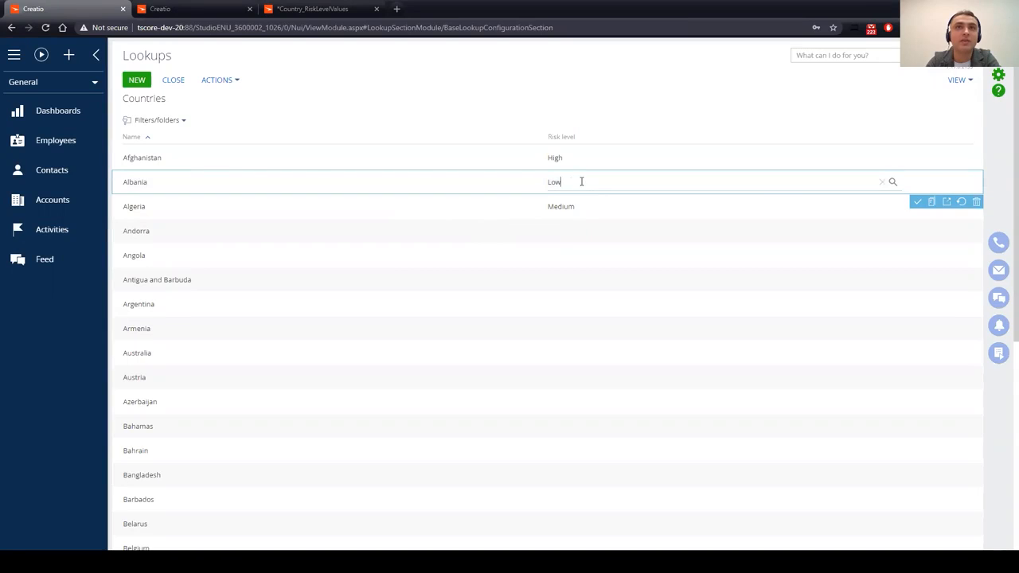
pyautogui.press('BackSpace')
pyautogui.press('BackSpace')
pyautogui.press('BackSpace')
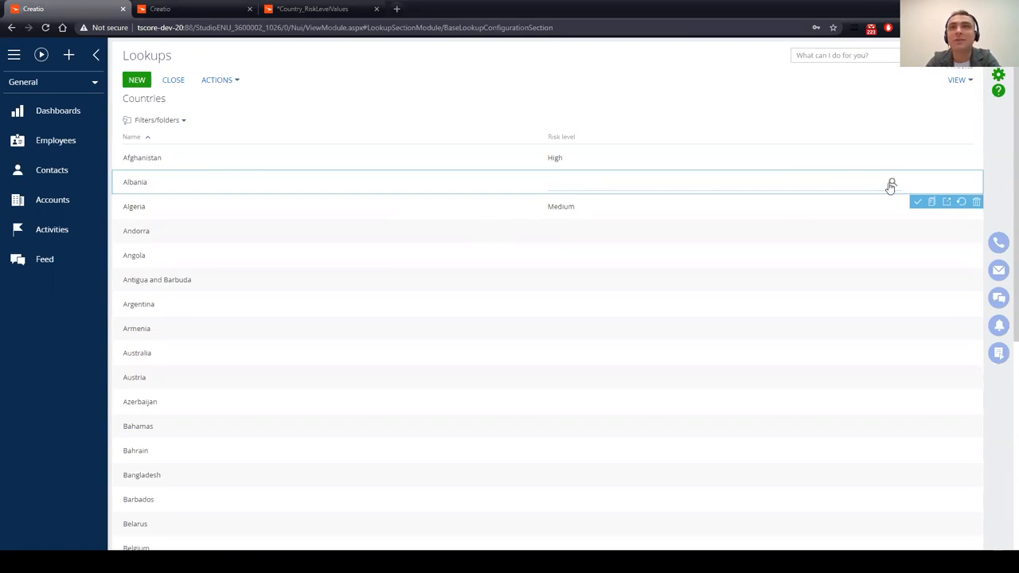
pyautogui.click(891, 184)
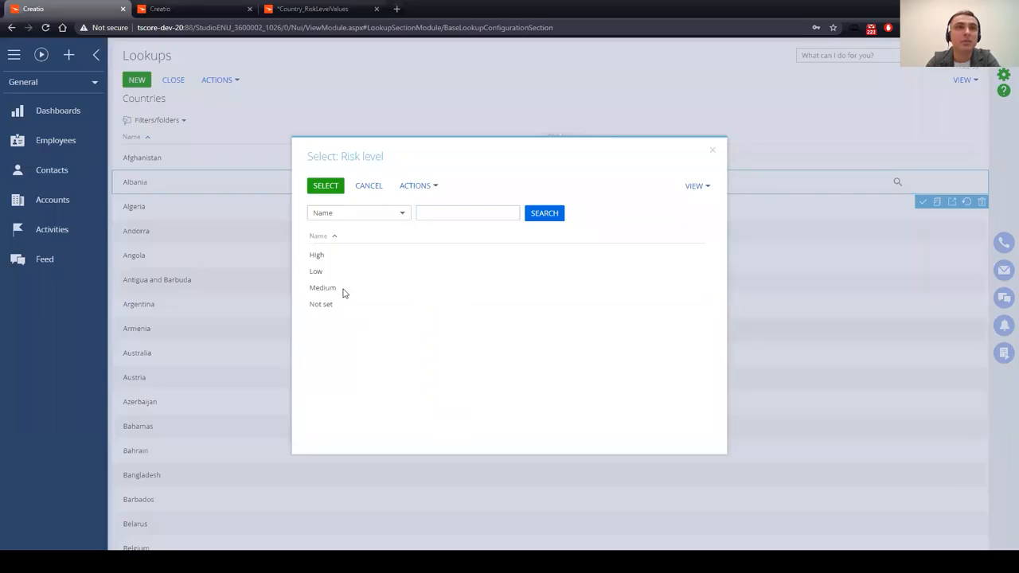
pyautogui.doubleClick(343, 291)
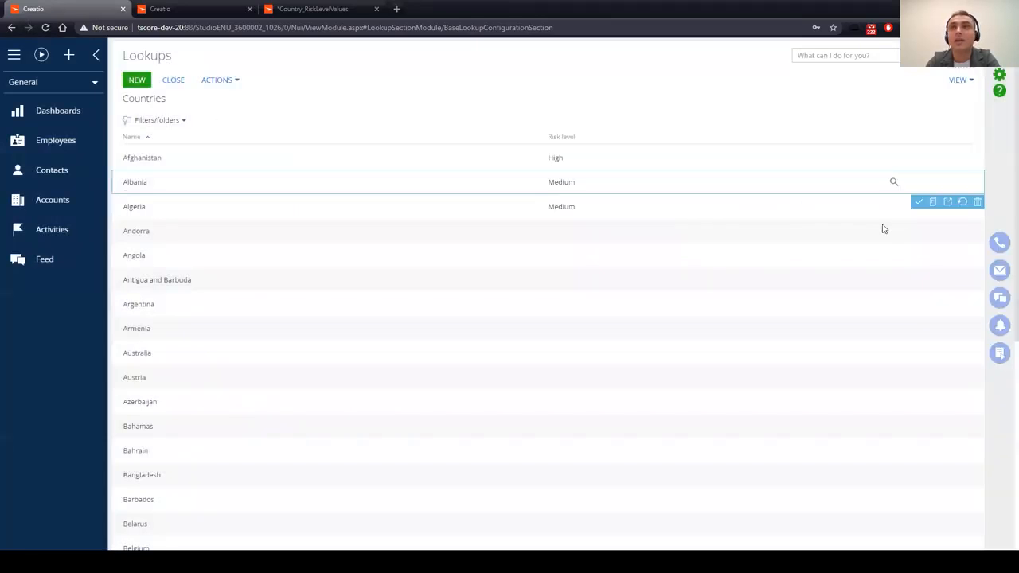
pyautogui.click(918, 201)
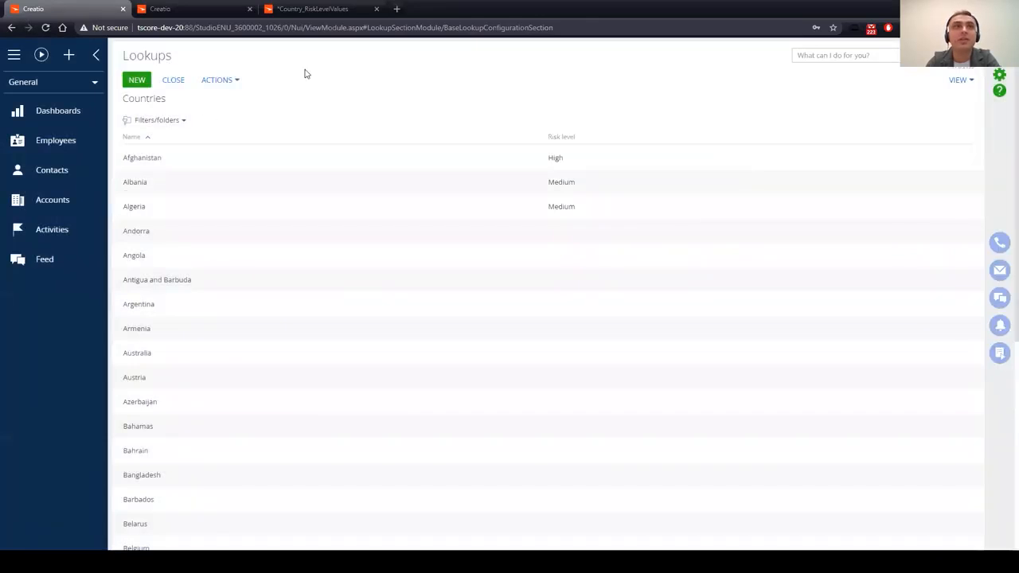
pyautogui.click(315, 10)
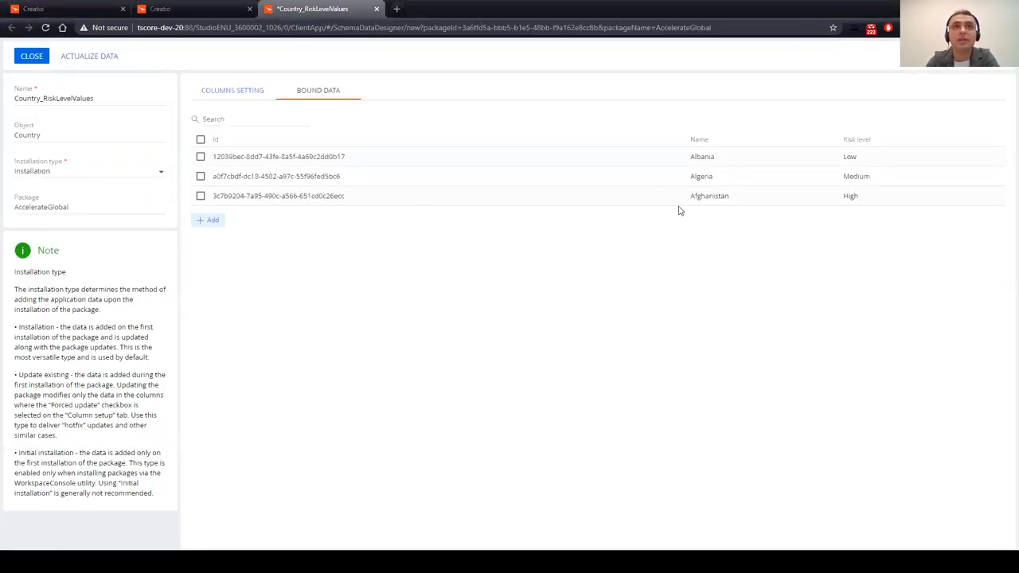
# Step: Sort bound data by Risk level, actualize it so Albania shows Medium, then cancel and close
pyautogui.click(858, 140)
pyautogui.click(859, 140)
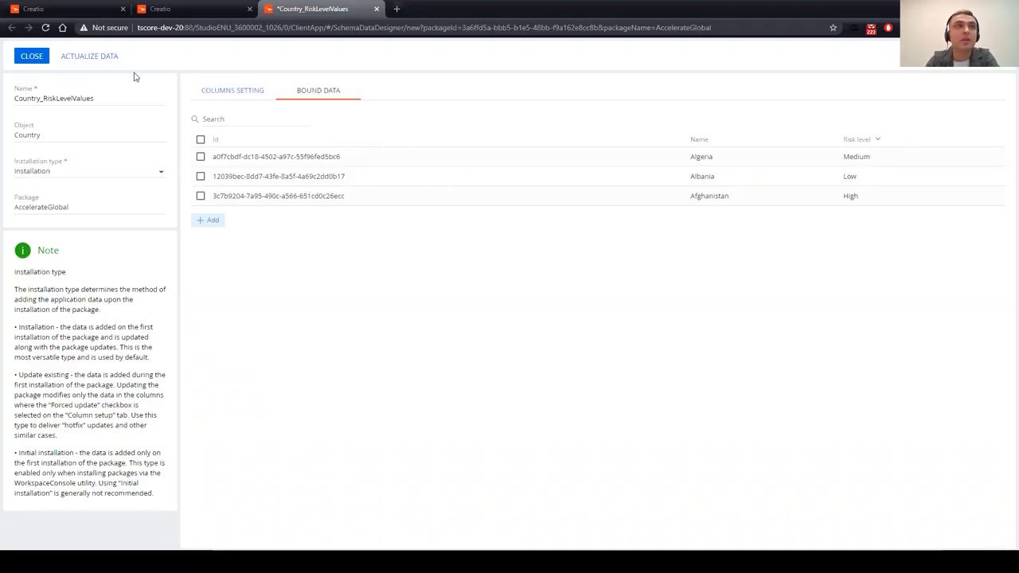
pyautogui.click(99, 57)
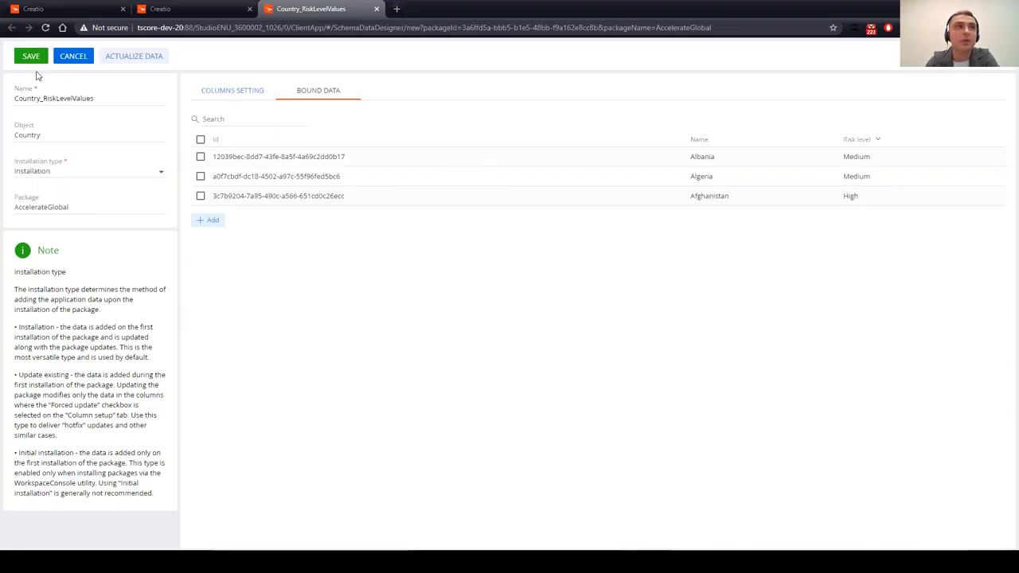
pyautogui.click(80, 57)
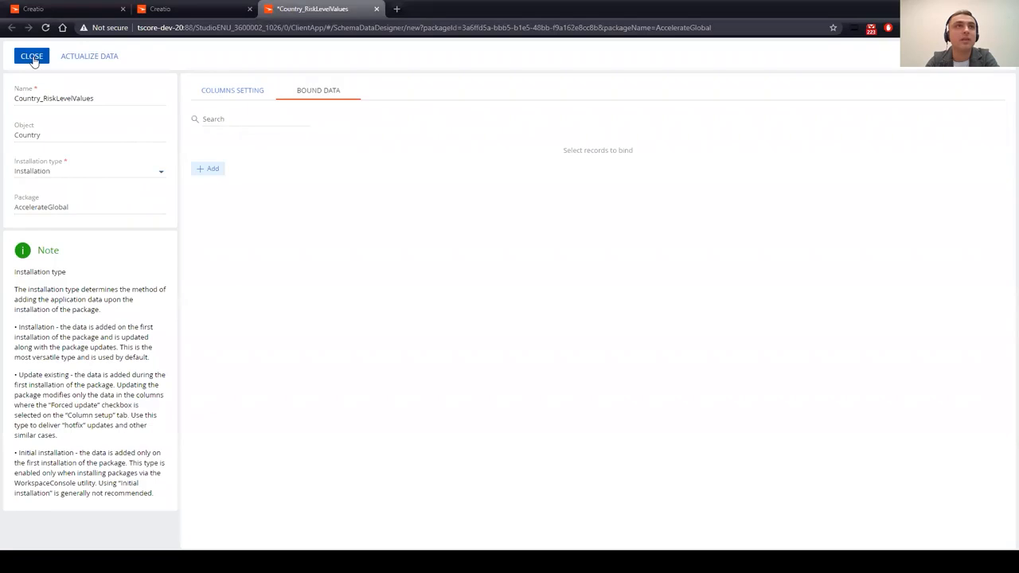
pyautogui.click(32, 57)
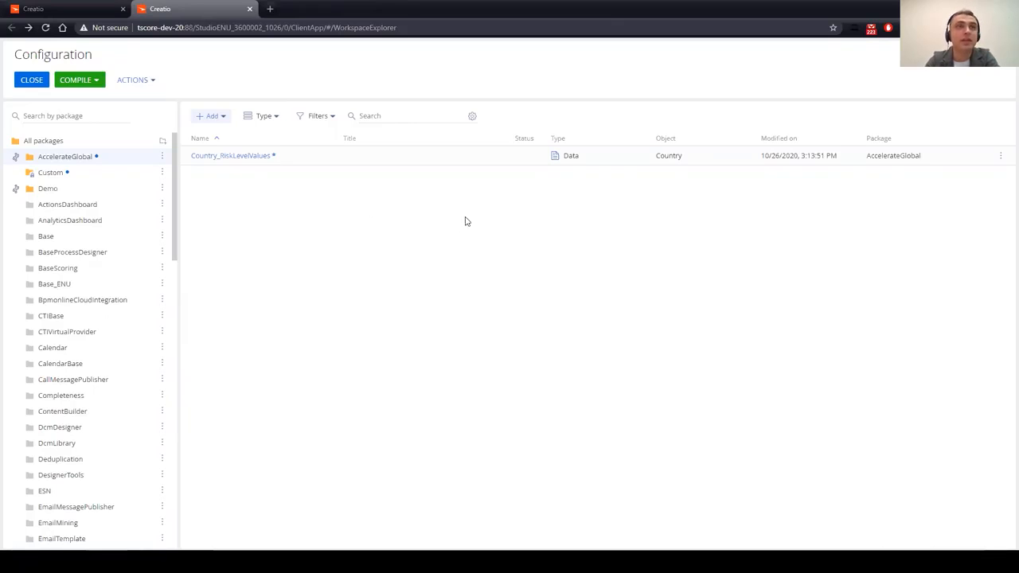
# Step: Close the Configuration tab and open the System Designer down to System setup
pyautogui.click(250, 9)
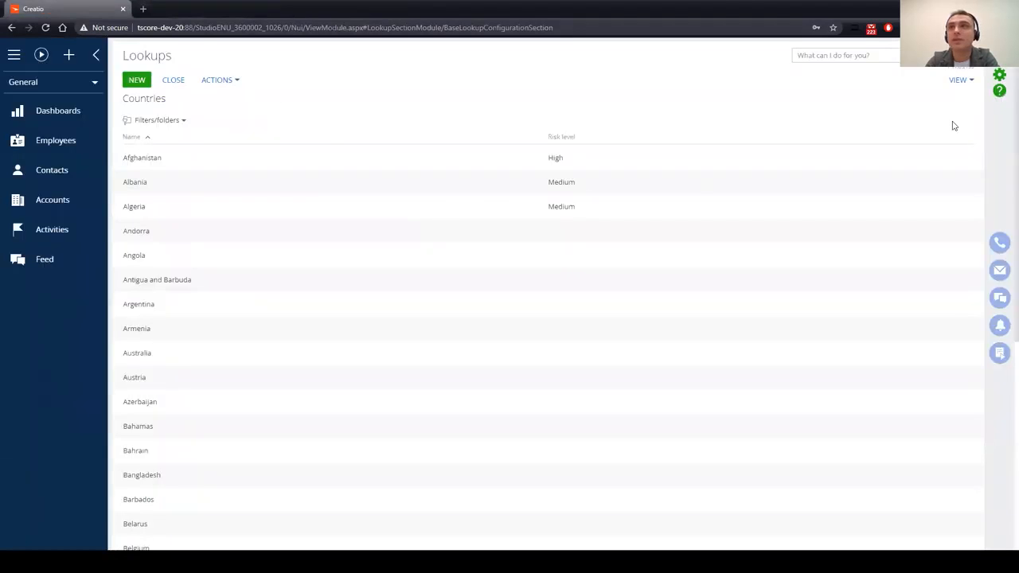
pyautogui.click(996, 78)
pyautogui.scroll(-5, 206, 373)
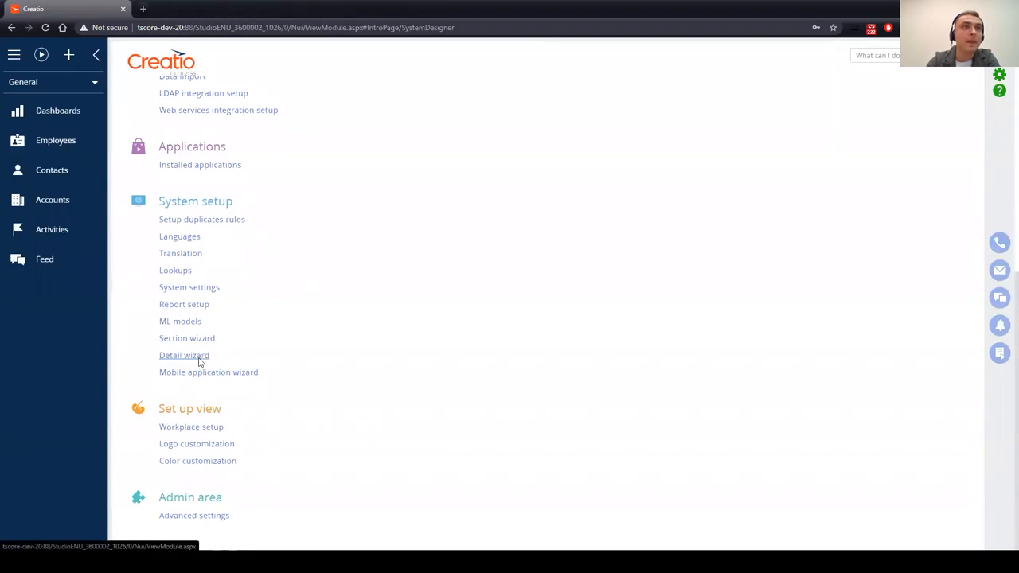
# Step: Create a detail titled 'Risk level history' on the Risk level history object and save it
pyautogui.click(199, 357)
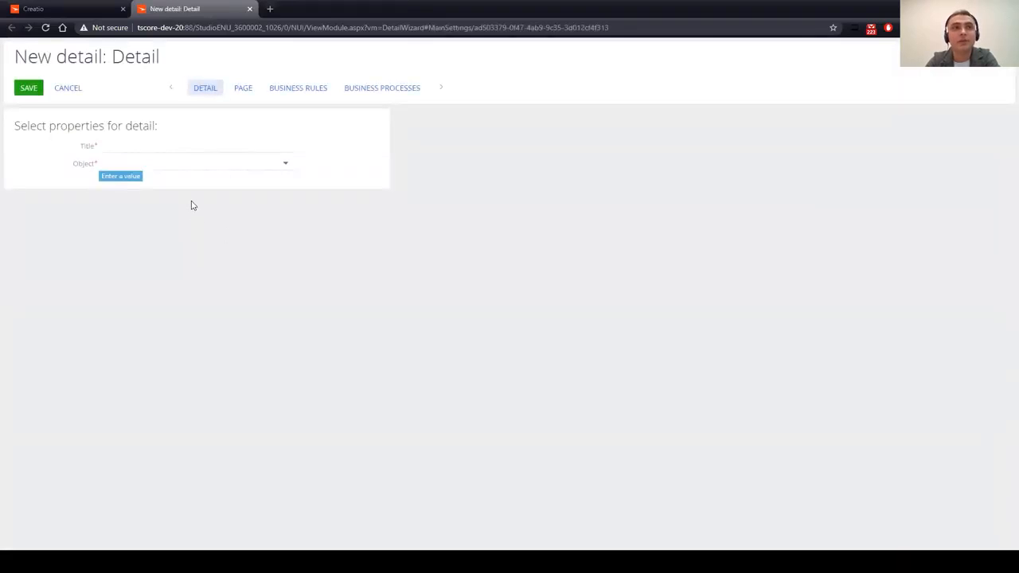
pyautogui.click(159, 145)
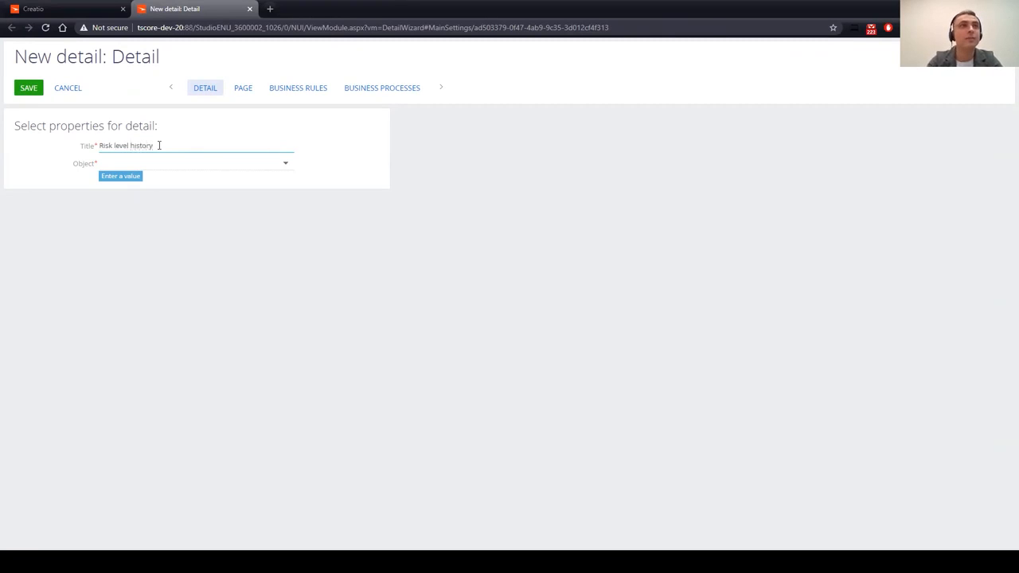
pyautogui.click(159, 164)
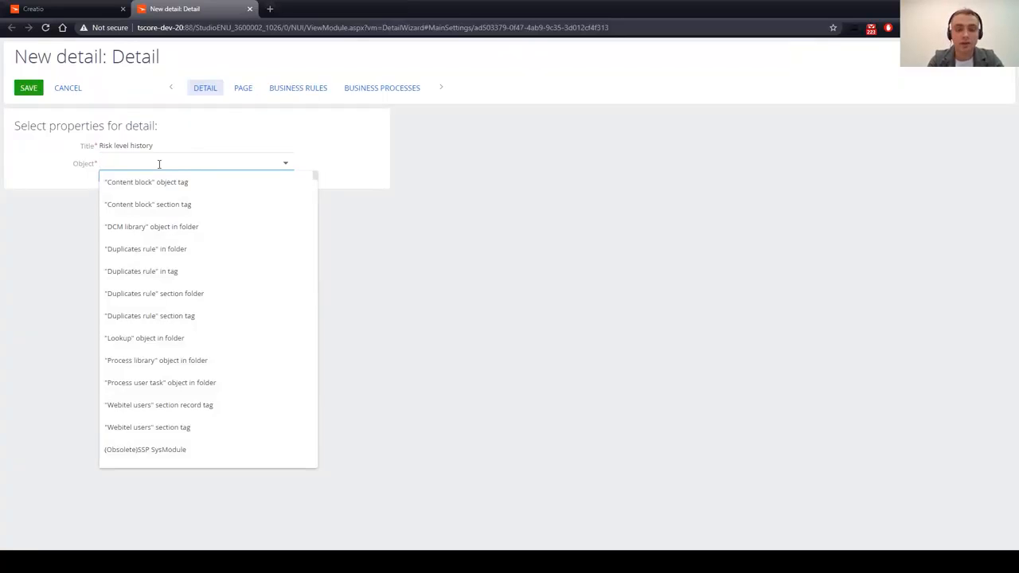
pyautogui.write('sk')
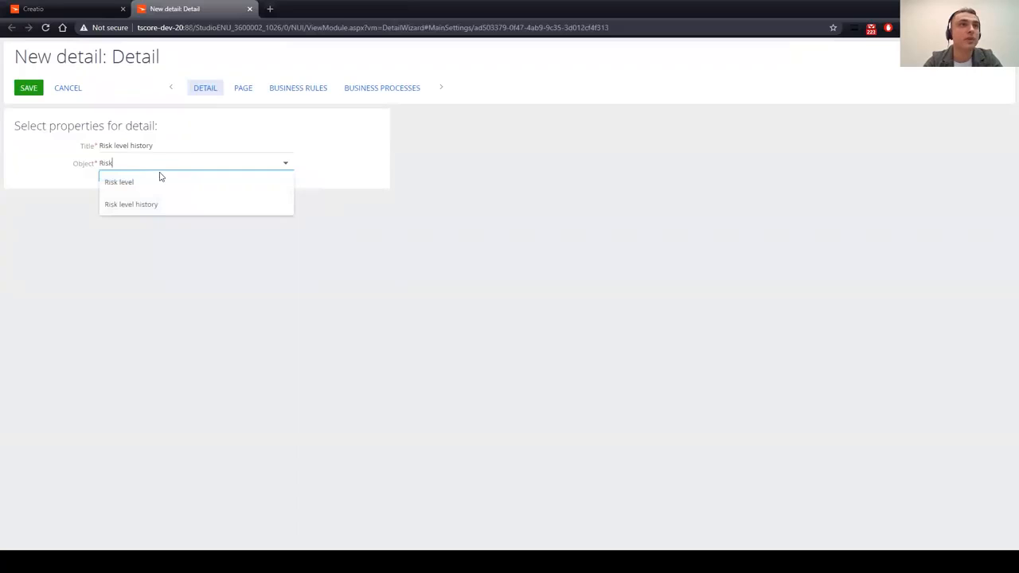
pyautogui.click(173, 205)
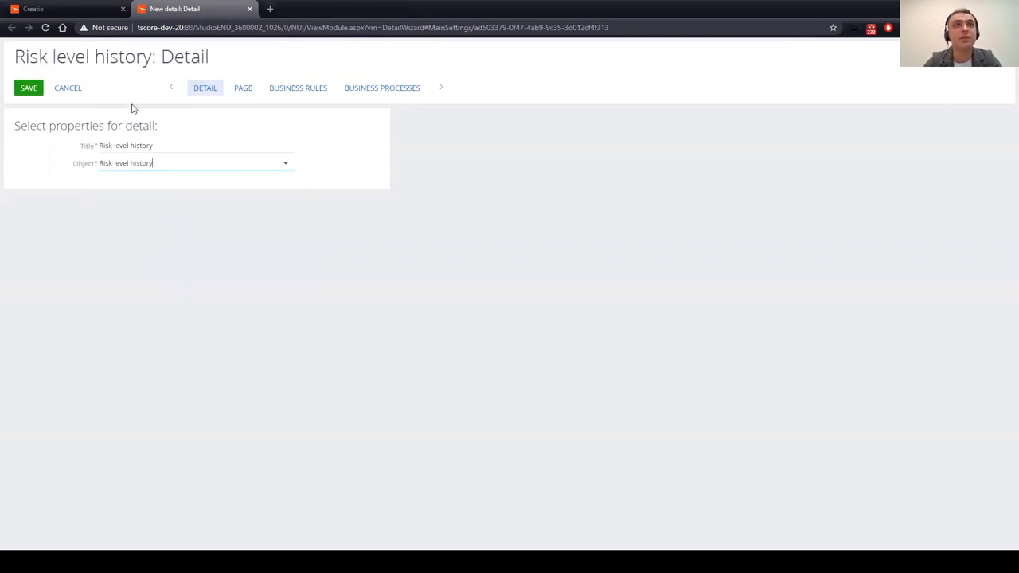
pyautogui.click(29, 91)
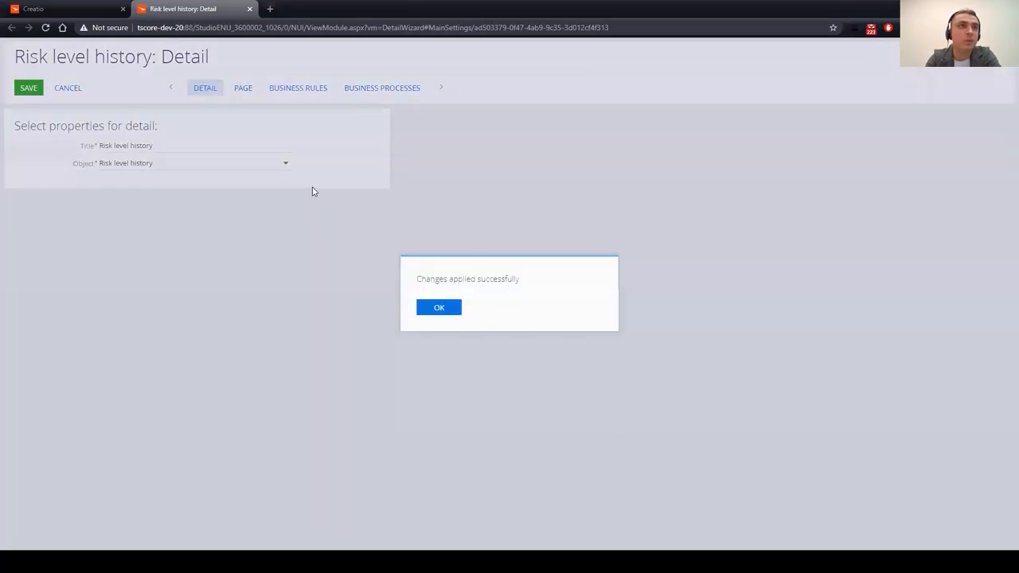
pyautogui.click(439, 309)
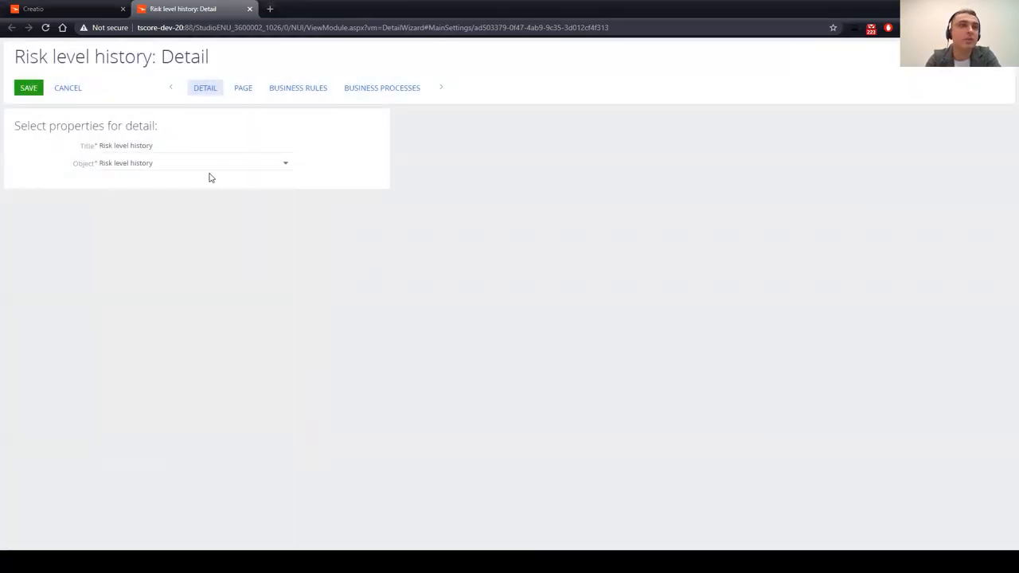
# Step: Filter Configuration to the AccelerateGlobal package and open AccSchema4760cfc7Detail in the code designer
pyautogui.click(250, 8)
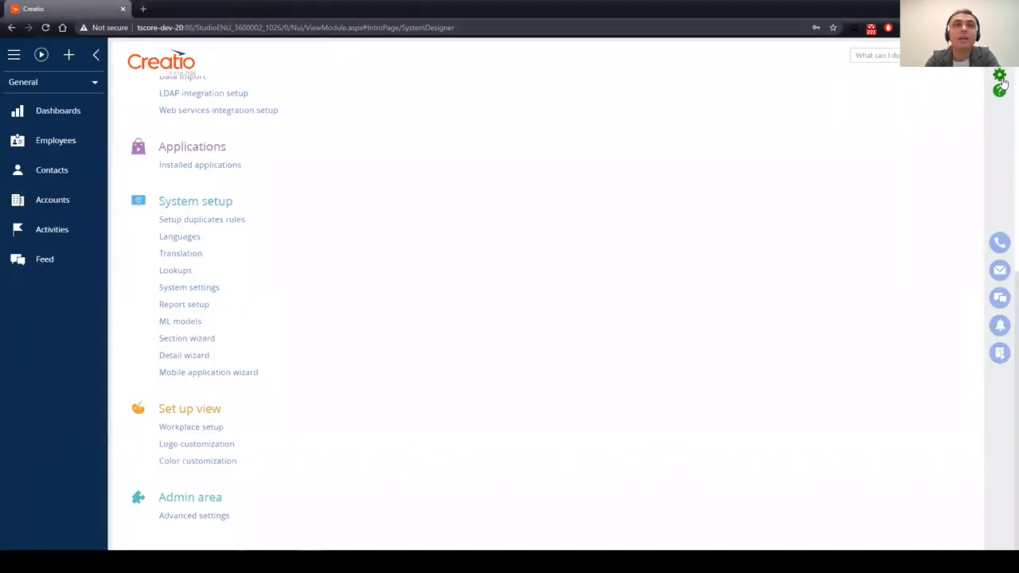
pyautogui.click(210, 518)
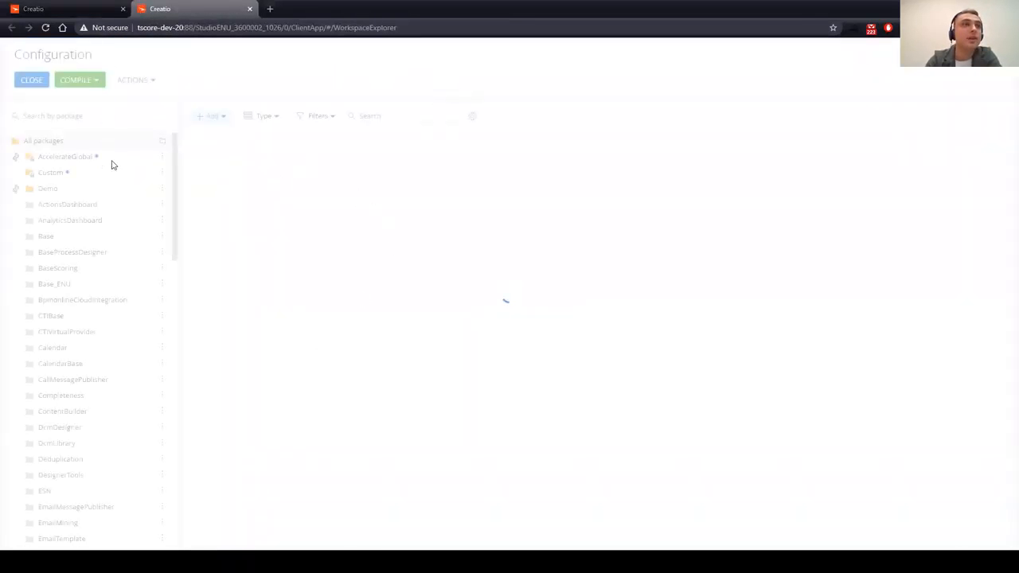
pyautogui.click(70, 158)
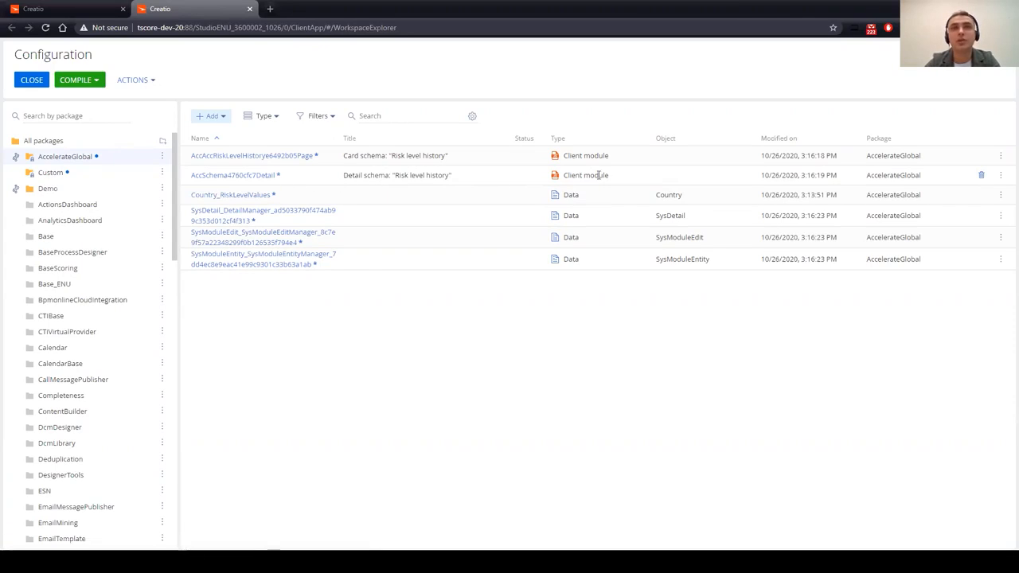
pyautogui.click(235, 176)
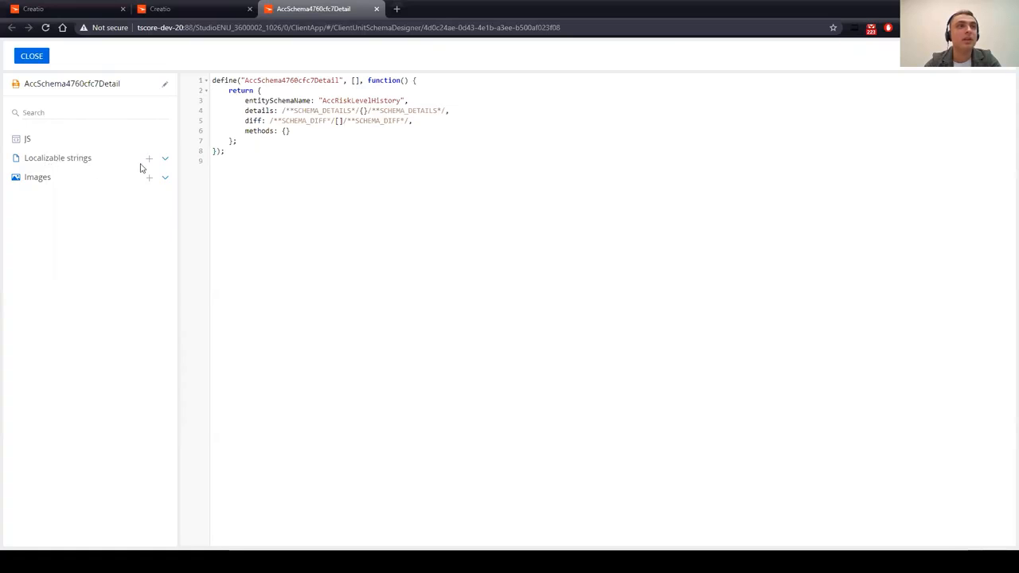
# Step: Expand and collapse the detail's Localizable strings and Images resource lists
pyautogui.click(164, 159)
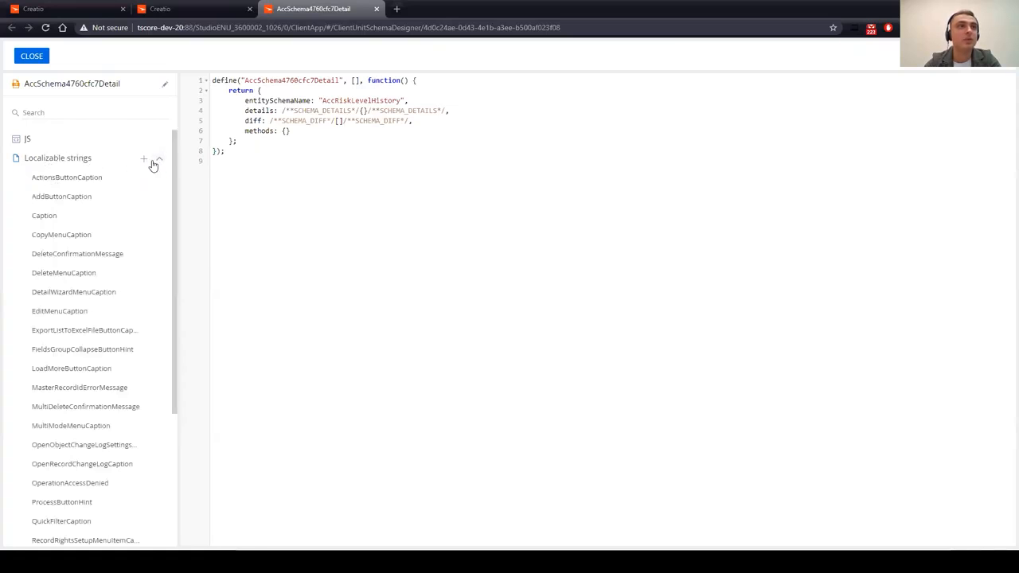
pyautogui.click(162, 161)
pyautogui.click(166, 182)
pyautogui.click(164, 180)
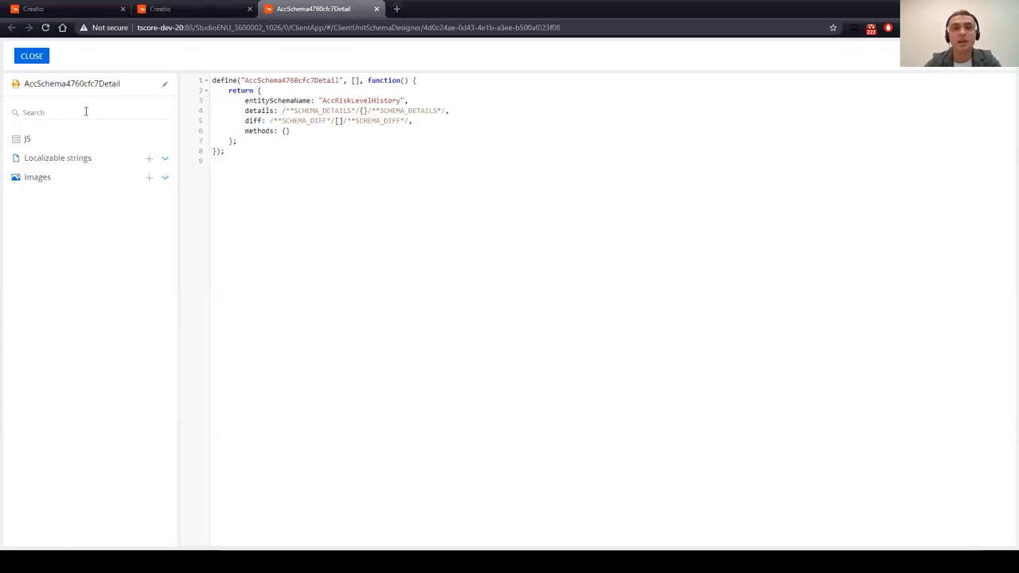
# Step: Search 'add' to find AddButtonCaption and view its value, New, without changing it
pyautogui.click(86, 111)
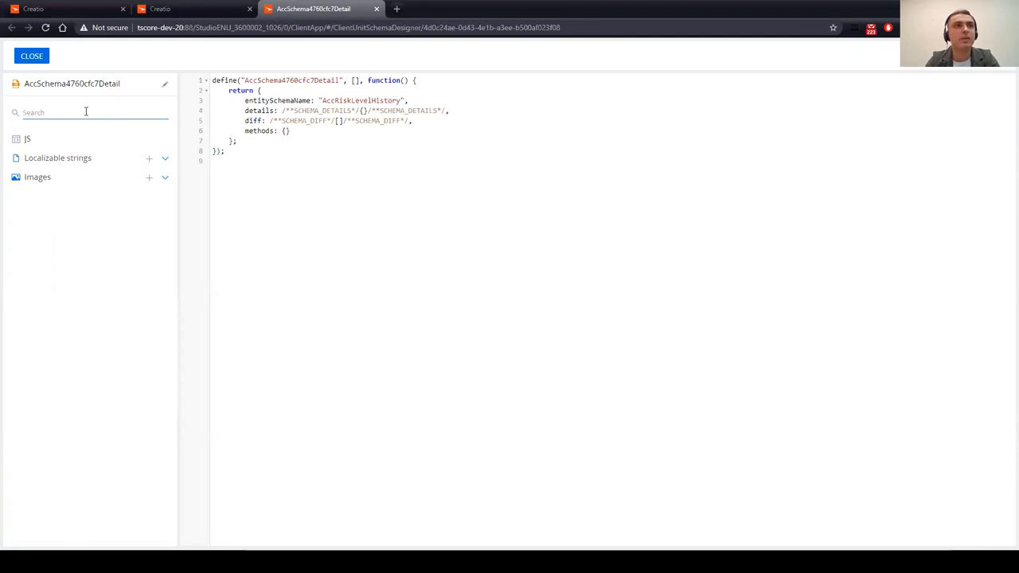
pyautogui.write('add')
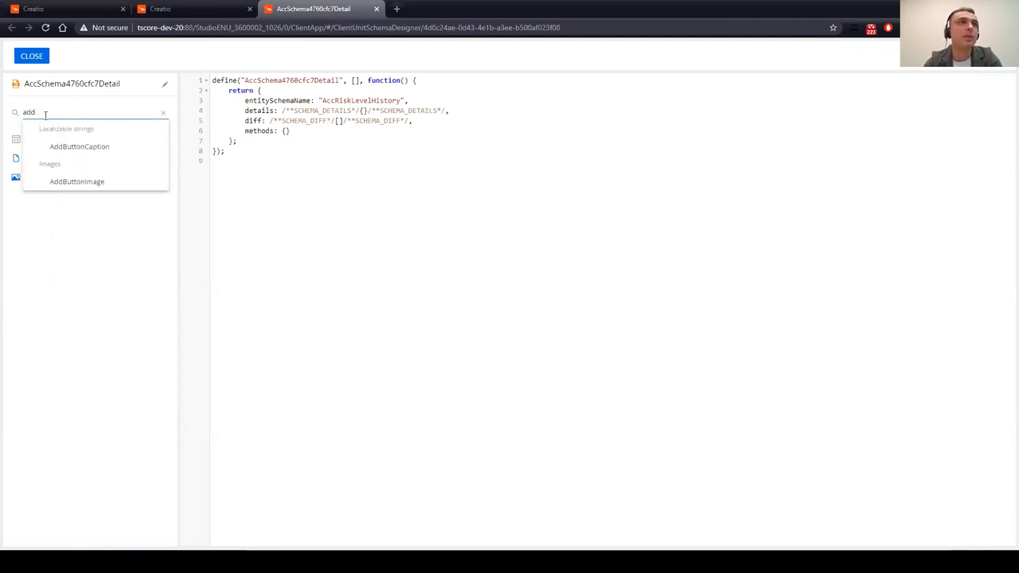
pyautogui.click(89, 152)
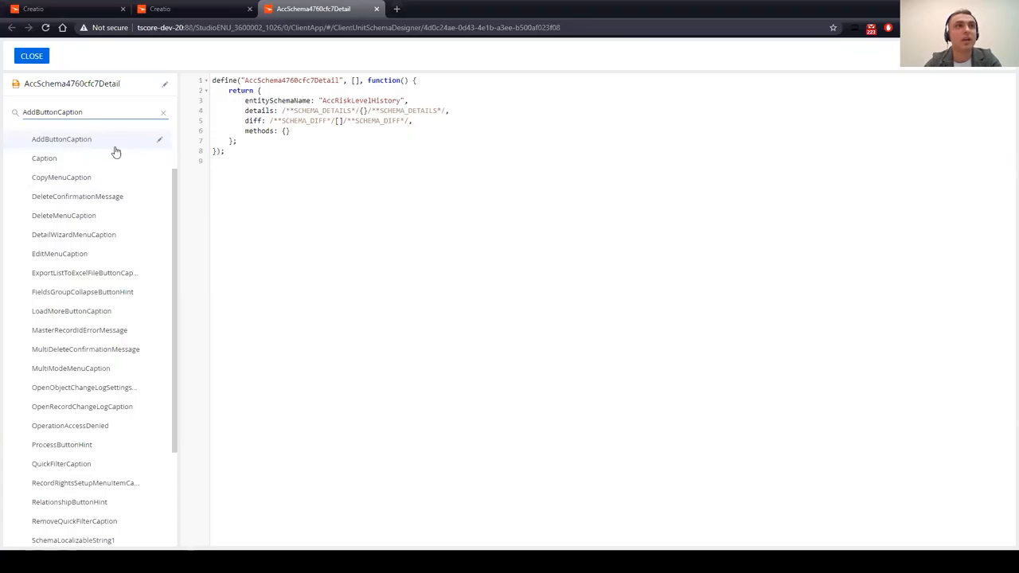
pyautogui.click(162, 142)
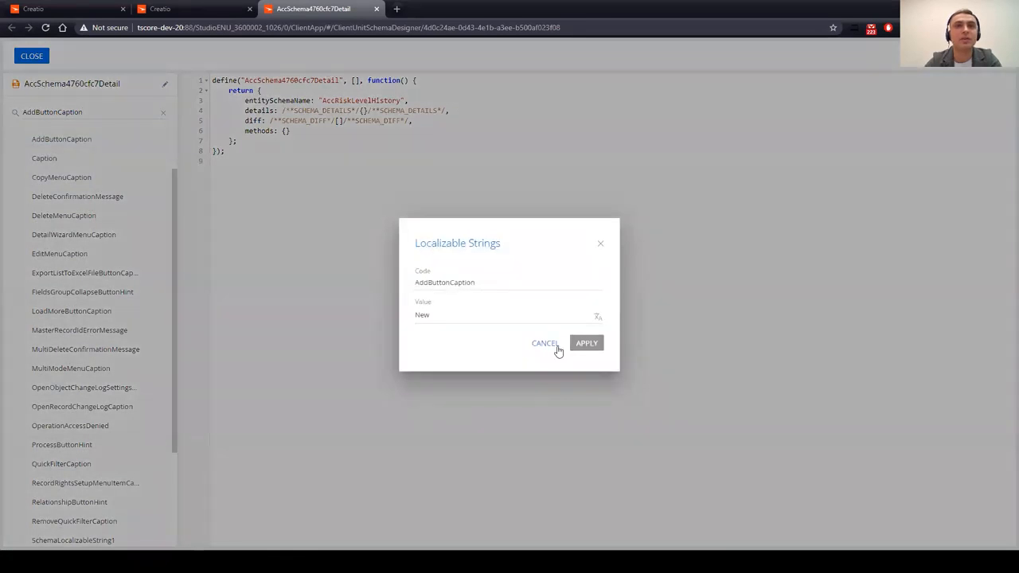
pyautogui.click(547, 347)
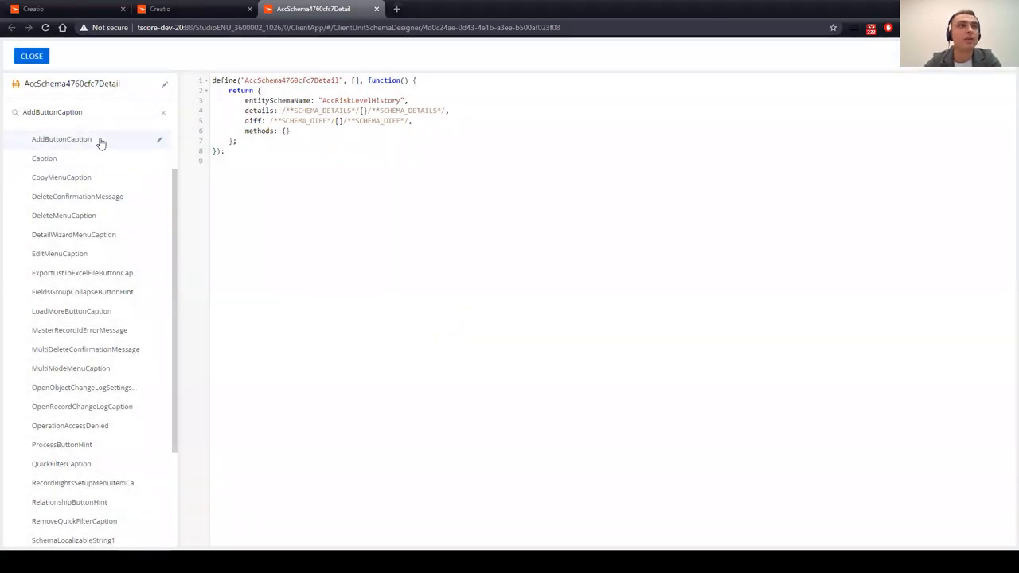
pyautogui.scroll(1, 161, 215)
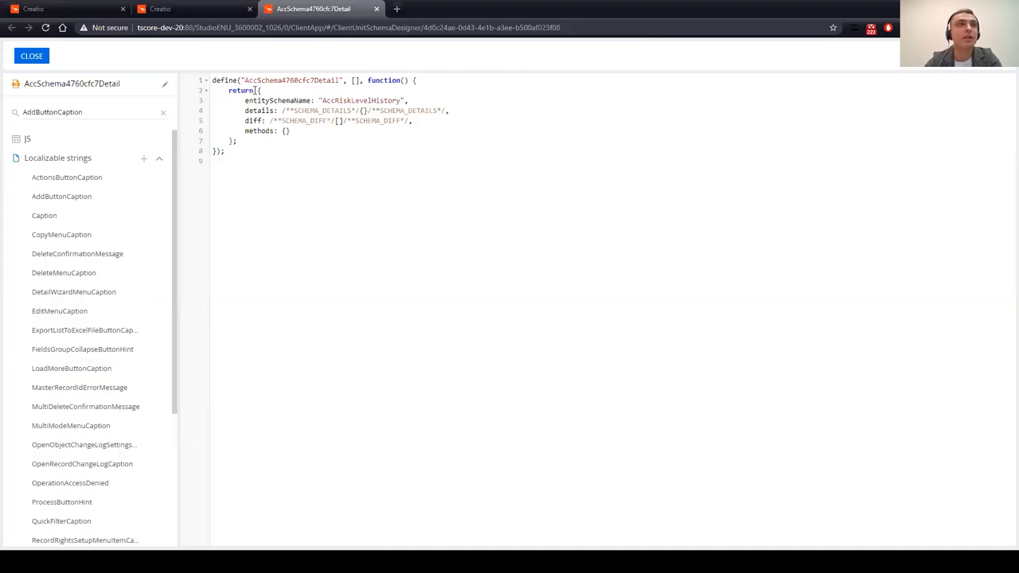
pyautogui.click(205, 91)
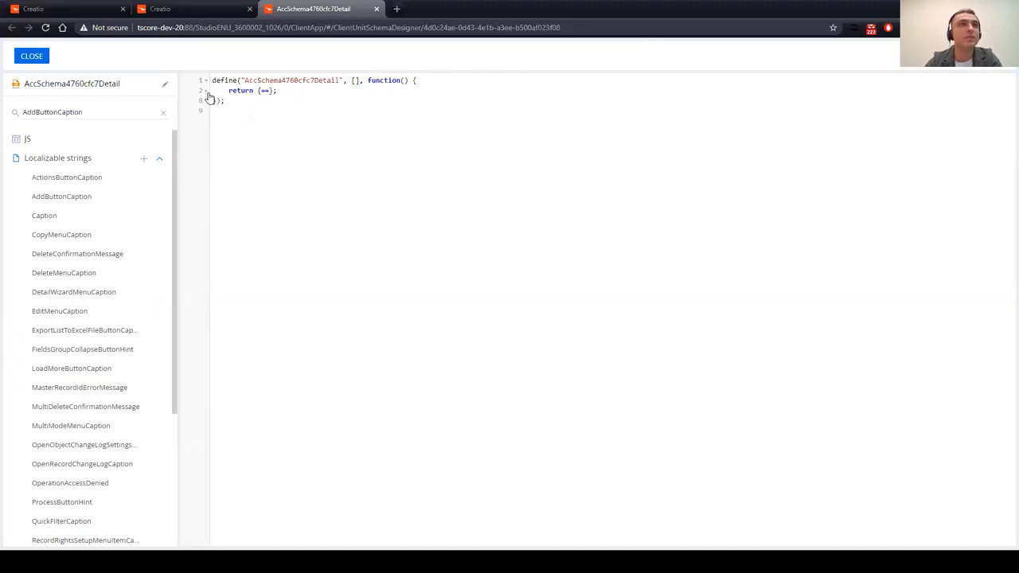
pyautogui.click(205, 81)
pyautogui.click(205, 81)
pyautogui.click(265, 90)
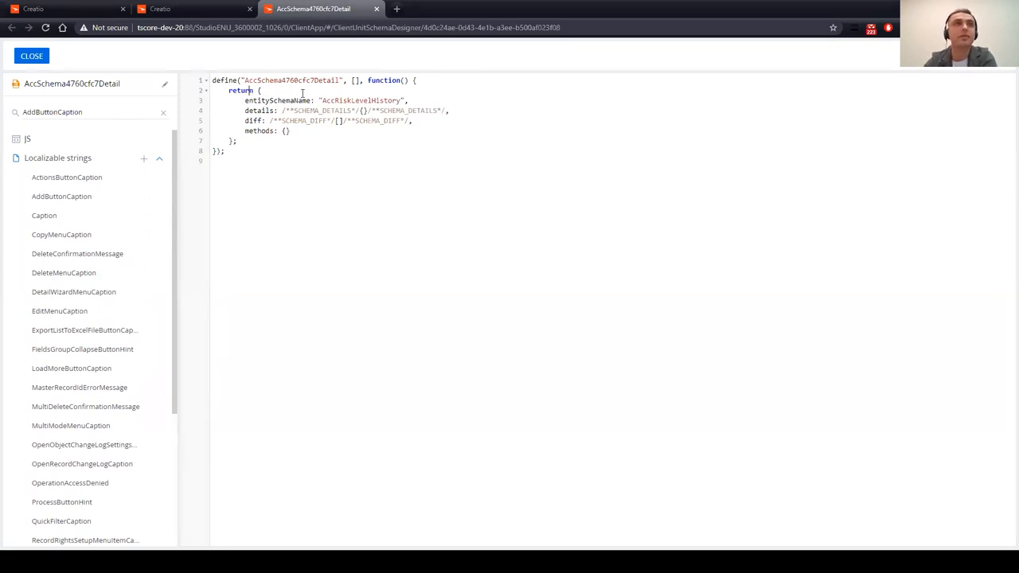
pyautogui.press('BackSpace')
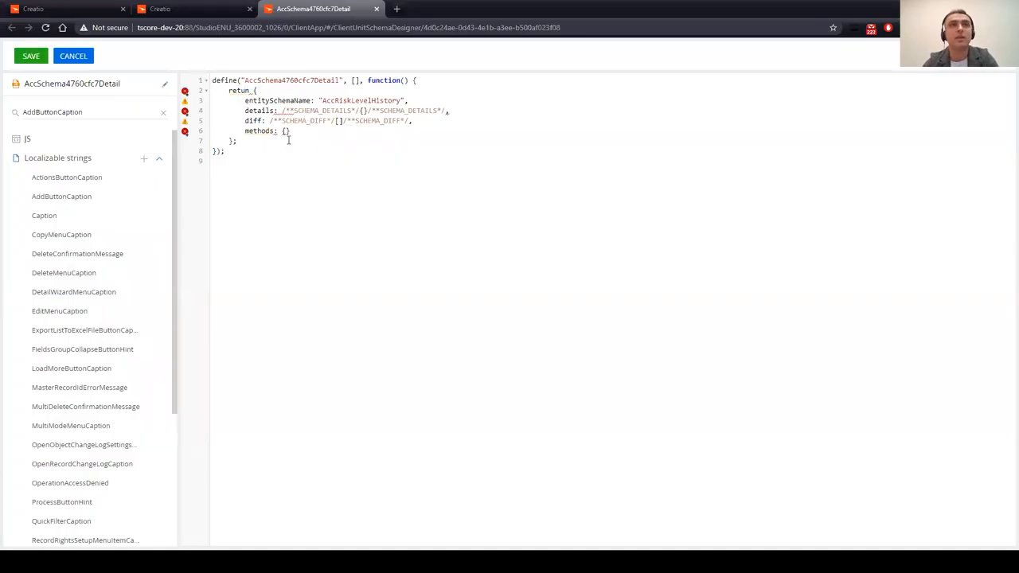
pyautogui.moveTo(187, 104)
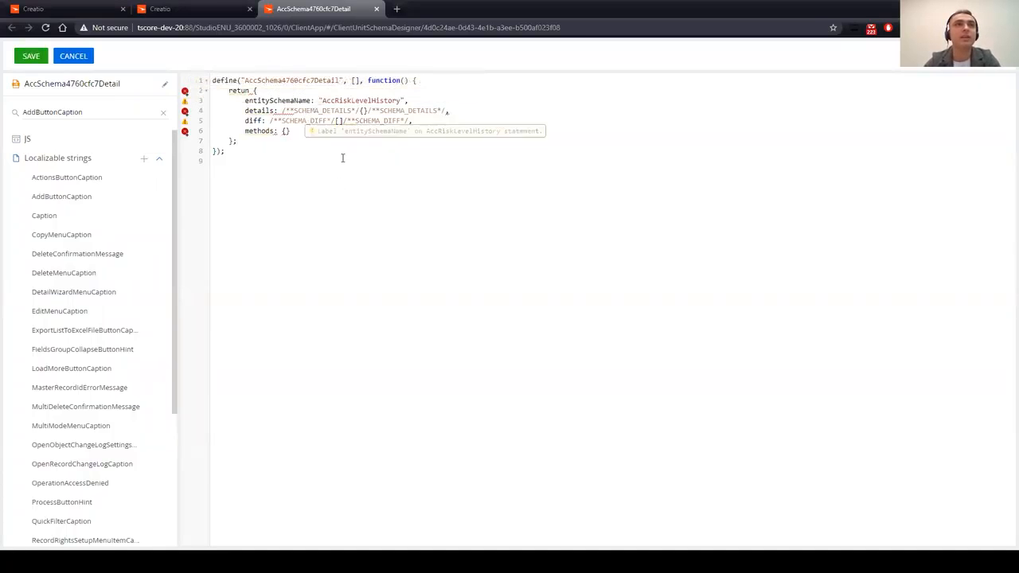
pyautogui.hotkey('ctrl', 'z')
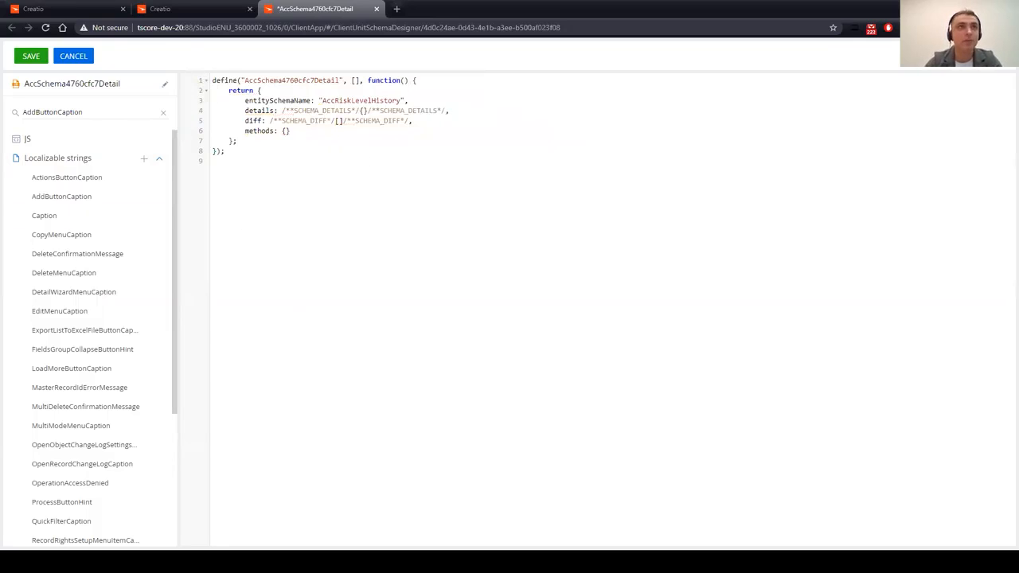
pyautogui.moveTo(341, 80); pyautogui.dragTo(247, 81)
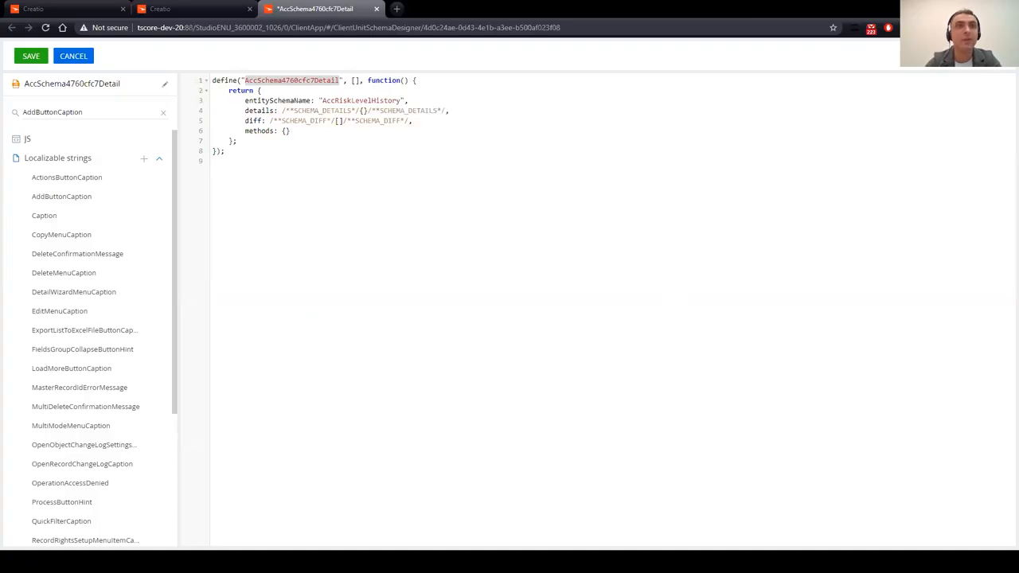
# Step: Replace the detail code with method overrides that hide add, copy, edit and delete, then save
pyautogui.click(470, 252)
pyautogui.hotkey('ctrl', 'a')
pyautogui.write('define("AccSchema4760cfc7Detail", [], function() {     return {         entitySchemaName: "AccRiskLevelHistory",         methods: {             getCopyRecordMenuItem: Terrasoft.emptyFn,             getEditRecordMenuItem: Terrasoft.emptyFn,             getDeleteRecordMenuItem: Terrasoft.emptyFn,             getAddRecordButtonVisible: function() {                 return false;             }         },         diff: /**SCHEMA_DIFF*/[]/**SCHEMA_DIFF*/     }; });')
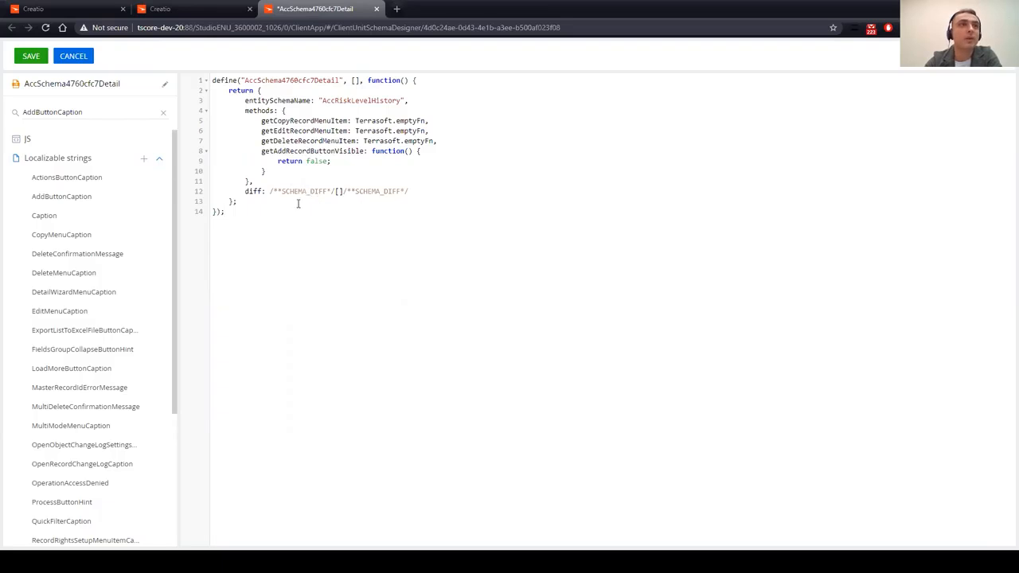
pyautogui.click(32, 58)
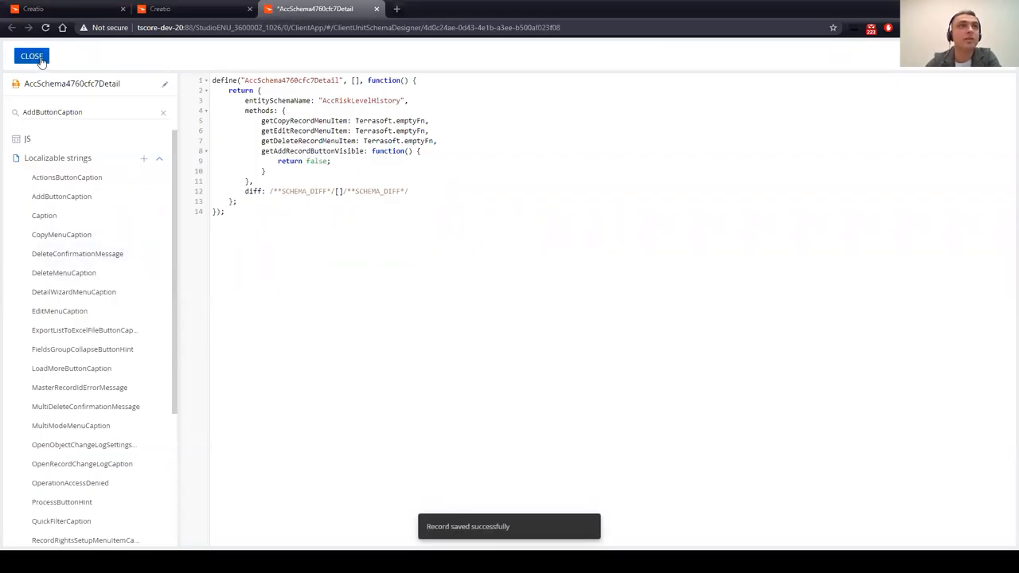
# Step: Close the schema designer and go to the Contacts section on the main tab
pyautogui.click(40, 61)
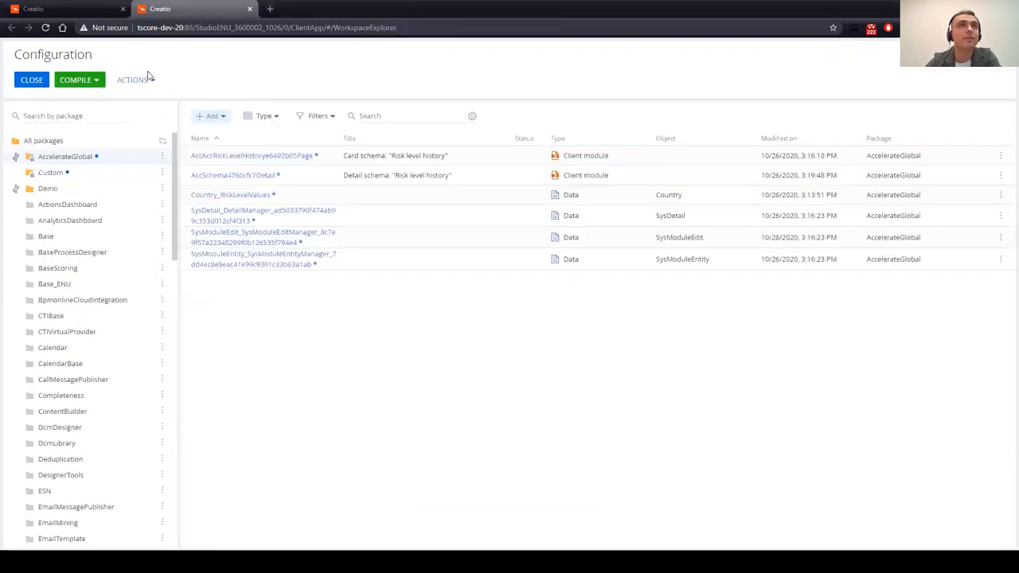
pyautogui.click(80, 6)
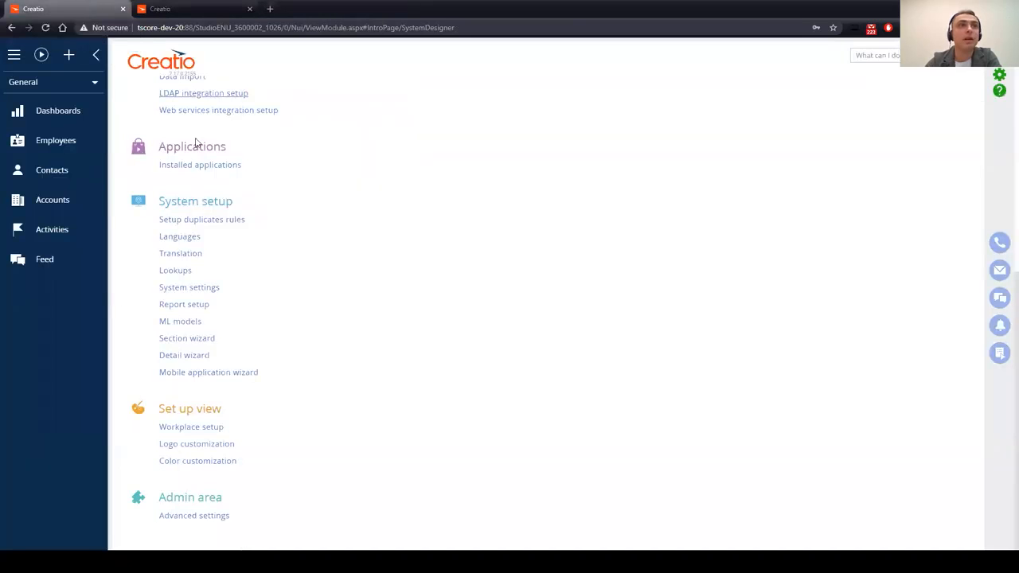
pyautogui.click(68, 179)
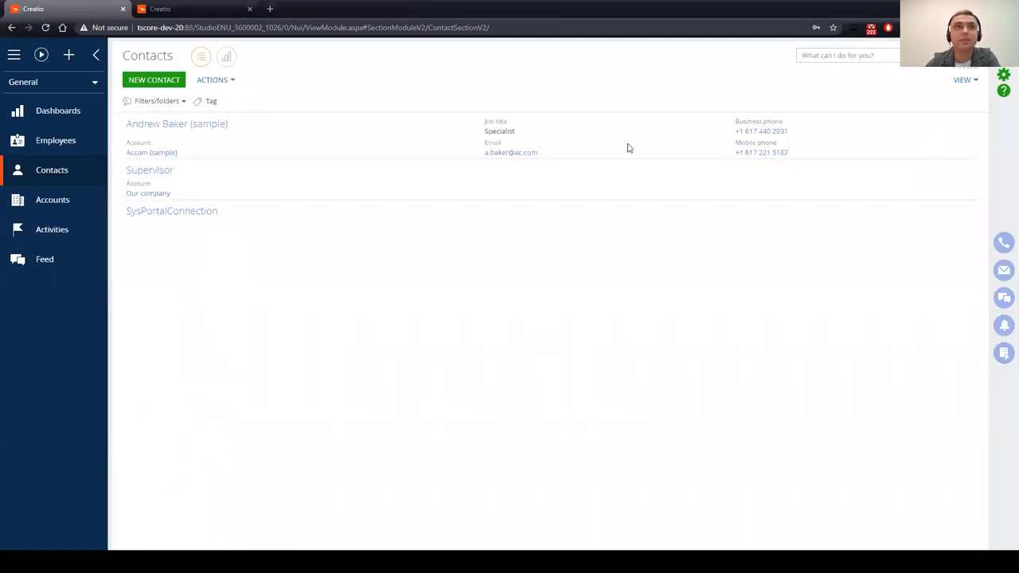
# Step: Launch the Contacts section wizard from VIEW and edit the contact page
pyautogui.click(965, 80)
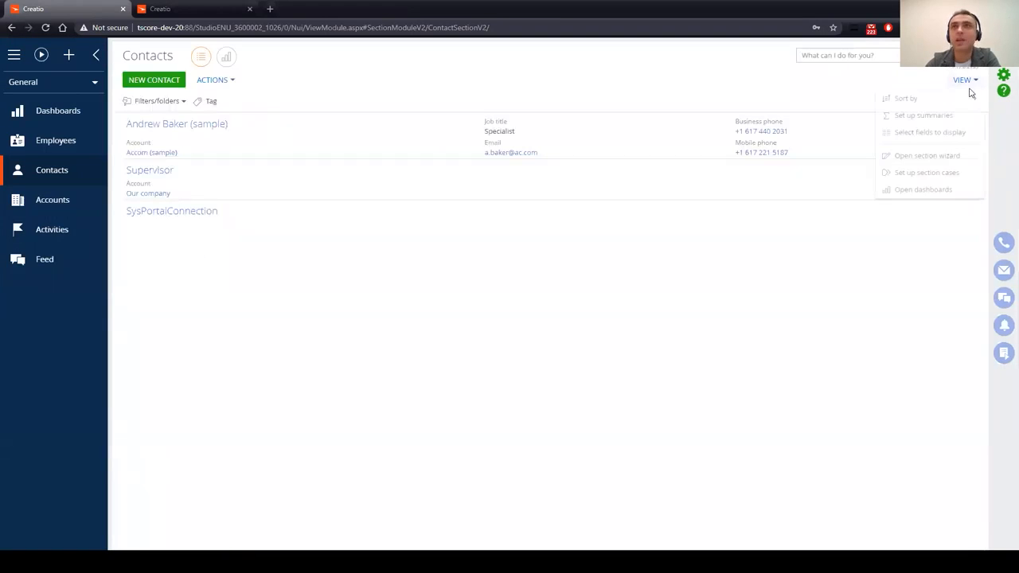
pyautogui.click(952, 156)
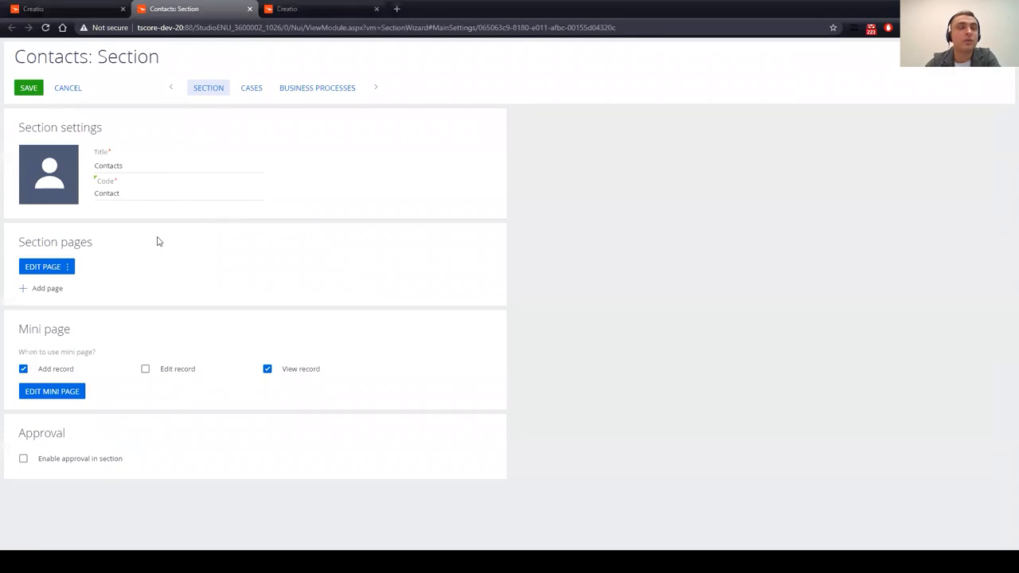
pyautogui.click(45, 267)
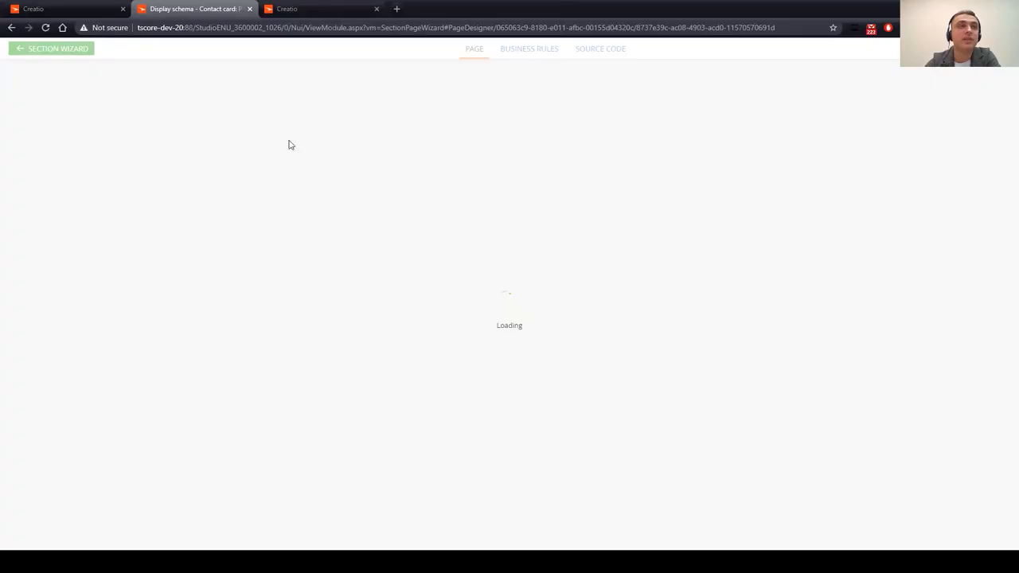
# Step: Add a new detail to the contact page and choose Risk level history
pyautogui.click(376, 9)
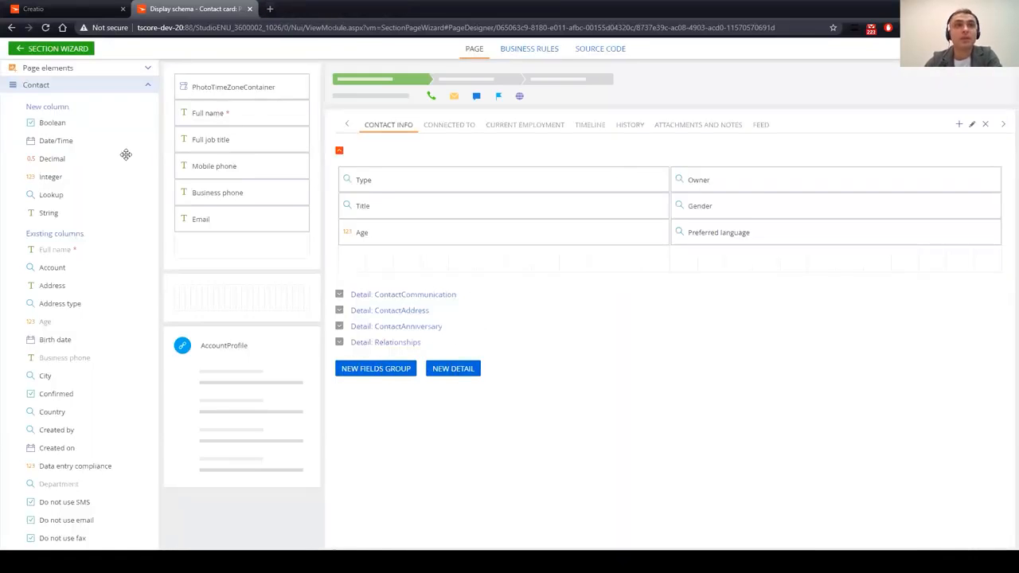
pyautogui.click(453, 369)
pyautogui.click(492, 261)
pyautogui.write('Risk')
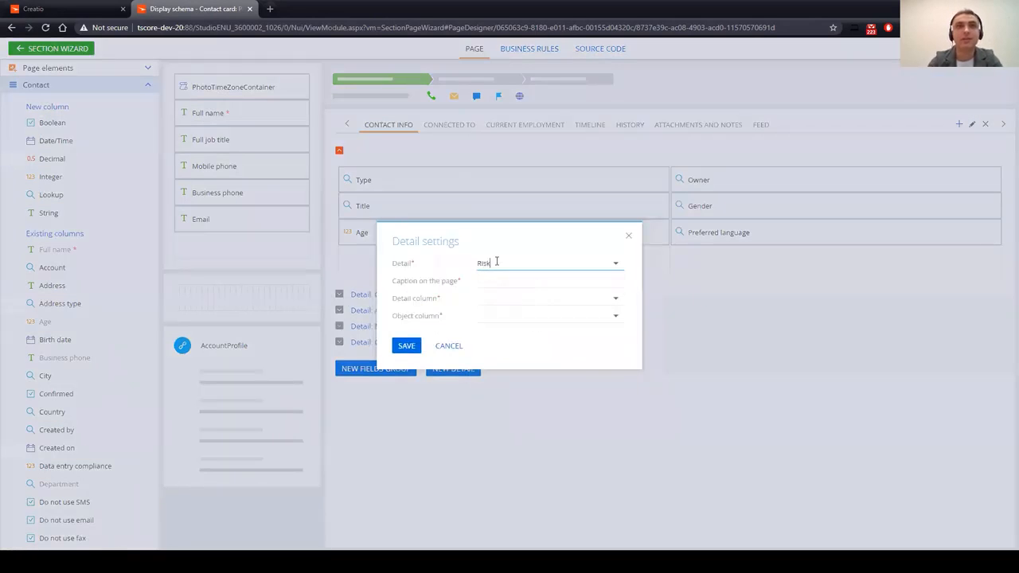
pyautogui.click(525, 285)
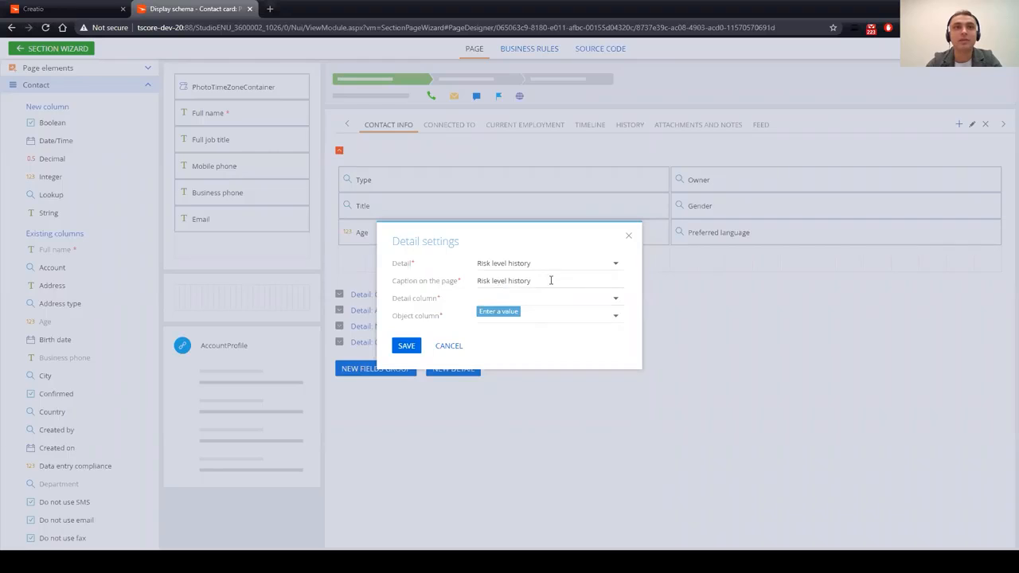
# Step: Link Detail column Contact to Object column Id and save the detail settings
pyautogui.click(496, 300)
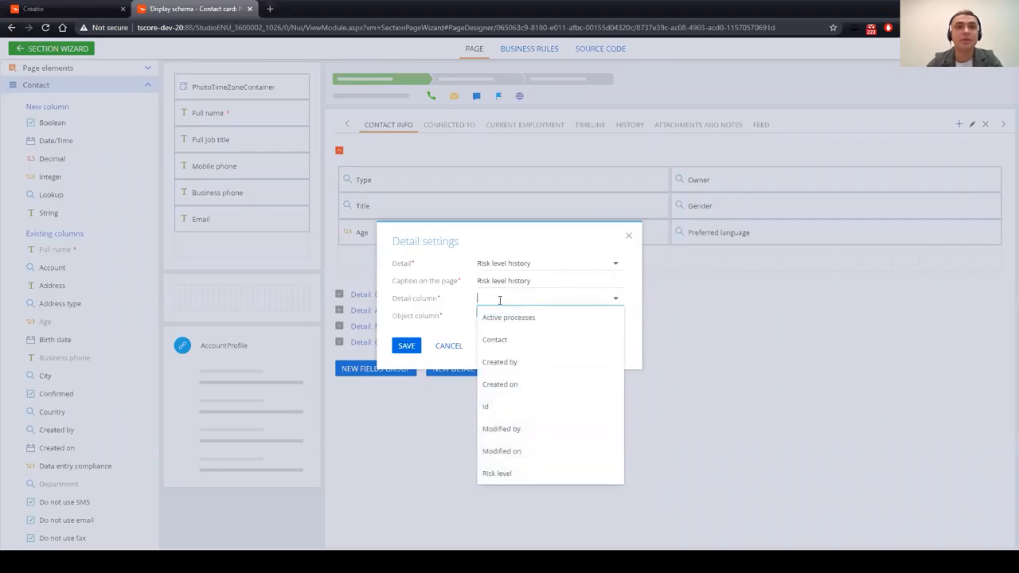
pyautogui.write('Cont')
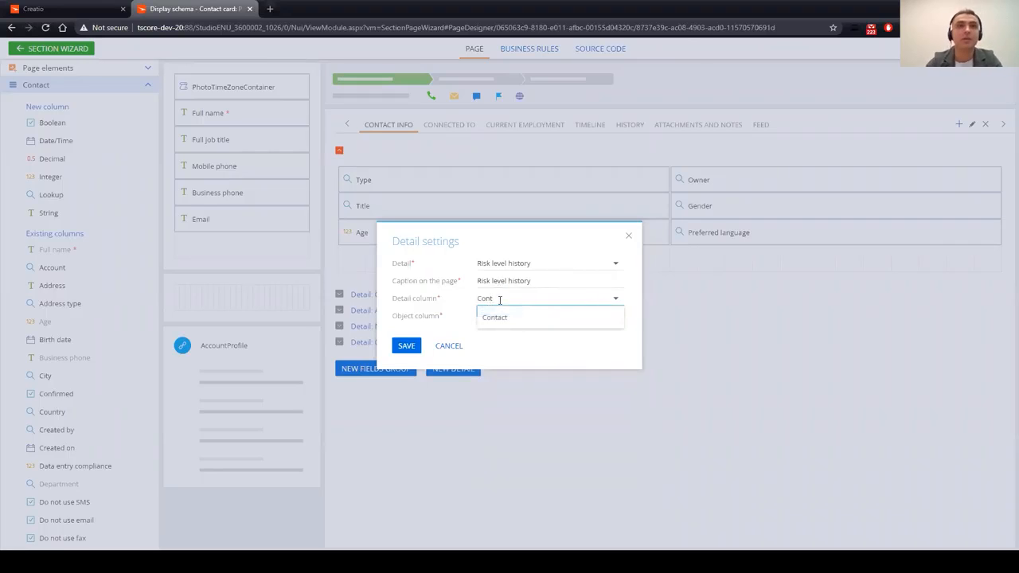
pyautogui.click(514, 317)
pyautogui.click(515, 316)
pyautogui.write('id')
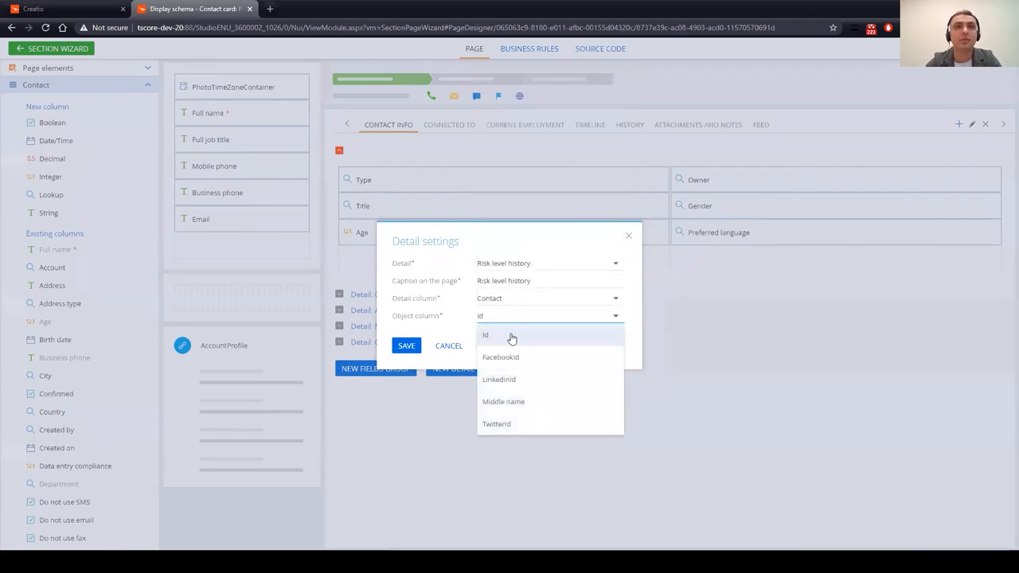
pyautogui.click(512, 337)
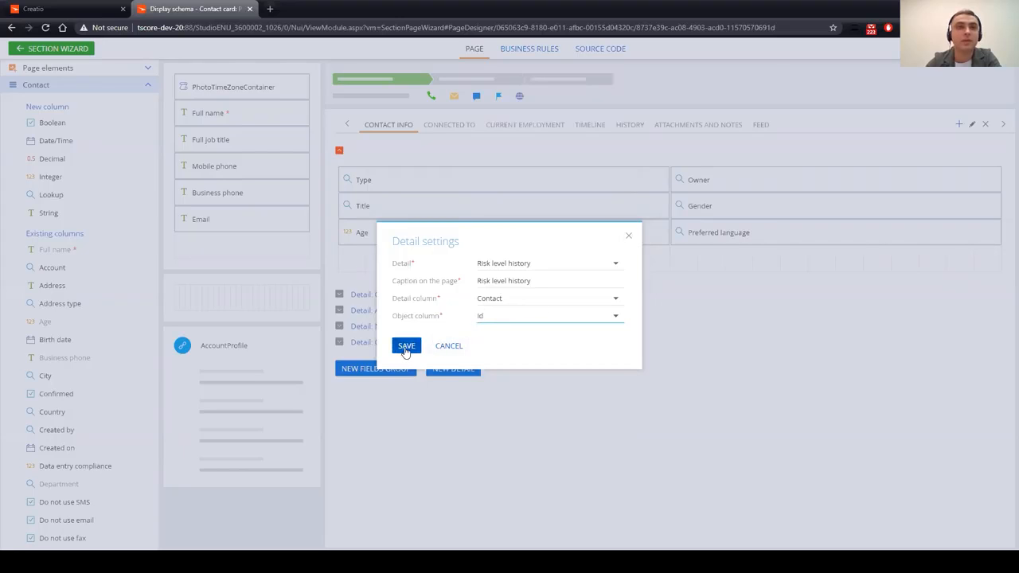
pyautogui.click(406, 349)
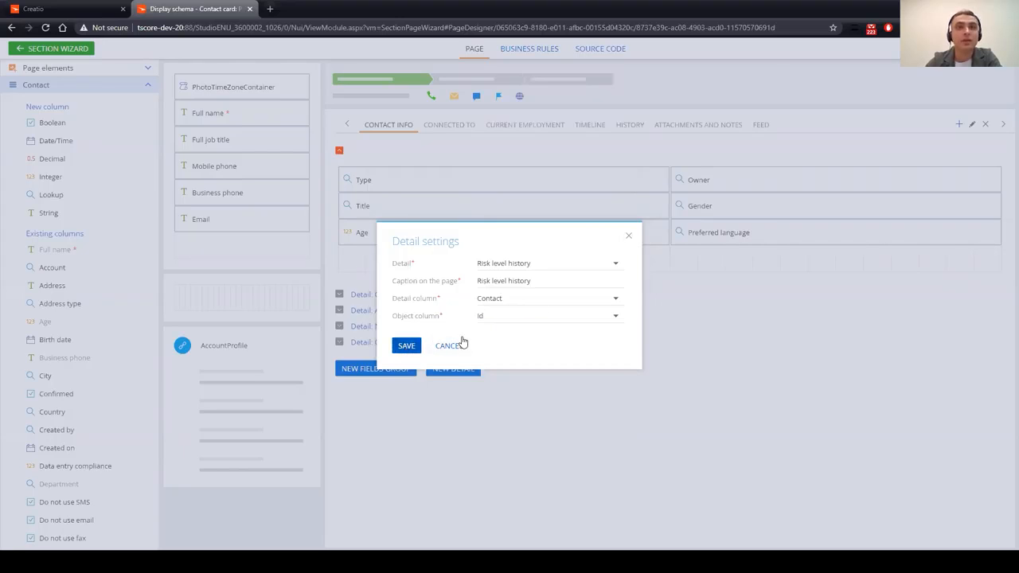
# Step: Save the Contacts section wizard changes and acknowledge the success message
pyautogui.click(56, 50)
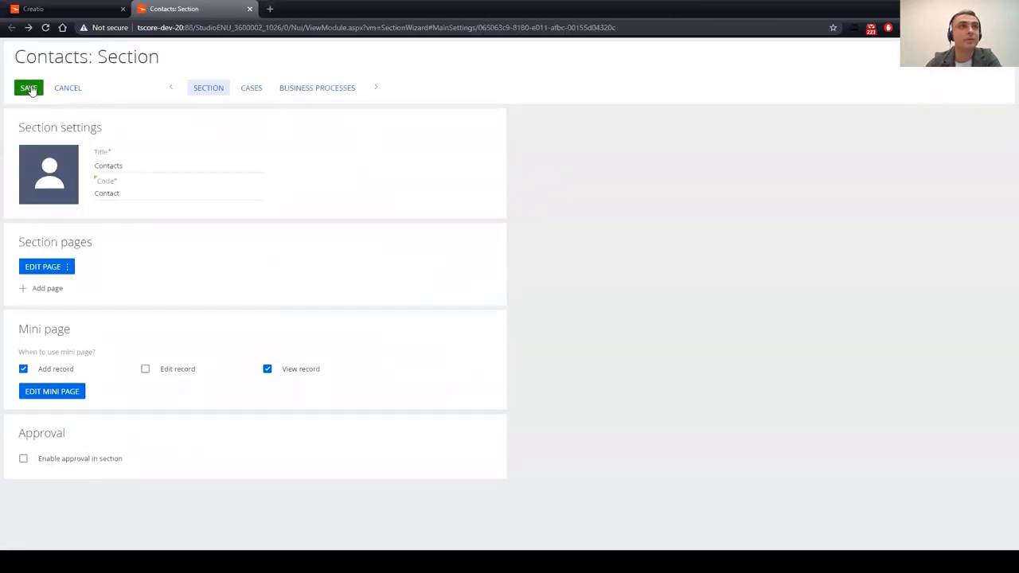
pyautogui.click(35, 89)
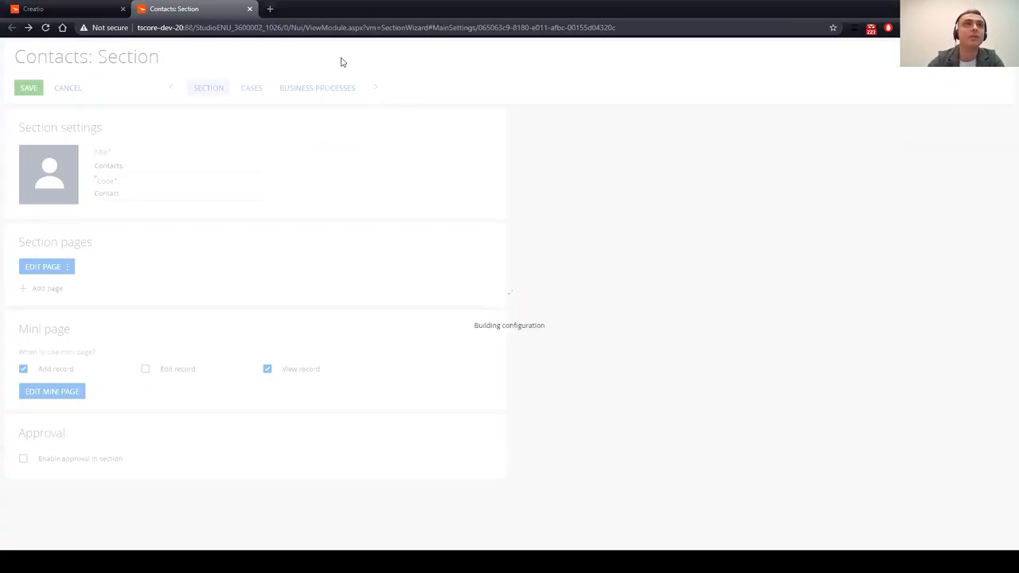
pyautogui.moveTo(292, 27); pyautogui.dragTo(628, 40)
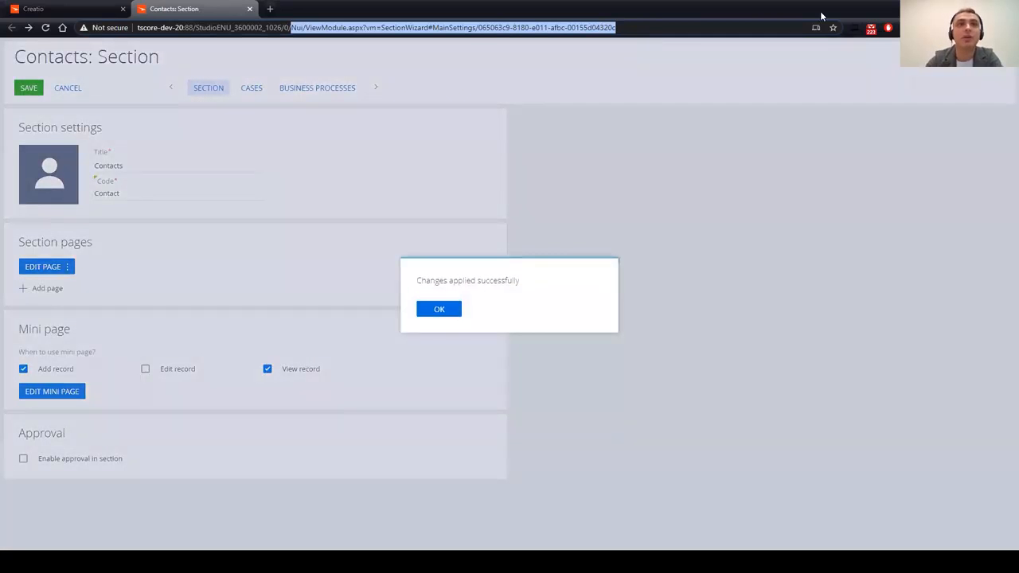
pyautogui.click(452, 310)
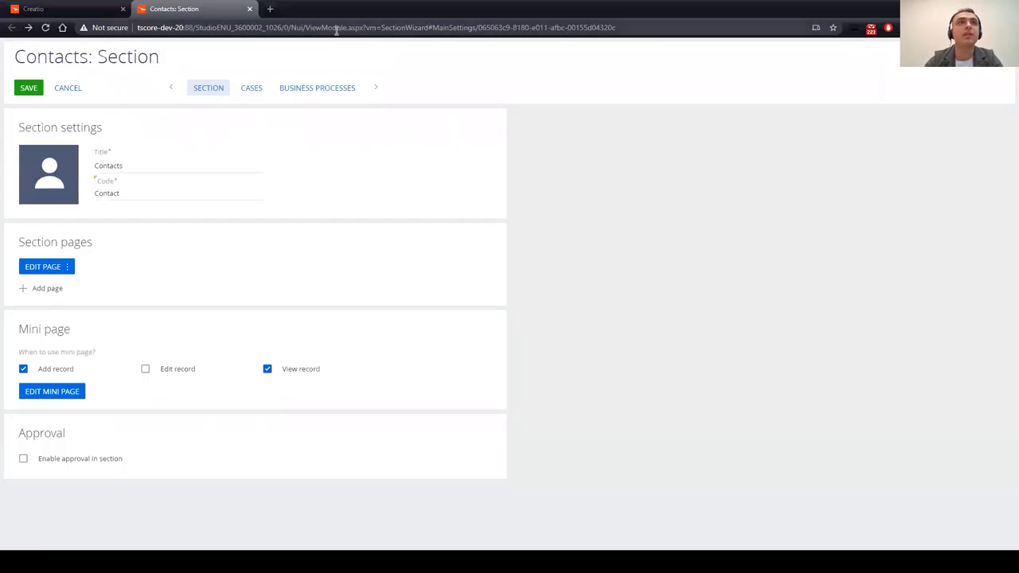
# Step: Load the /0/dev Configuration and filter it to the AccelerateGlobal package
pyautogui.moveTo(293, 27); pyautogui.dragTo(648, 31)
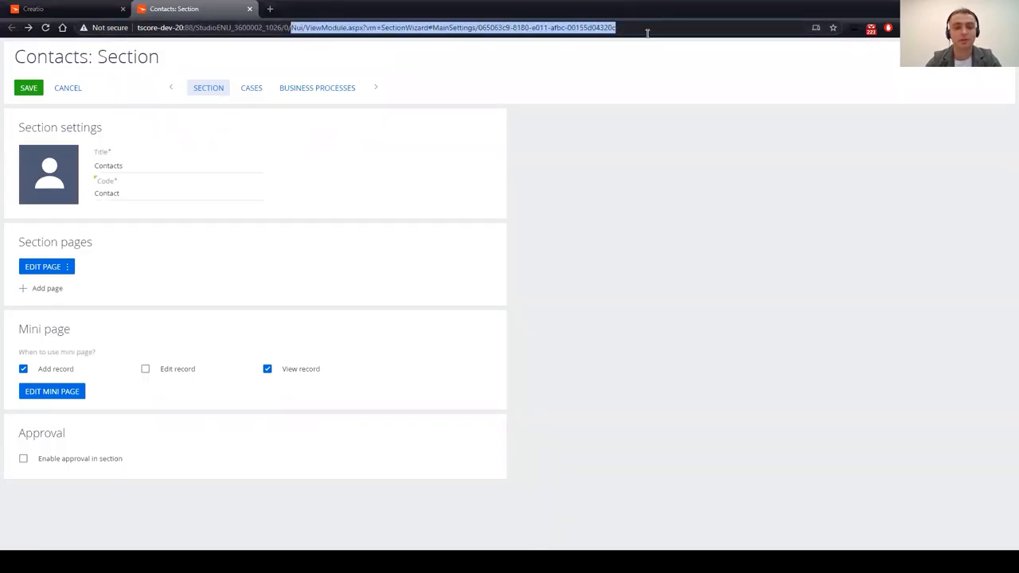
pyautogui.write('dev')
pyautogui.press('Return')
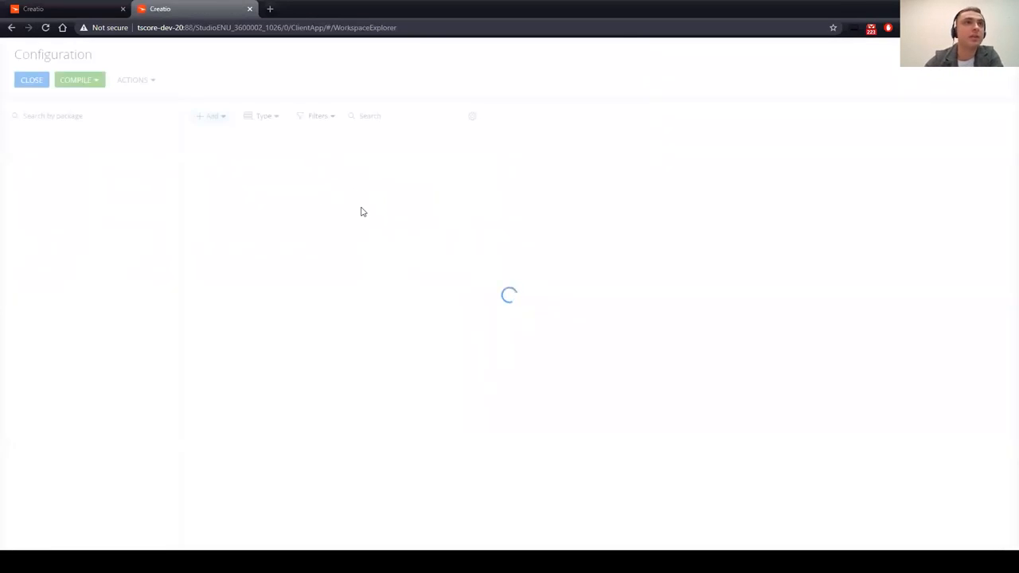
pyautogui.click(80, 157)
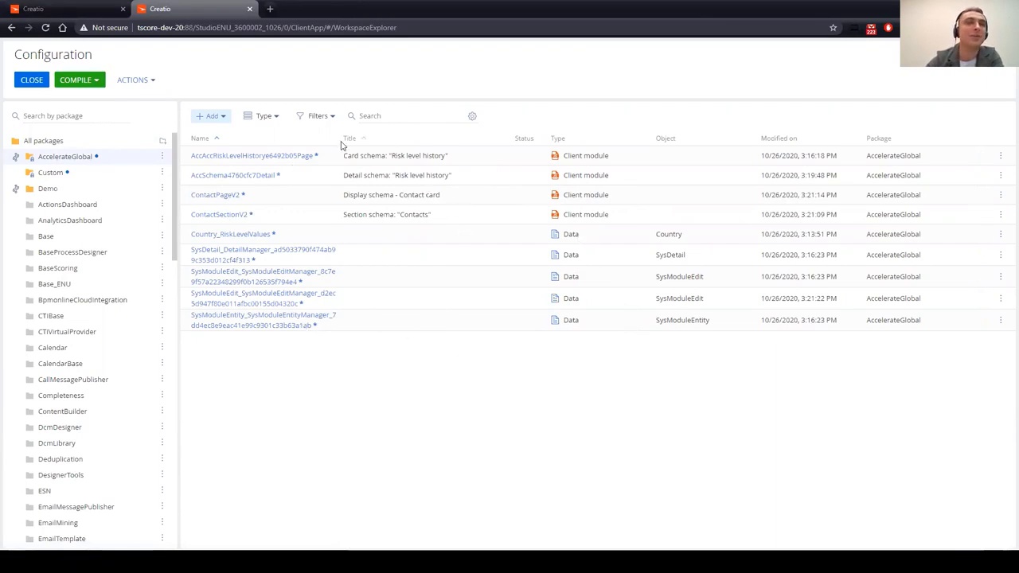
# Step: Open the sample contact's page and empty the cache with a hard reload
pyautogui.click(53, 5)
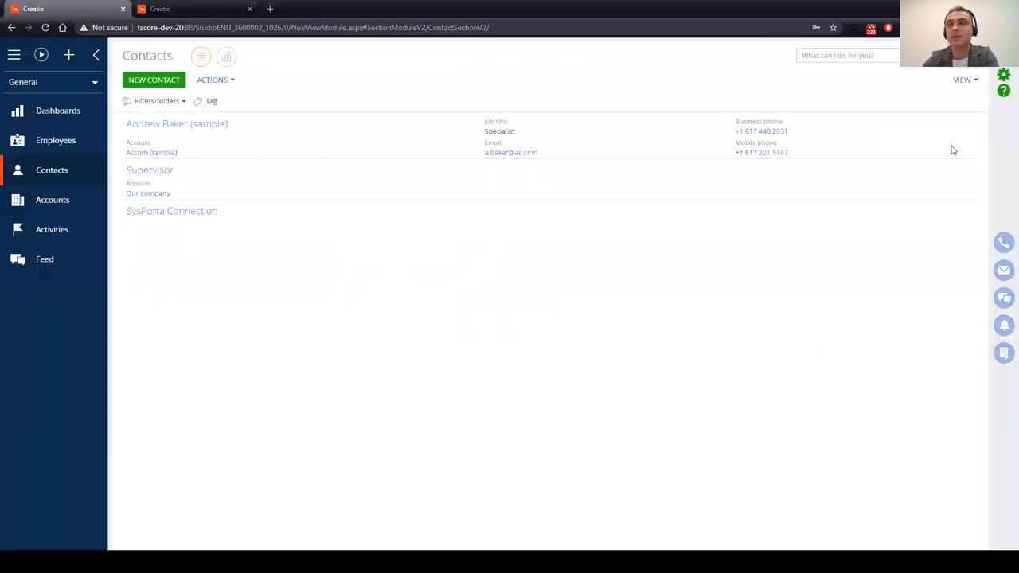
pyautogui.press('F12')
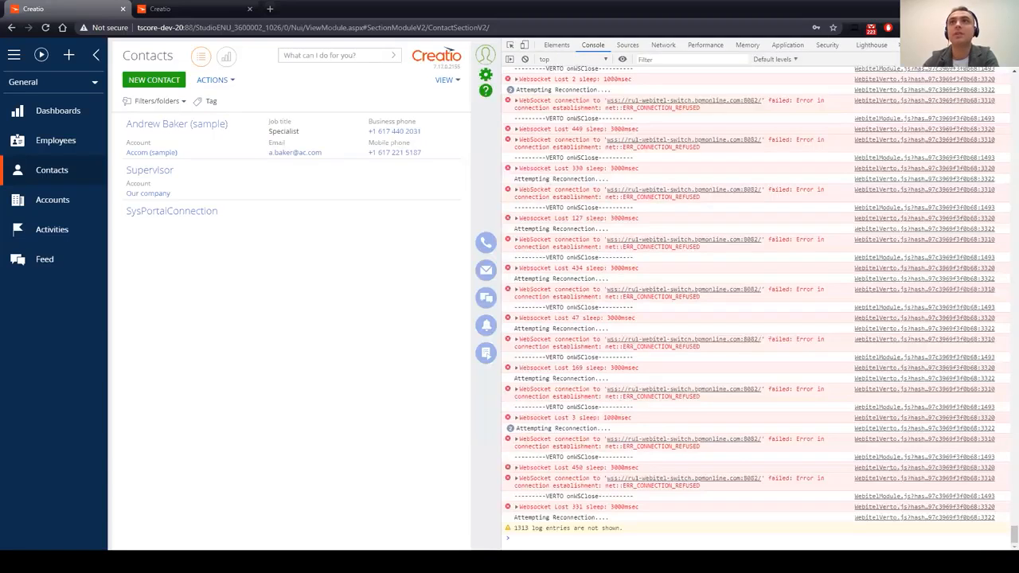
pyautogui.press('F12')
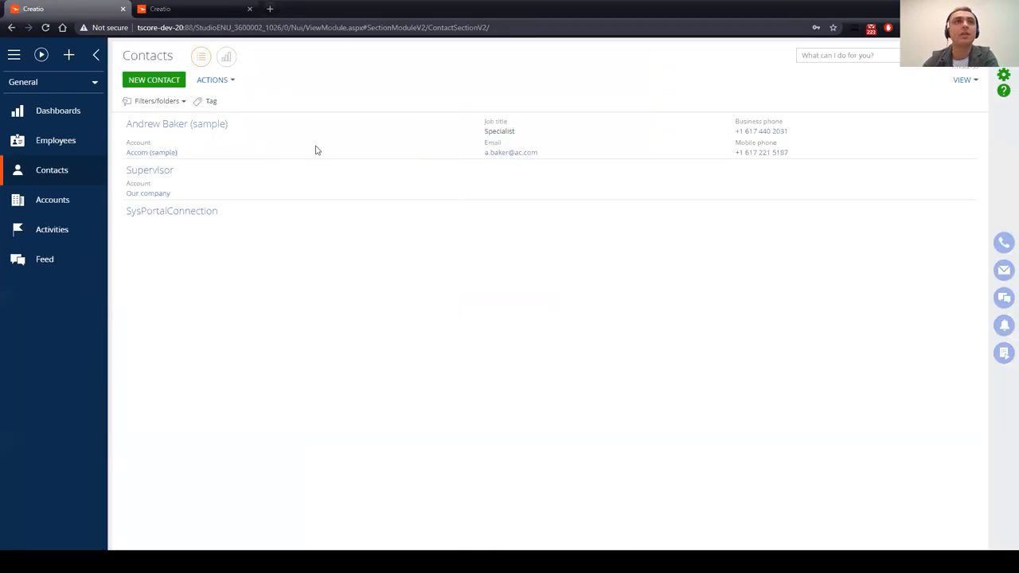
pyautogui.click(191, 128)
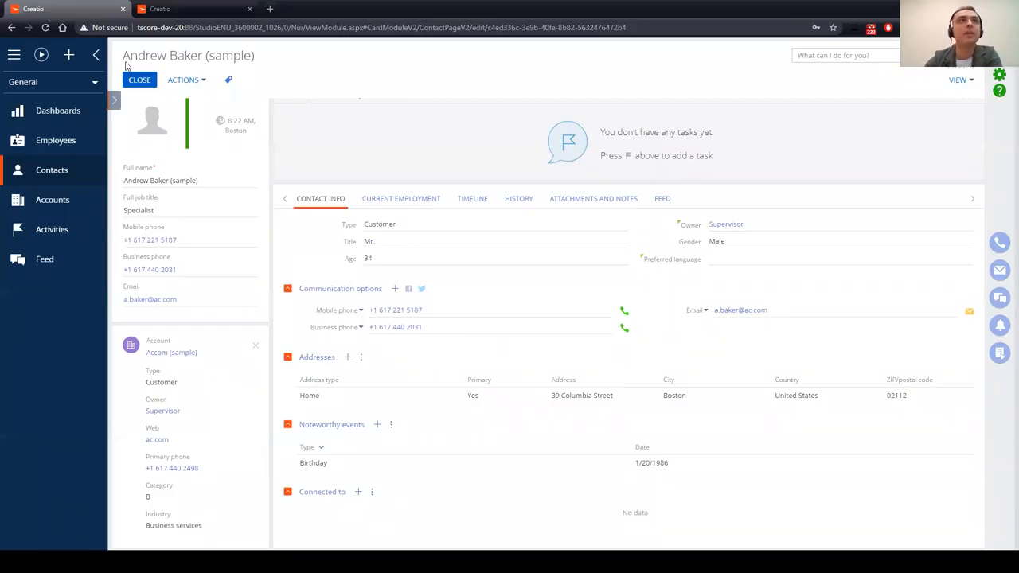
pyautogui.press('F12')
pyautogui.rightClick(46, 33)
pyautogui.click(67, 69)
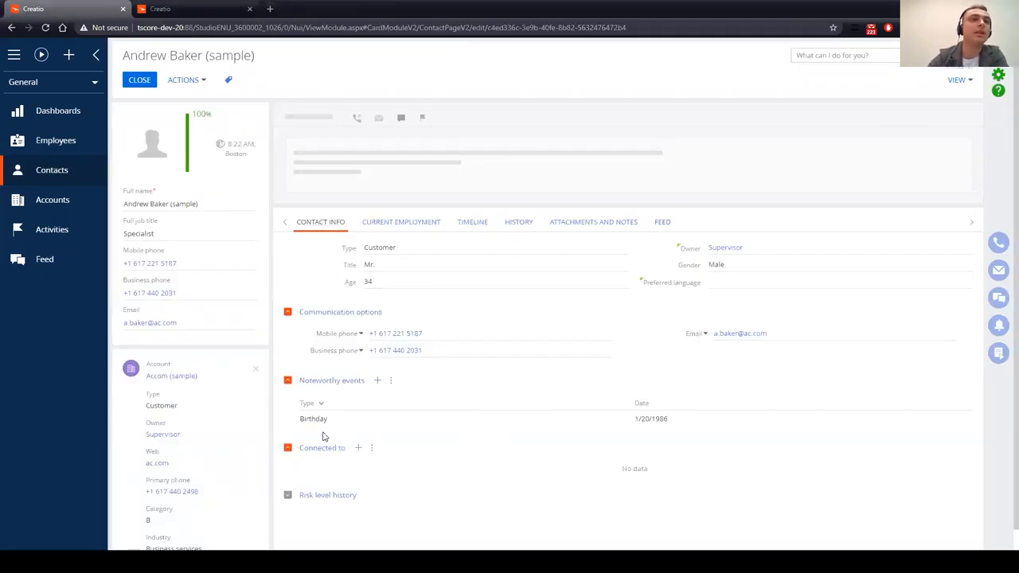
# Step: Expand Risk level history and compare its actions menu with another detail's
pyautogui.scroll(-1, 336, 487)
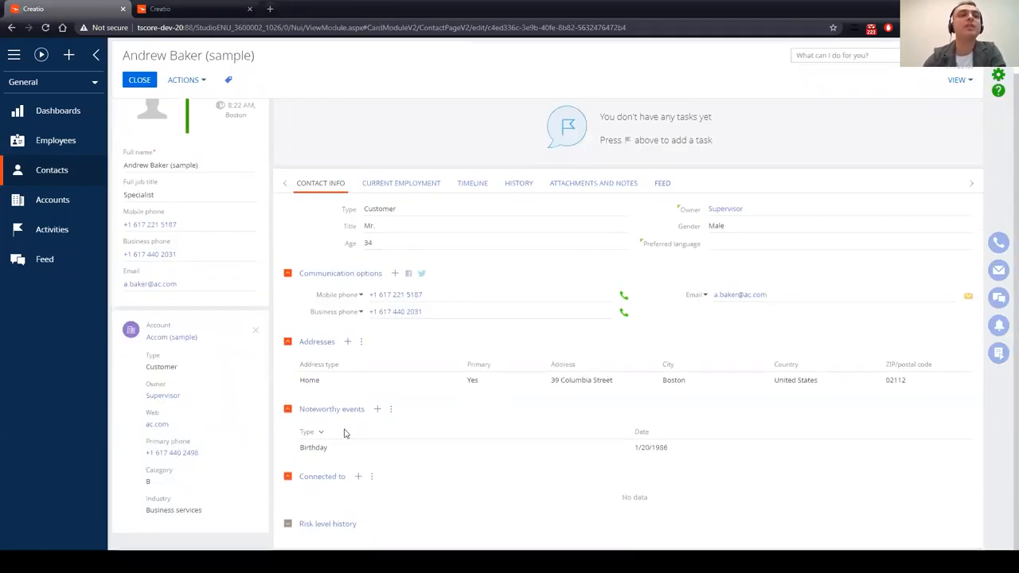
pyautogui.click(288, 524)
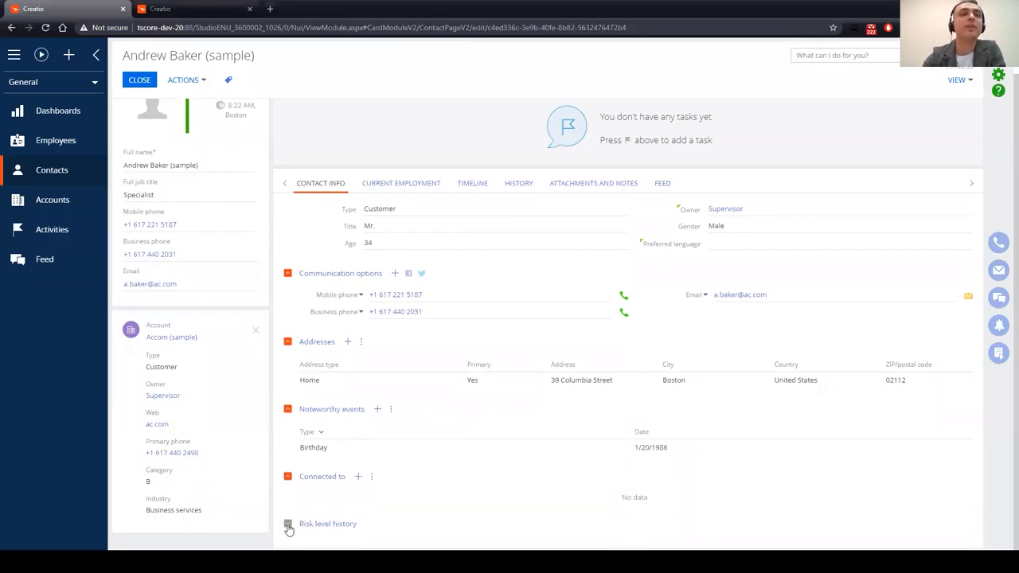
pyautogui.scroll(-1, 374, 480)
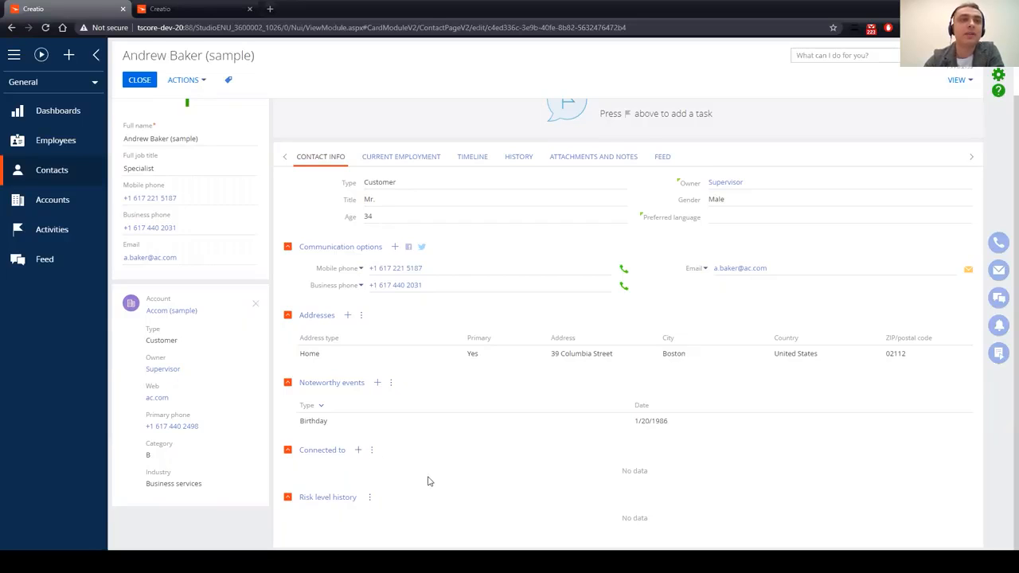
pyautogui.click(374, 451)
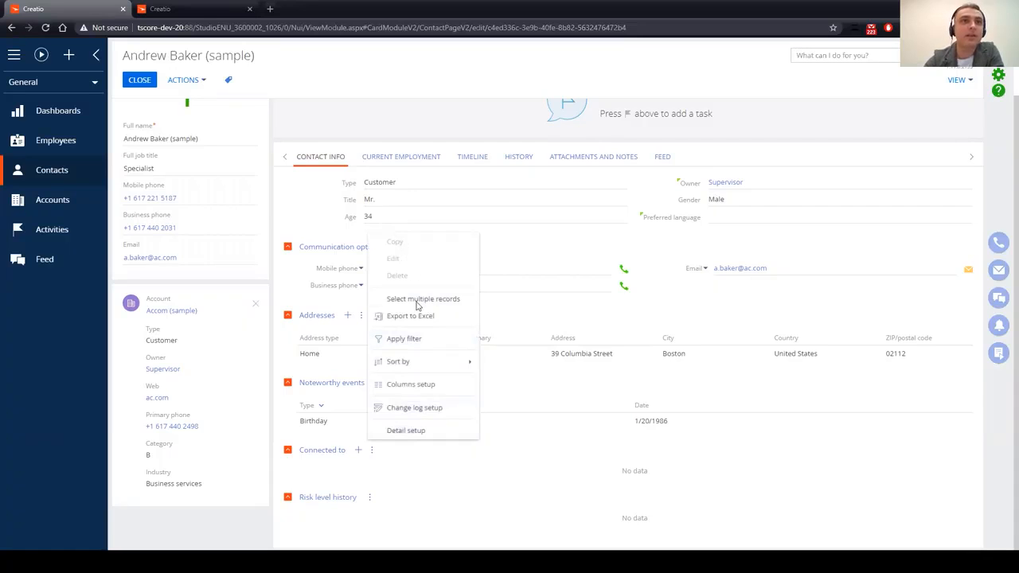
pyautogui.click(370, 499)
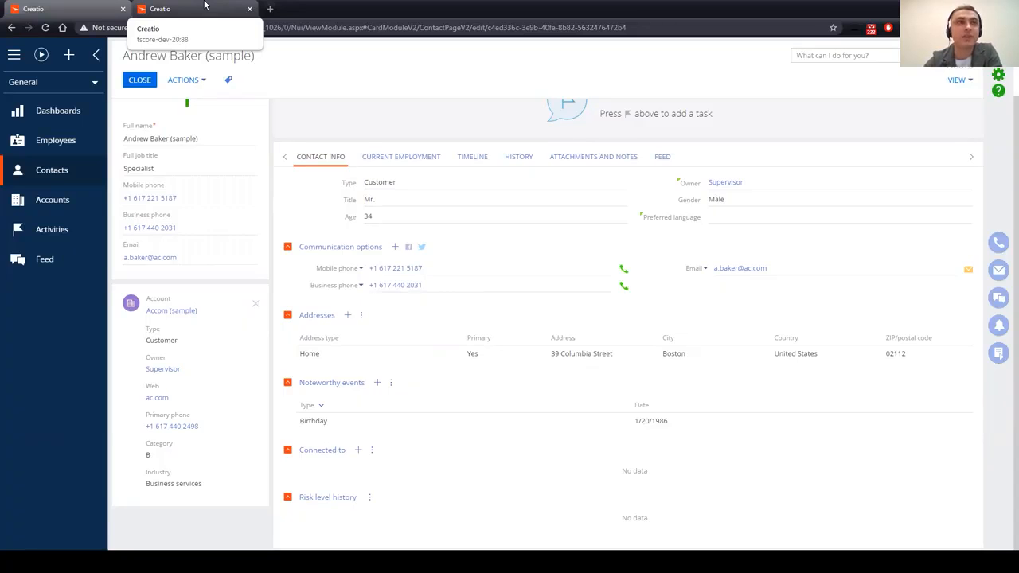
# Step: On the Configuration tab, add a new SQL script item
pyautogui.click(205, 7)
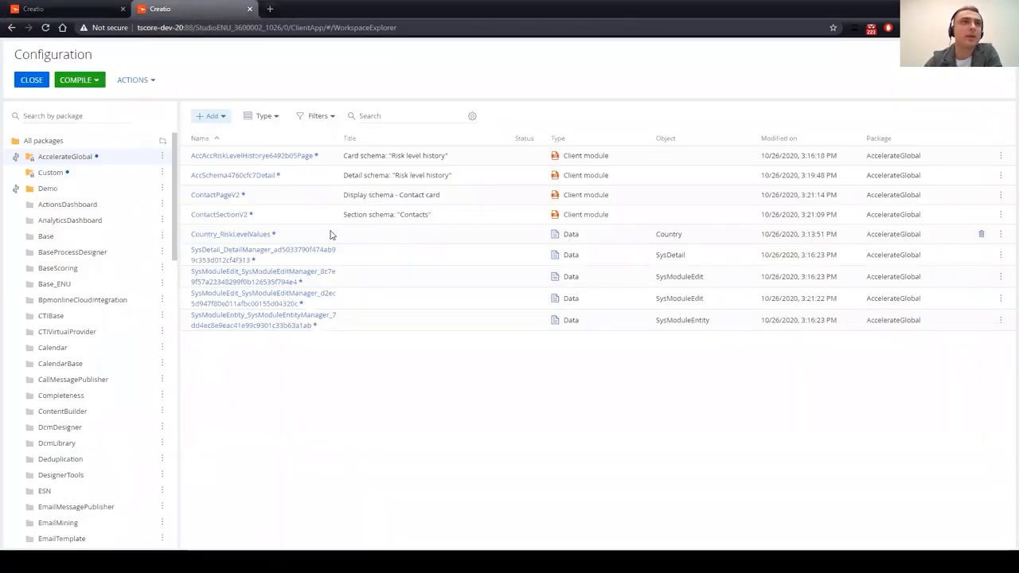
pyautogui.click(216, 117)
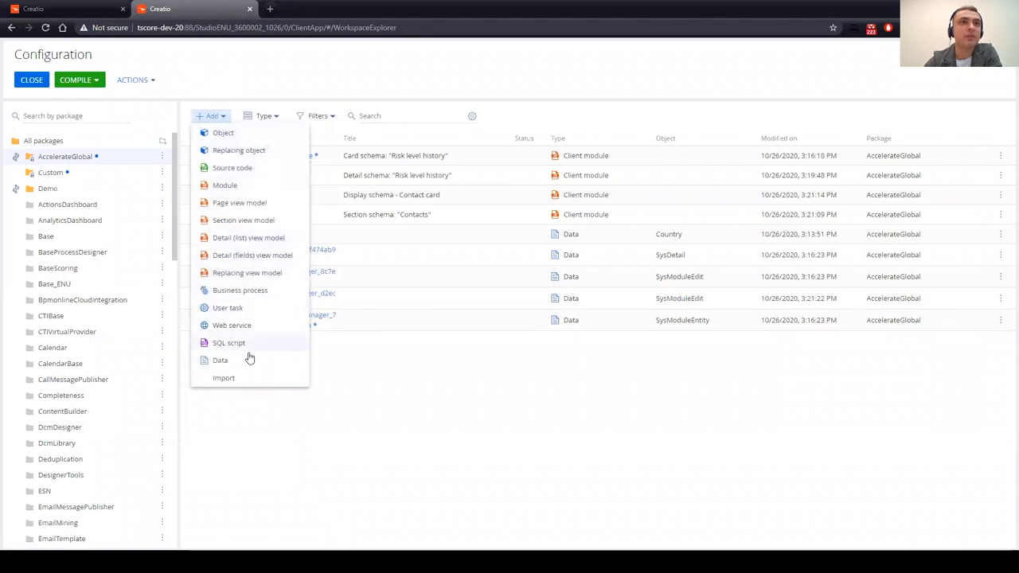
pyautogui.click(236, 343)
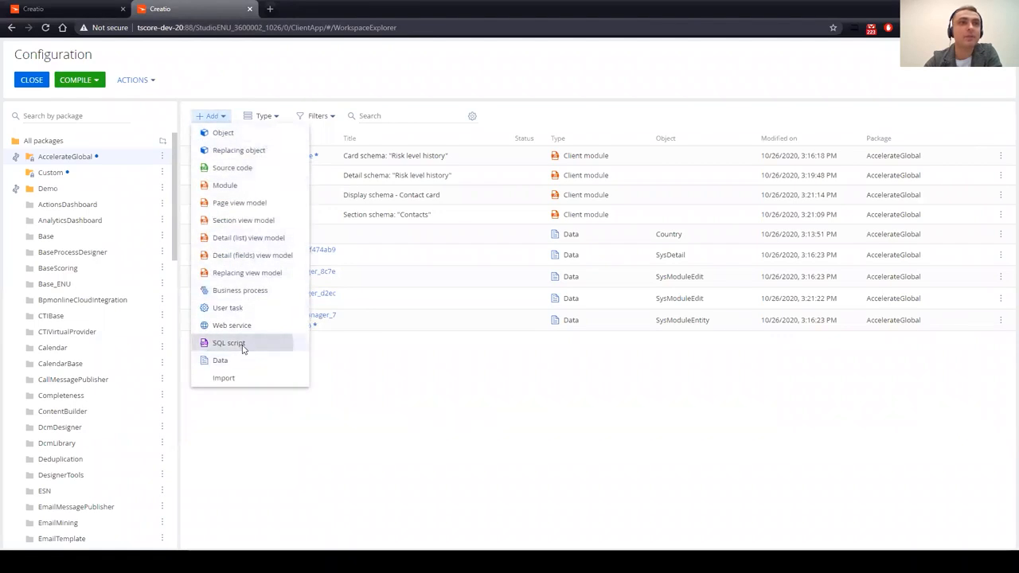
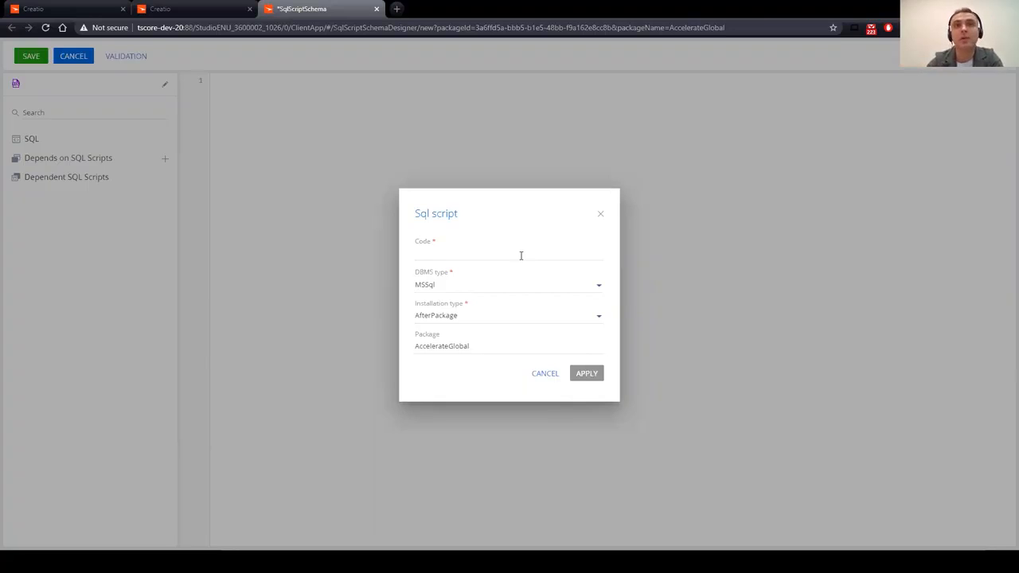
# Step: Create the SetDefRiskLevel SQL script with the pasted INSERT…SELECT 'Not set' query and save it
pyautogui.click(498, 253)
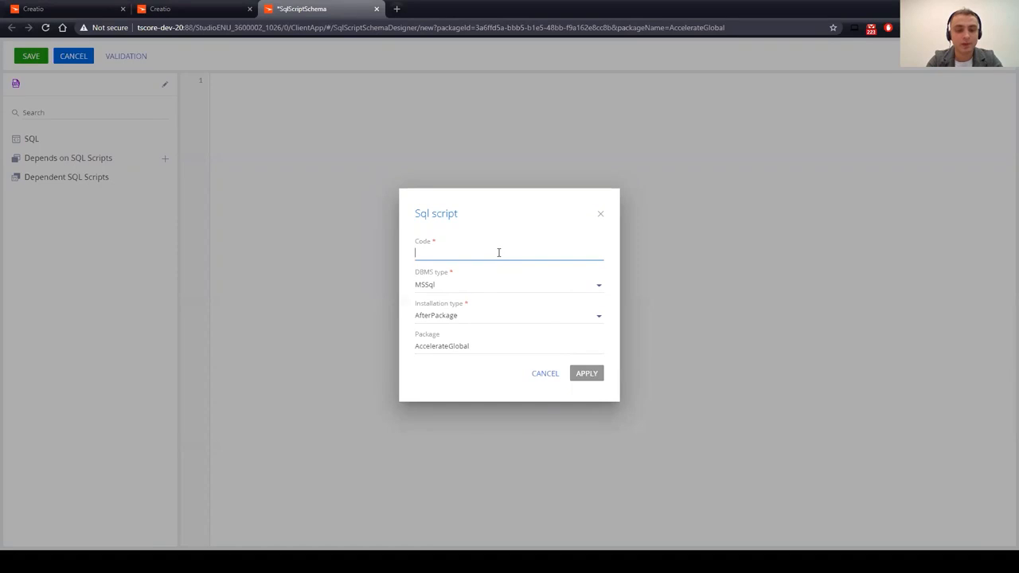
pyautogui.write('SetDefRiskLevel')
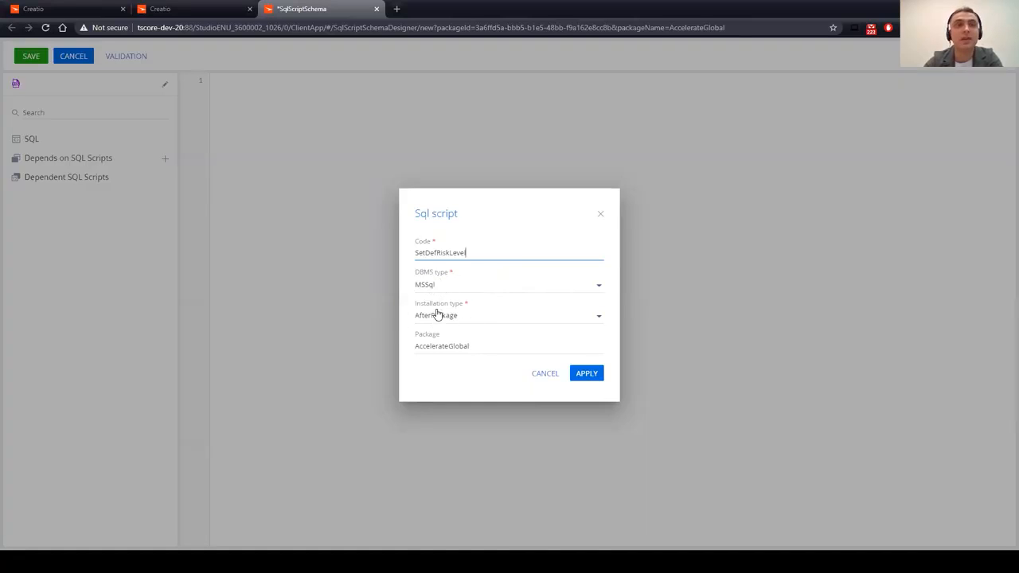
pyautogui.click(587, 373)
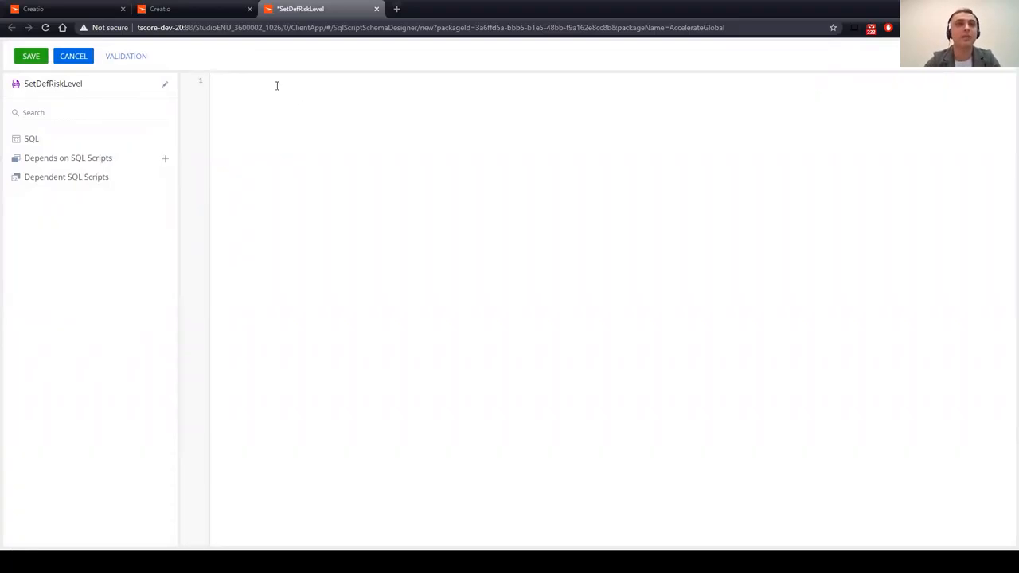
pyautogui.write("INSERT INTO AccRiskLevelHistory (     AccRiskLevelId,     AccContactId) SELECT     (SELECT id FROM ACCRISKLEVEL where name like 'Not set') as AccRiskLevelId,     Id as AccContactId From Contact")
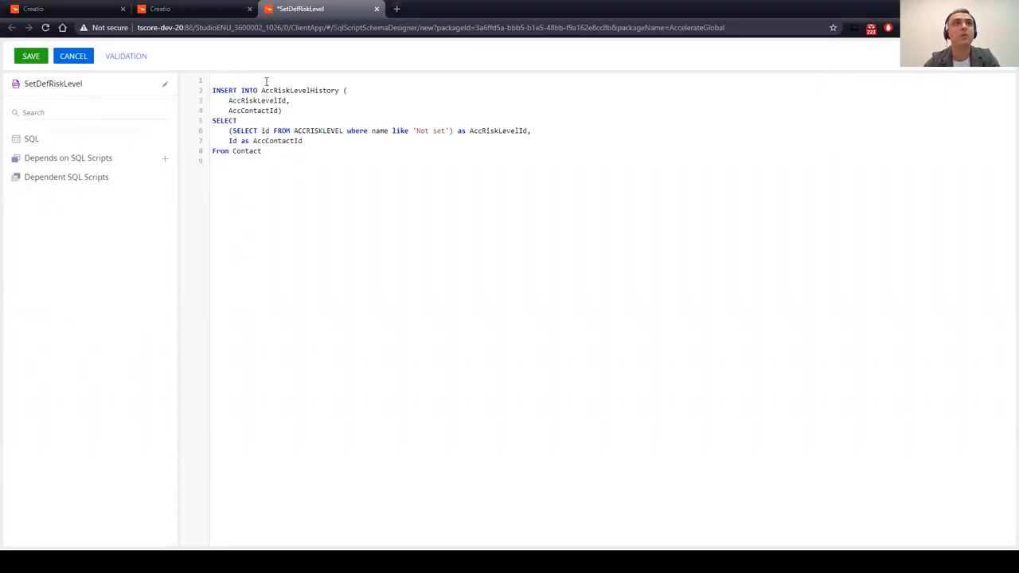
pyautogui.click(267, 81)
pyautogui.press('Delete')
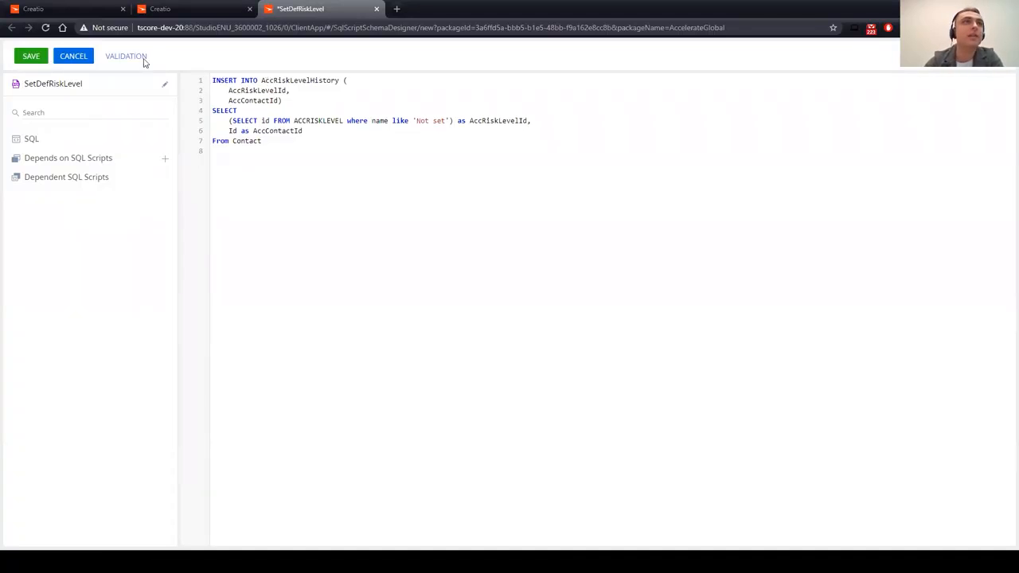
pyautogui.click(32, 57)
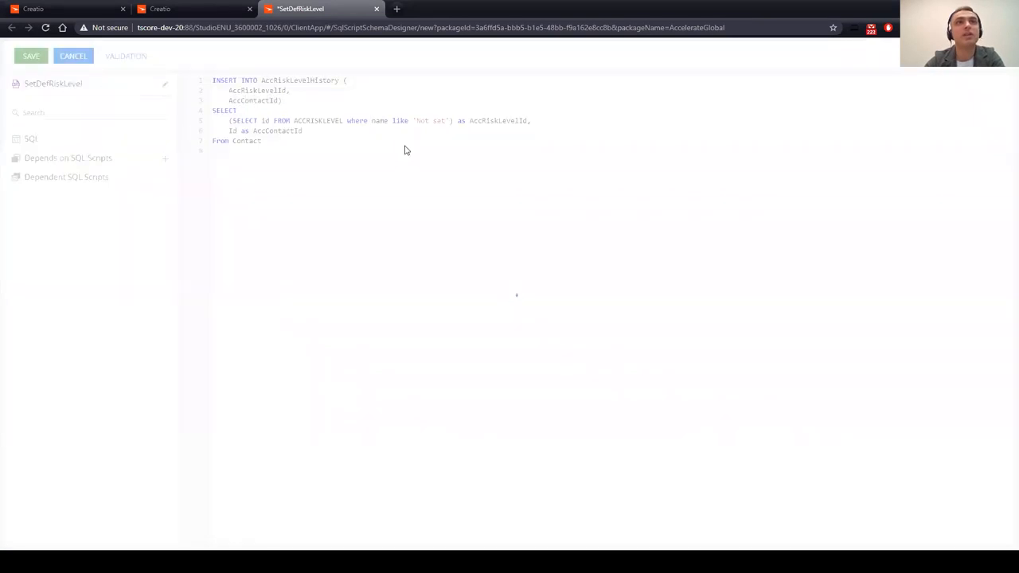
# Step: Test validation by breaking the 'where' keyword, then discard the edit and close the designer
pyautogui.click(368, 121)
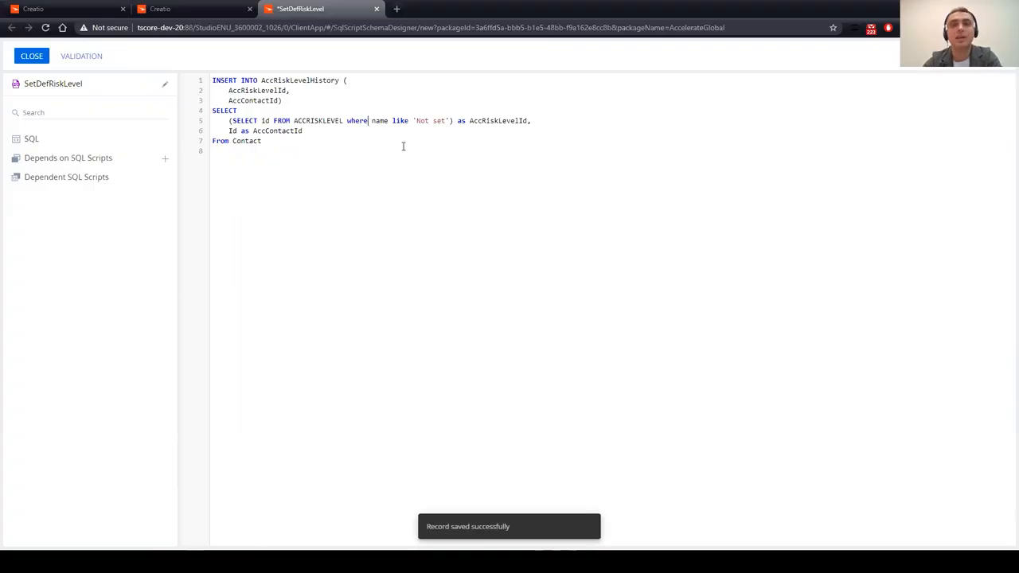
pyautogui.press('BackSpace')
pyautogui.click(120, 59)
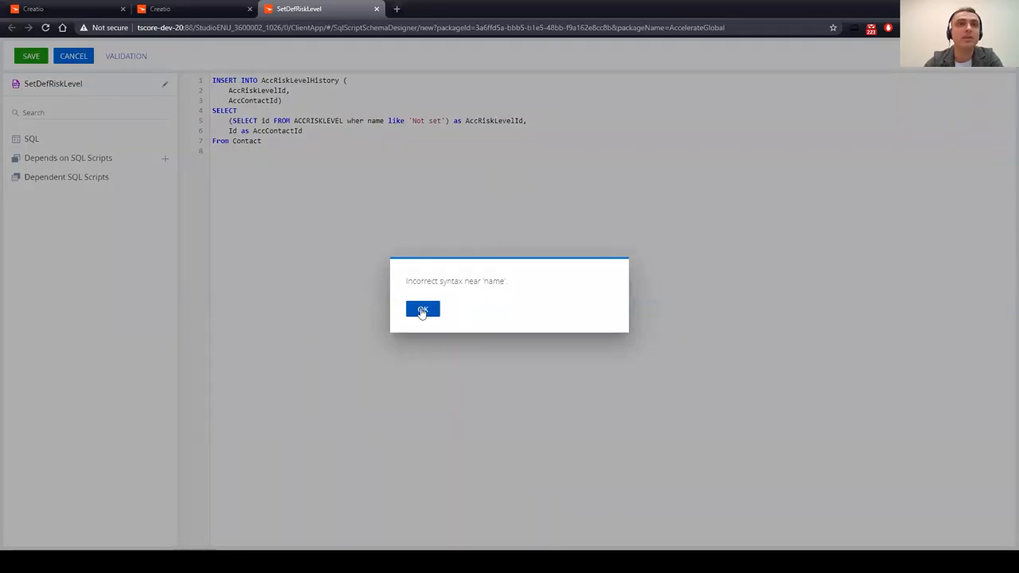
pyautogui.click(425, 310)
pyautogui.click(85, 57)
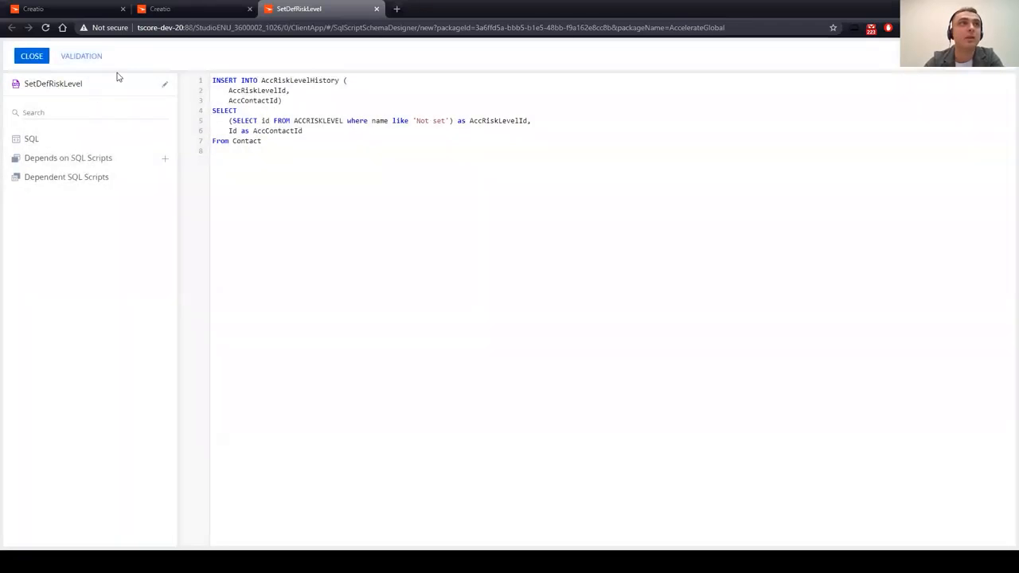
pyautogui.click(33, 56)
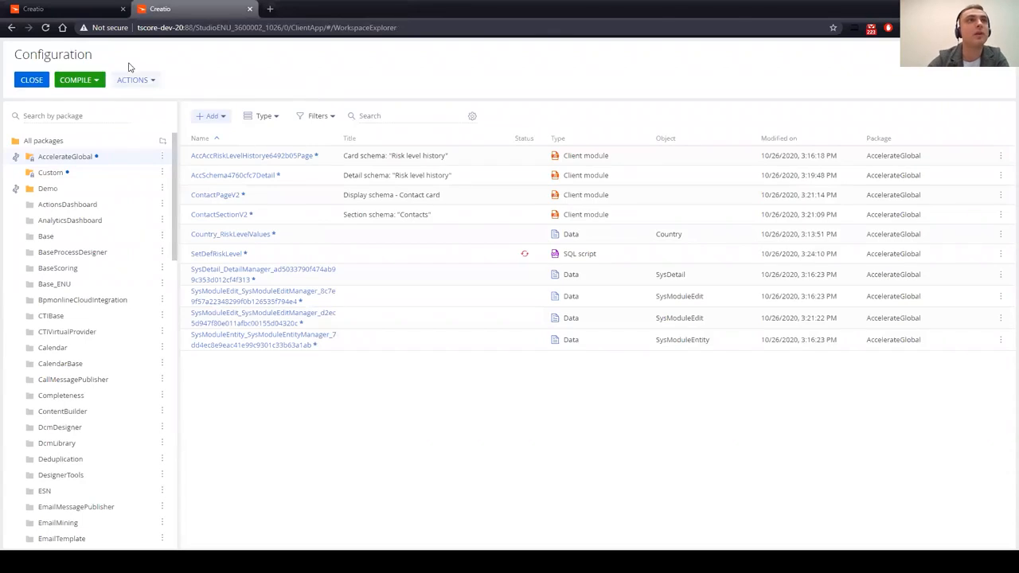
# Step: Filter items by Need actualization and install the SetDefRiskLevel script into the database
pyautogui.click(326, 120)
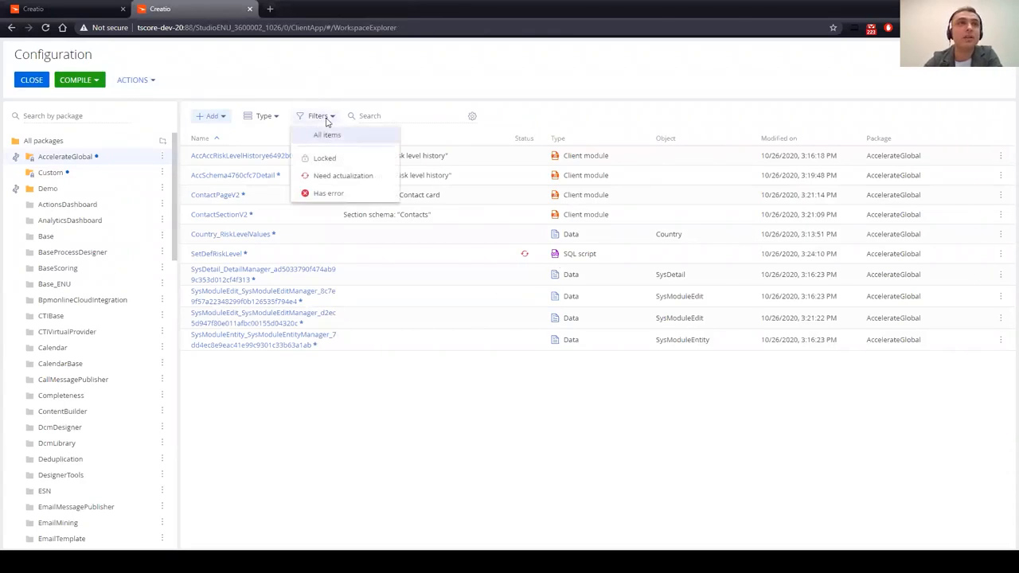
pyautogui.click(336, 177)
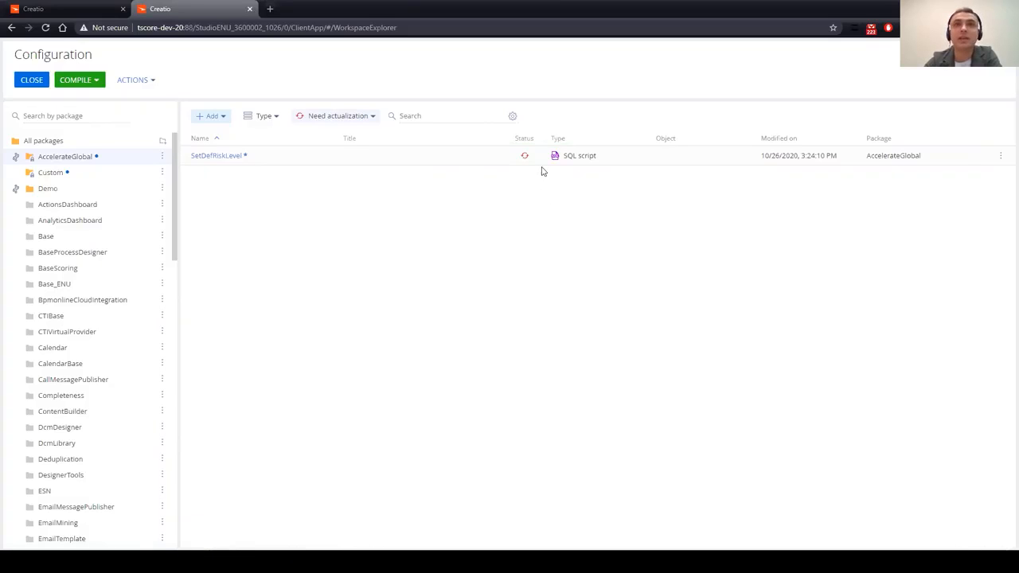
pyautogui.moveTo(525, 158)
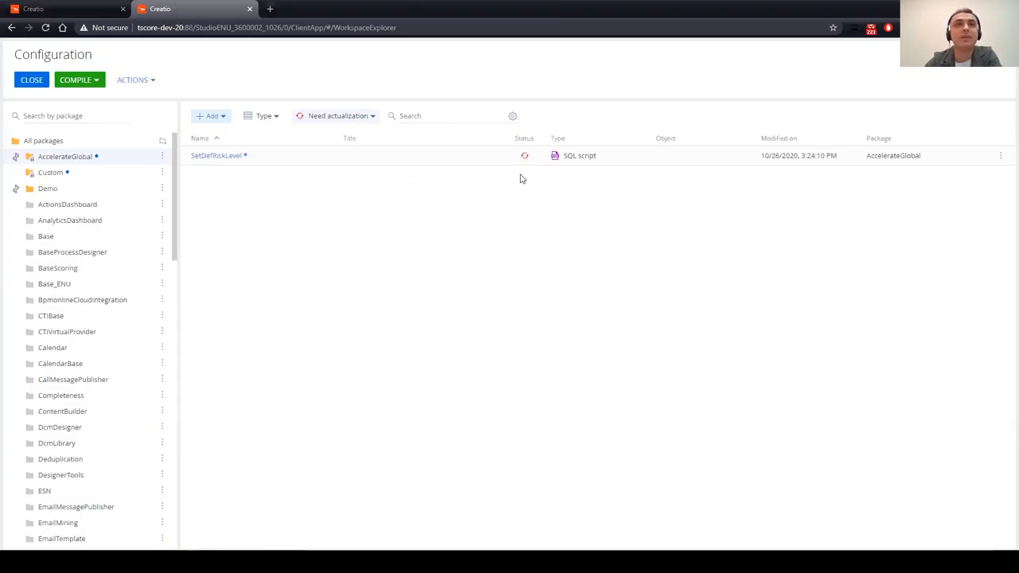
pyautogui.click(1002, 158)
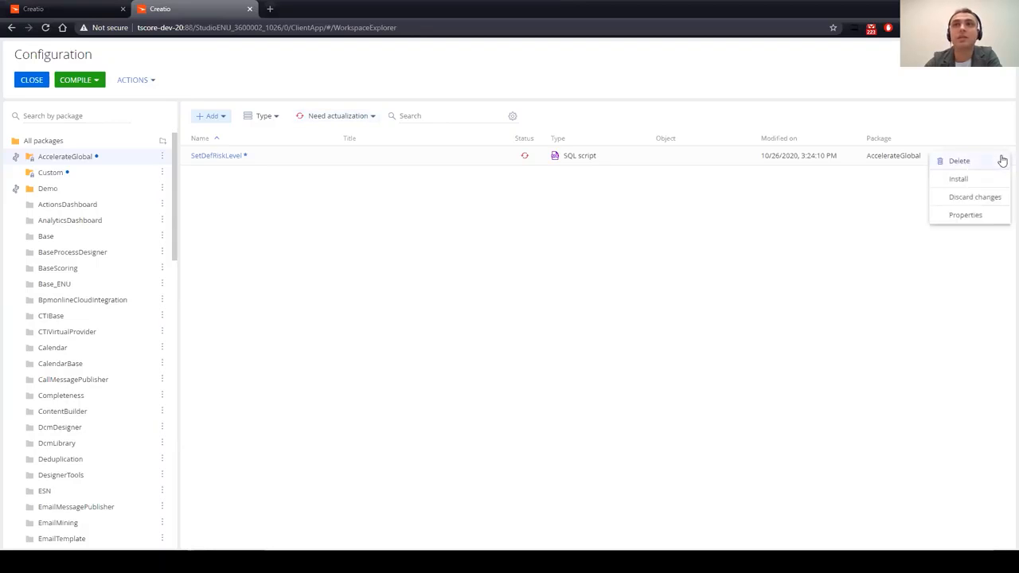
pyautogui.click(959, 180)
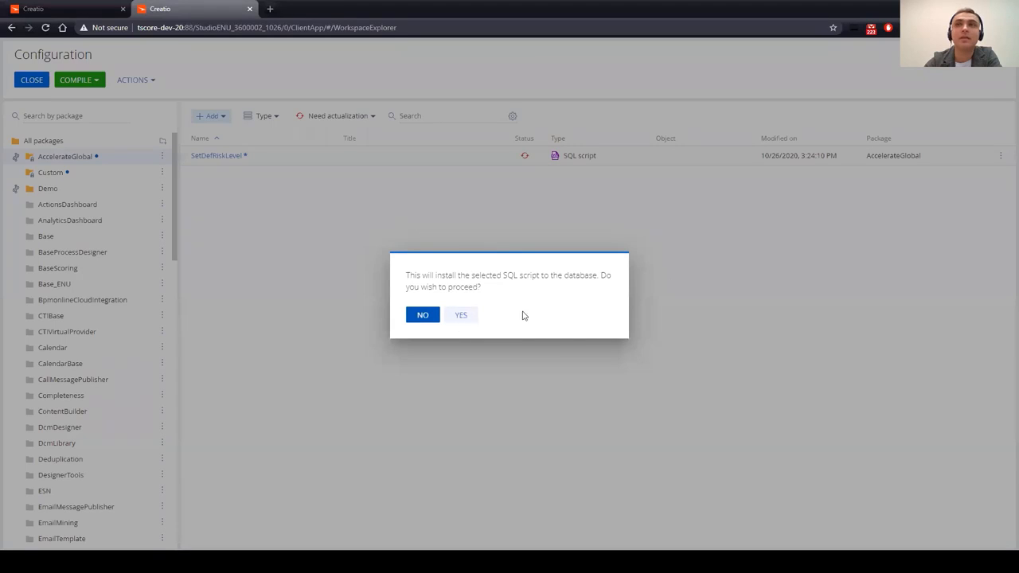
pyautogui.click(461, 316)
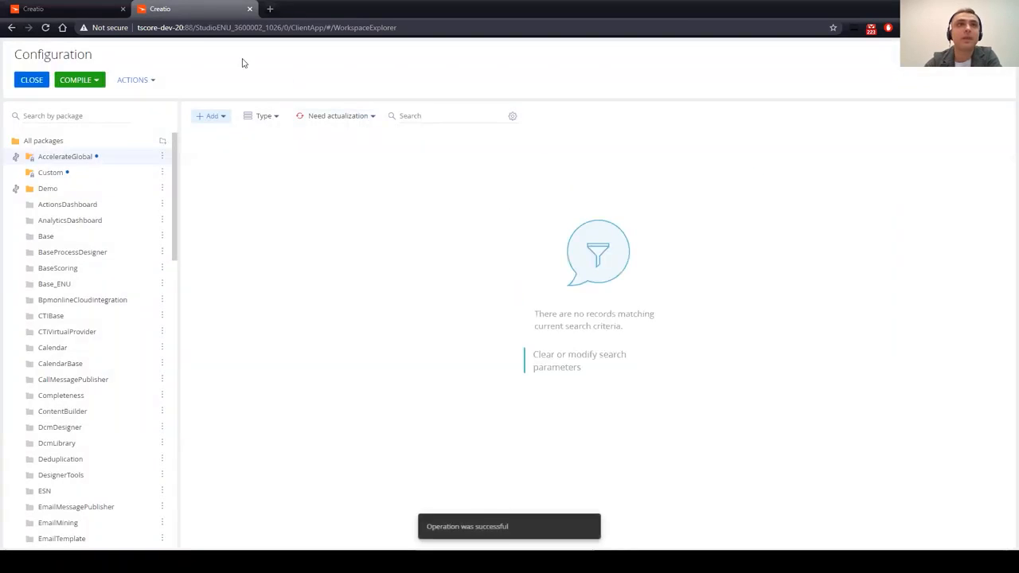
# Step: Reset the item filter to All items and go to the contact's browser tab
pyautogui.click(342, 121)
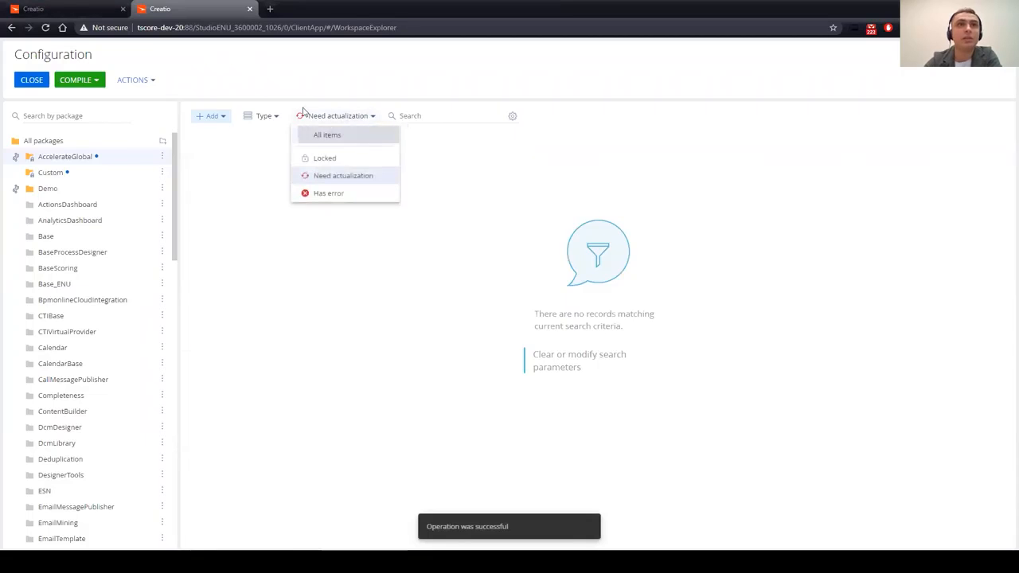
pyautogui.click(326, 135)
pyautogui.click(78, 5)
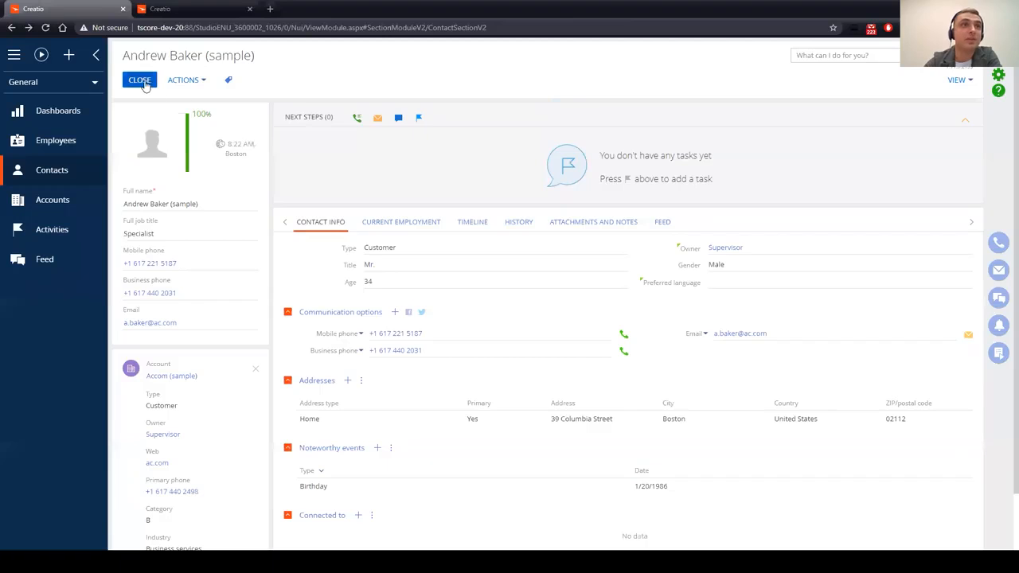
# Step: Reopen the sample contact to confirm a 'Not set' Risk level history entry, then return to Configuration
pyautogui.click(142, 80)
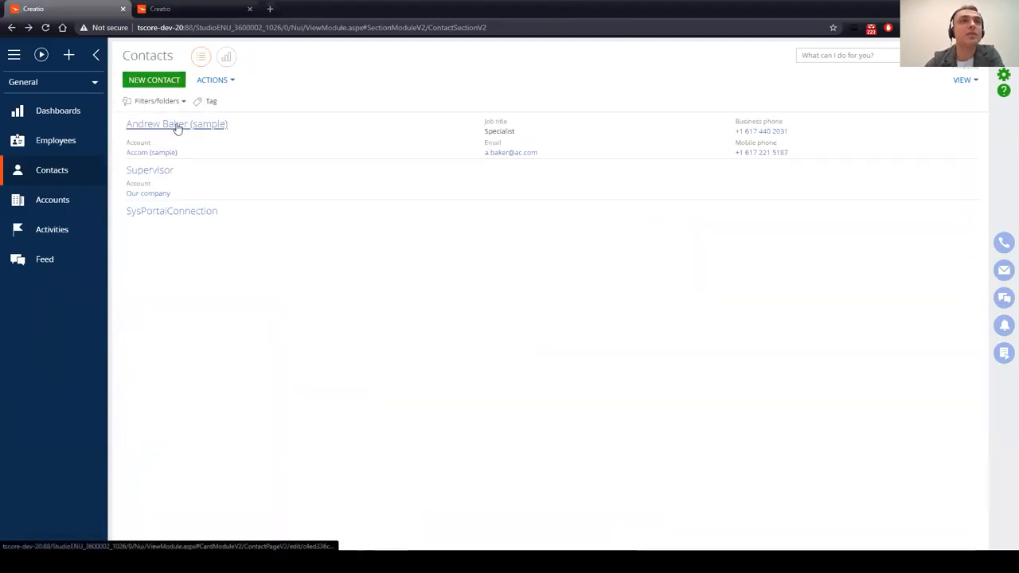
pyautogui.click(176, 126)
pyautogui.scroll(-2, 410, 350)
pyautogui.scroll(-1, 375, 421)
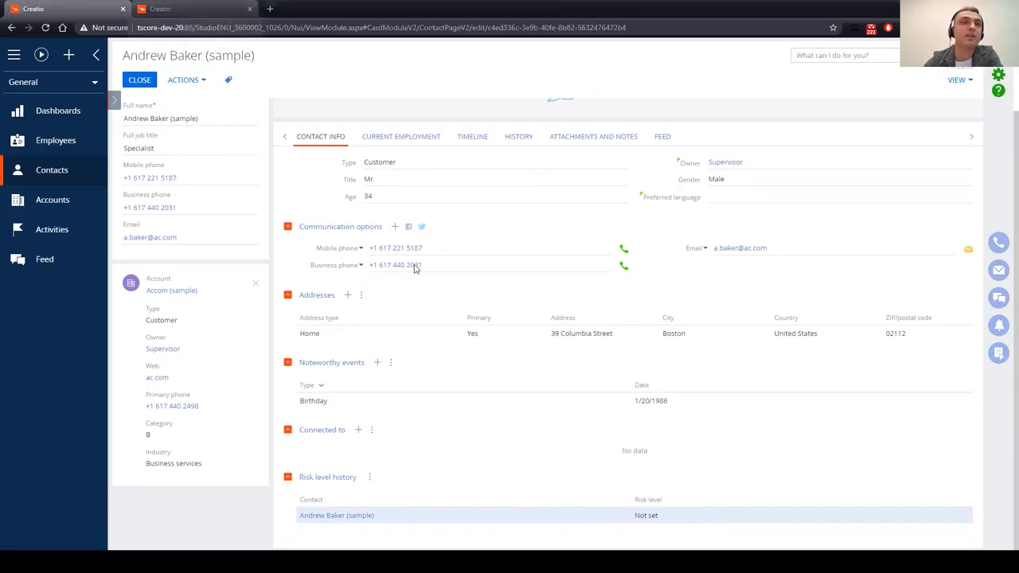
pyautogui.click(195, 9)
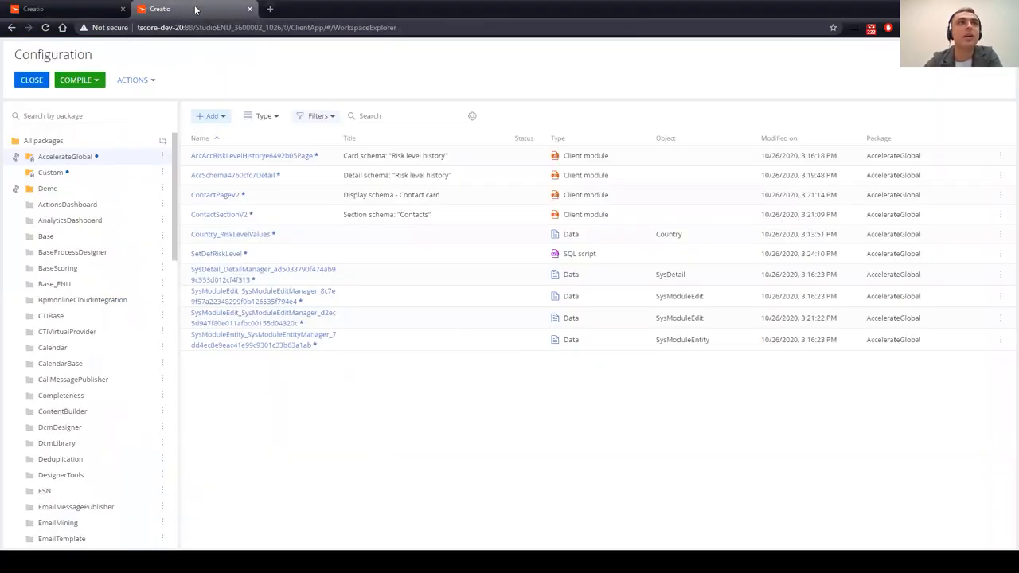
# Step: Commit AccelerateGlobal to the repository with a corrected 'Description for package' text
pyautogui.click(162, 157)
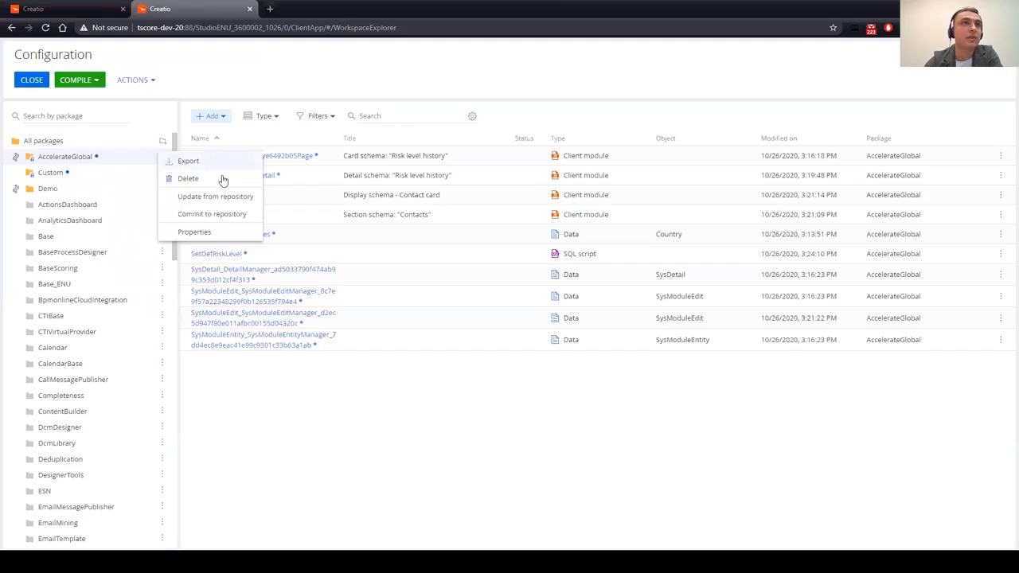
pyautogui.click(242, 215)
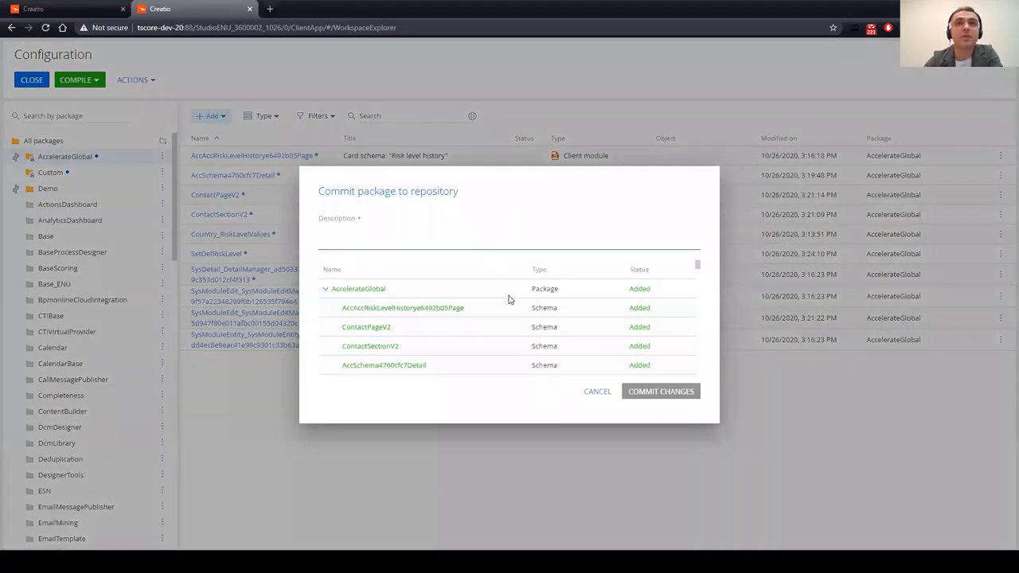
pyautogui.scroll(-5, 466, 294)
pyautogui.scroll(5, 471, 298)
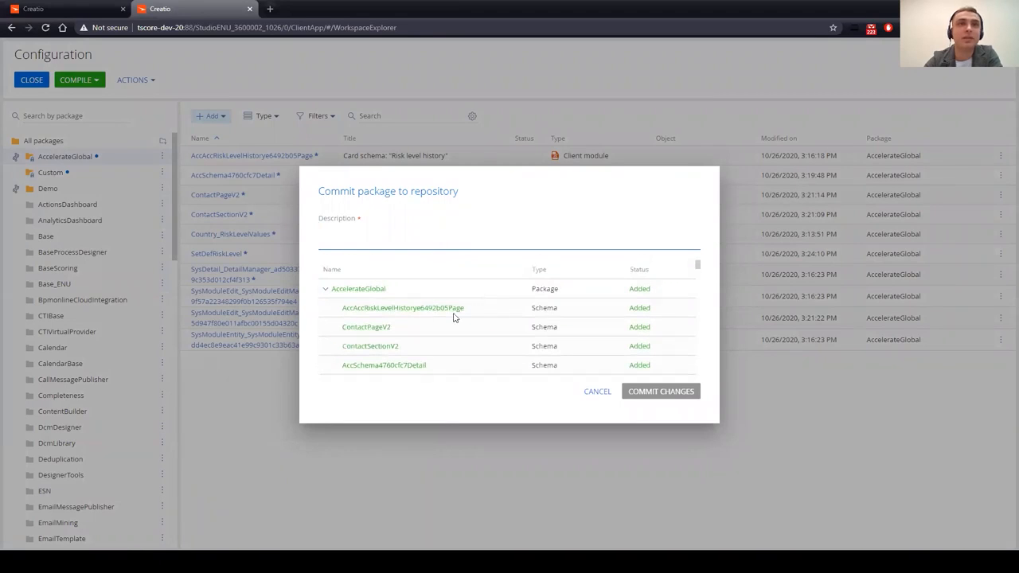
pyautogui.scroll(-3, 549, 325)
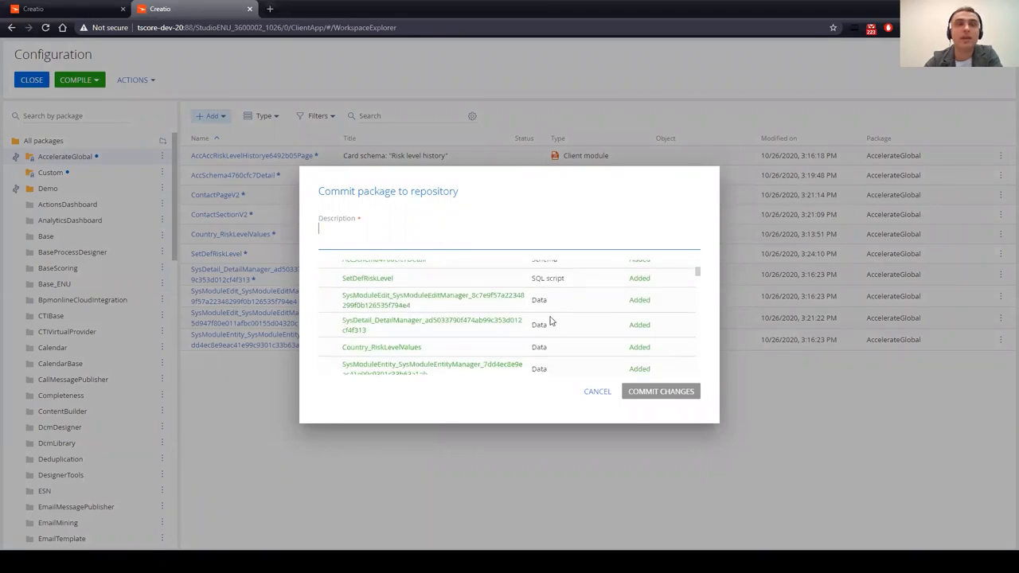
pyautogui.scroll(3, 517, 317)
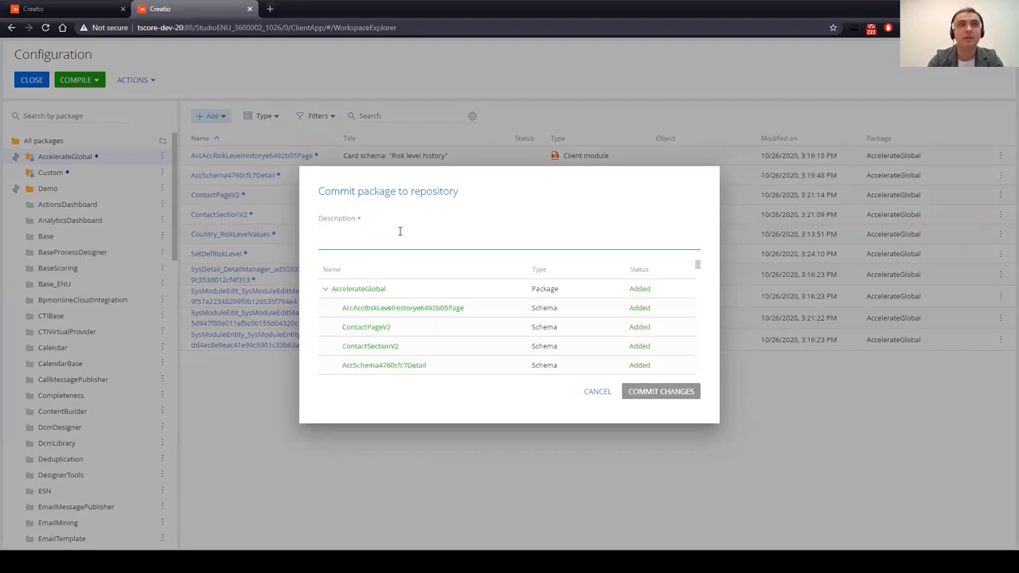
pyautogui.write('Description fo')
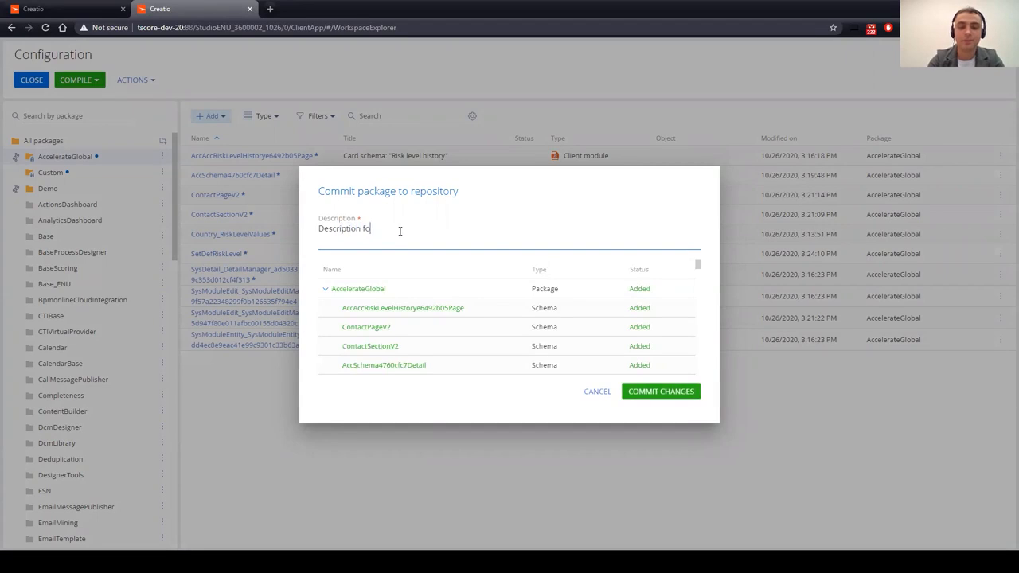
pyautogui.write('r packgae')
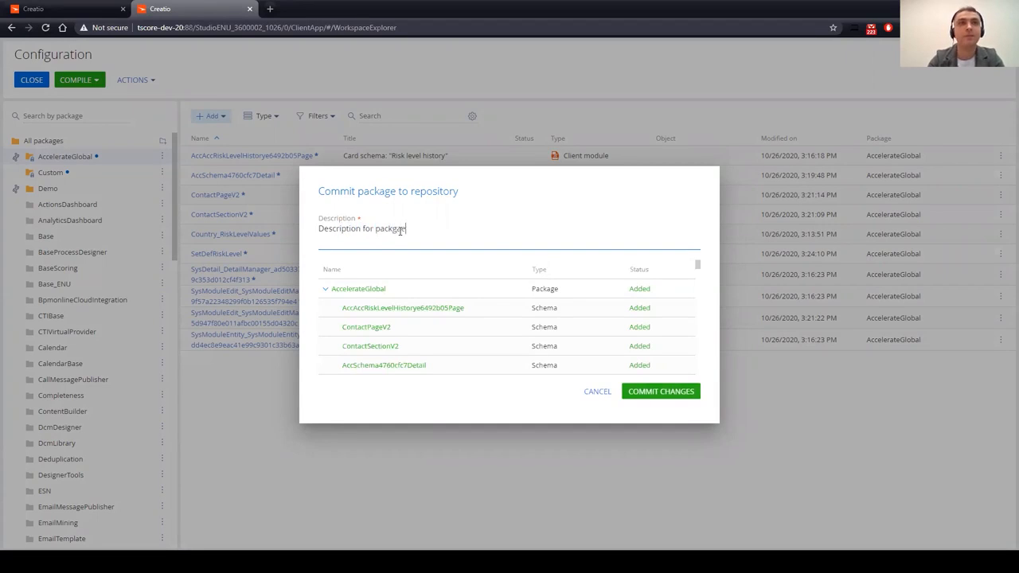
pyautogui.moveTo(408, 229); pyautogui.dragTo(385, 229)
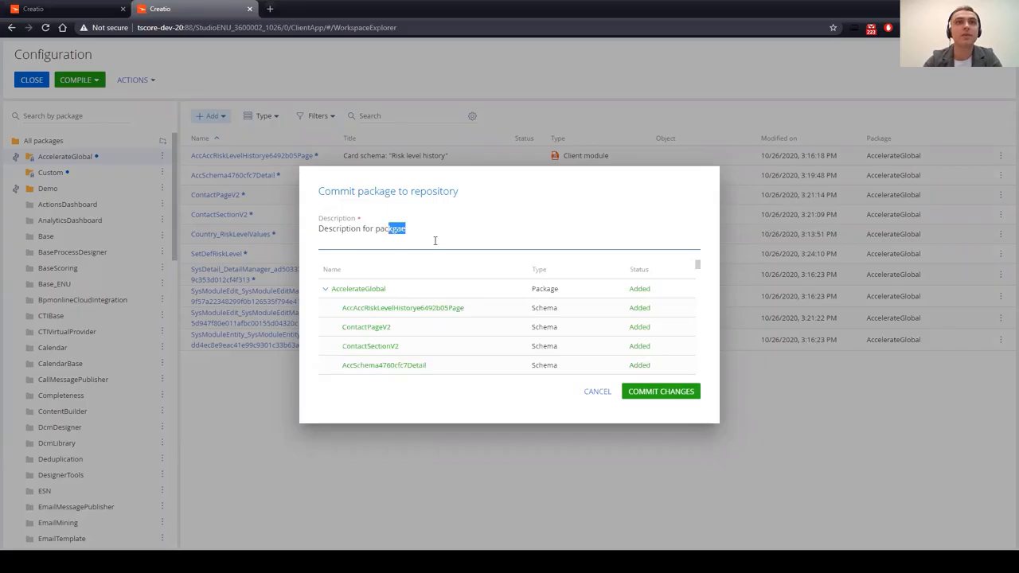
pyautogui.press('BackSpace')
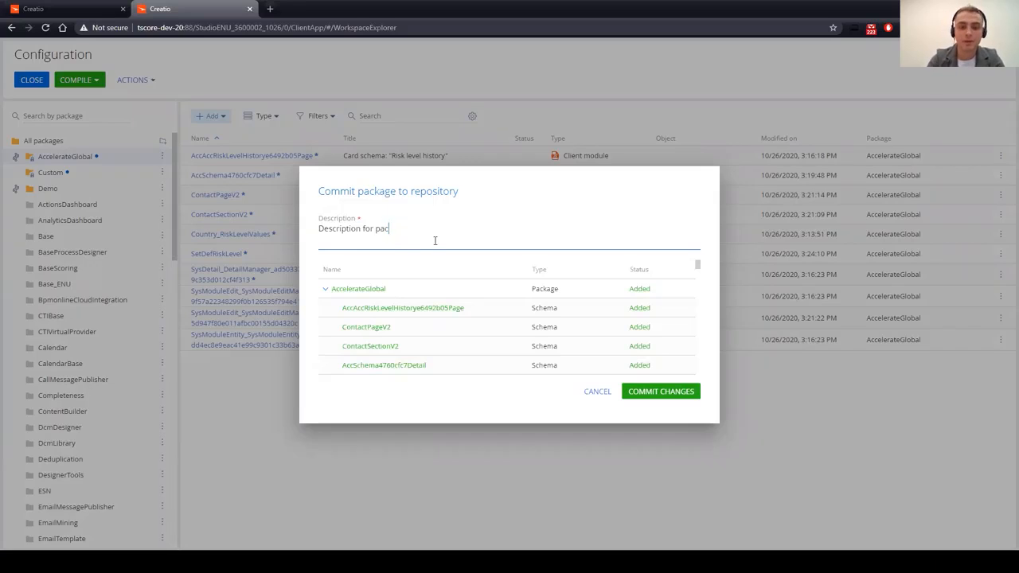
pyautogui.click(673, 395)
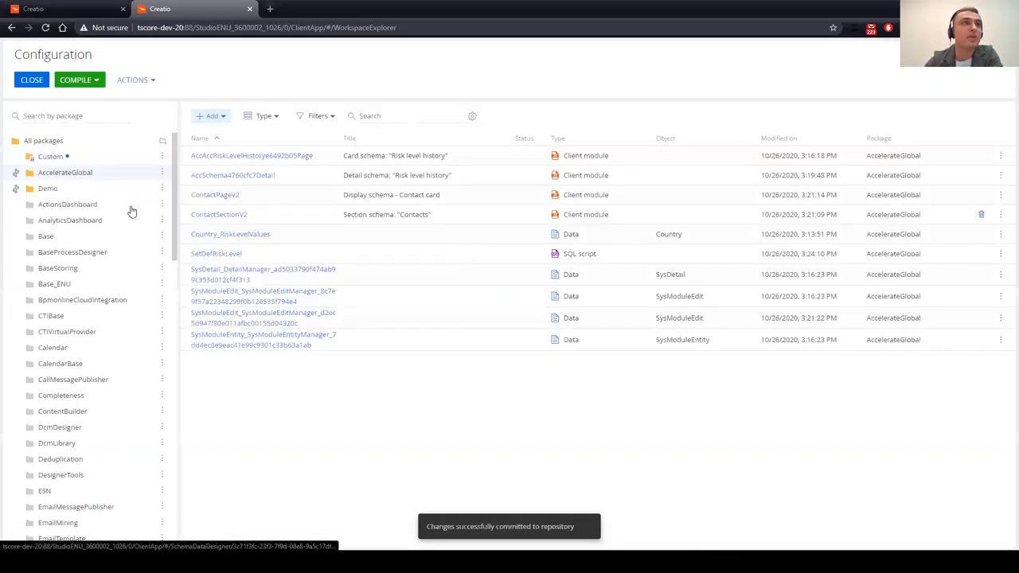
# Step: Export the AccelerateGlobal package as a zip archive
pyautogui.moveTo(75, 183); pyautogui.dragTo(114, 183)
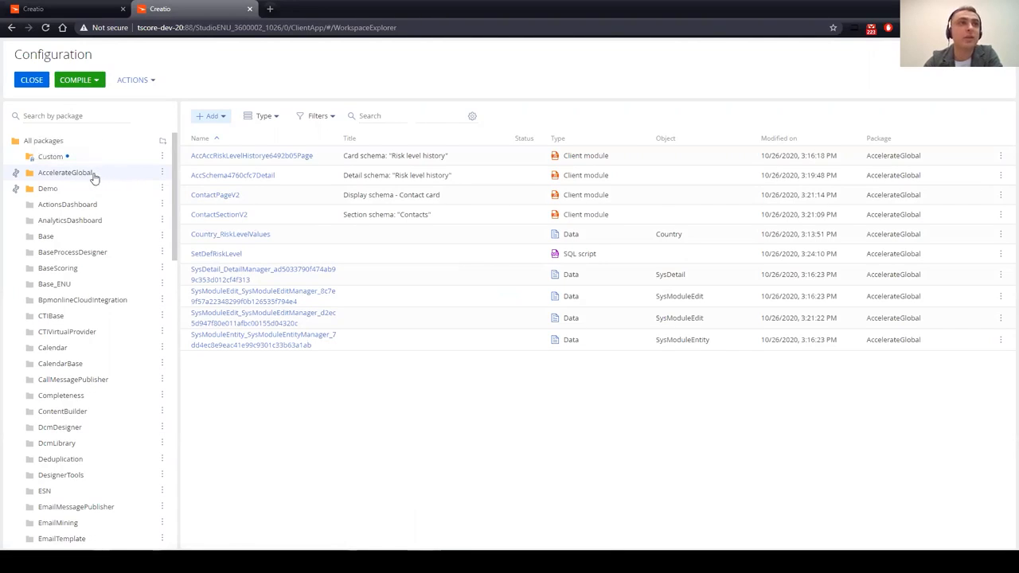
pyautogui.click(161, 173)
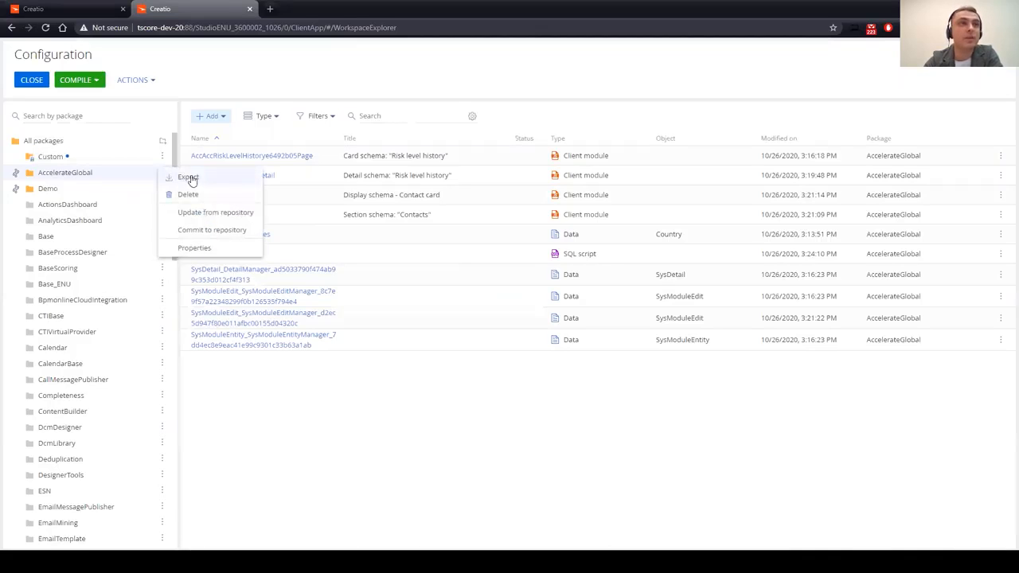
pyautogui.click(191, 178)
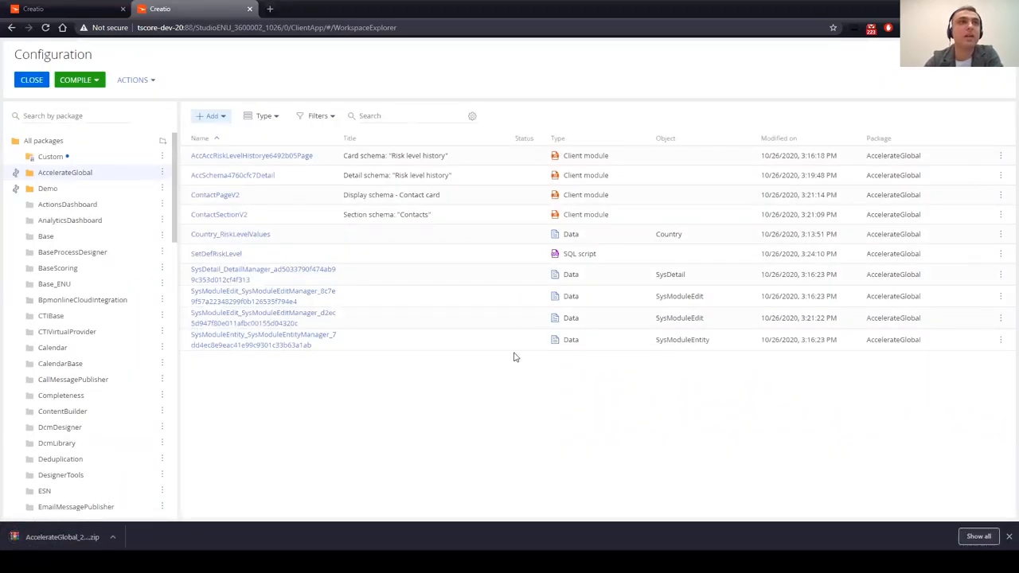
# Step: Review Installed applications in System Designer, then switch to the risk-level tracking presentation slide
pyautogui.click(48, 9)
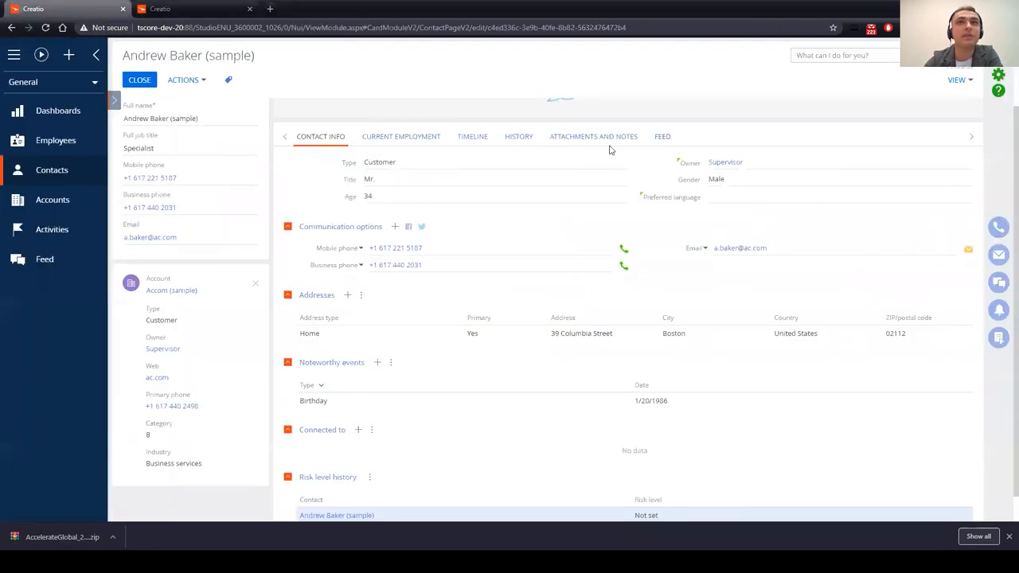
pyautogui.click(997, 76)
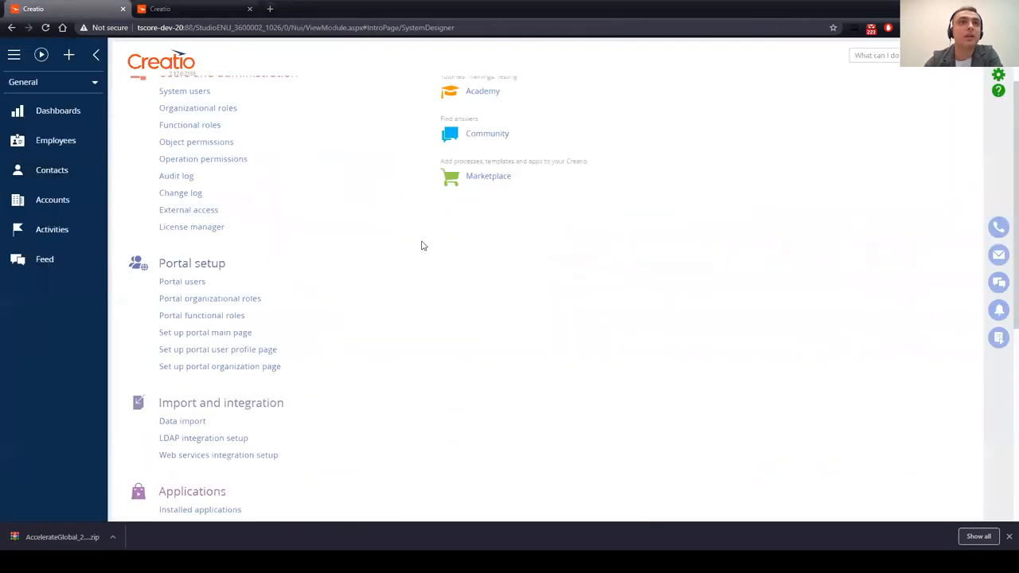
pyautogui.scroll(-3, 213, 326)
pyautogui.click(221, 301)
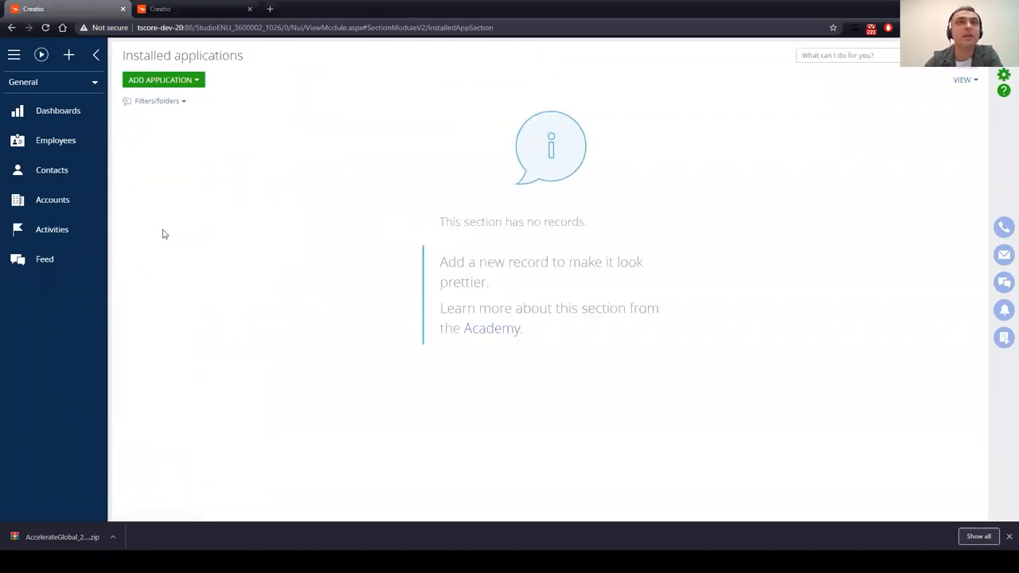
pyautogui.click(1003, 75)
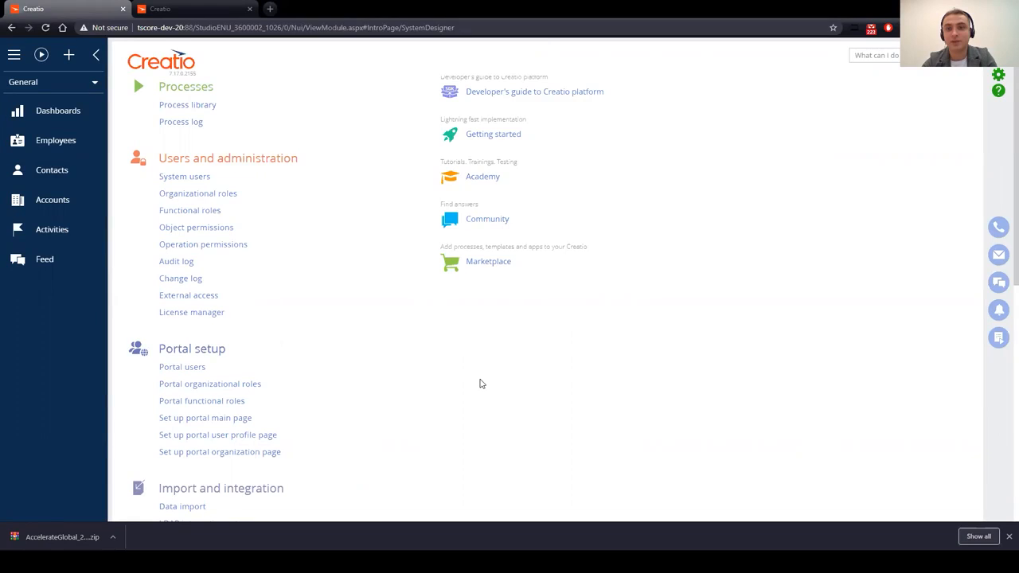
pyautogui.hotkey('alt', 'Tab')
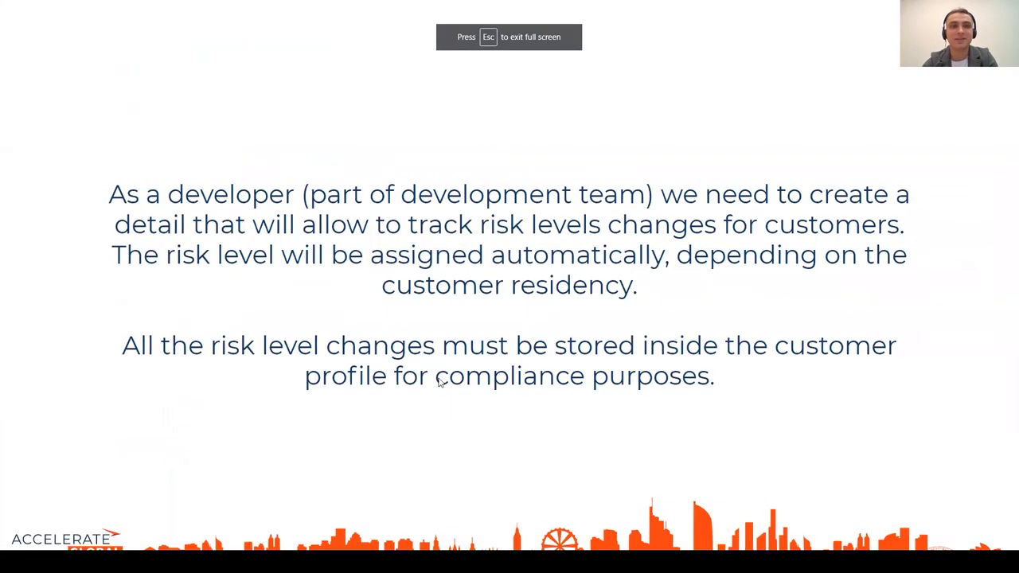